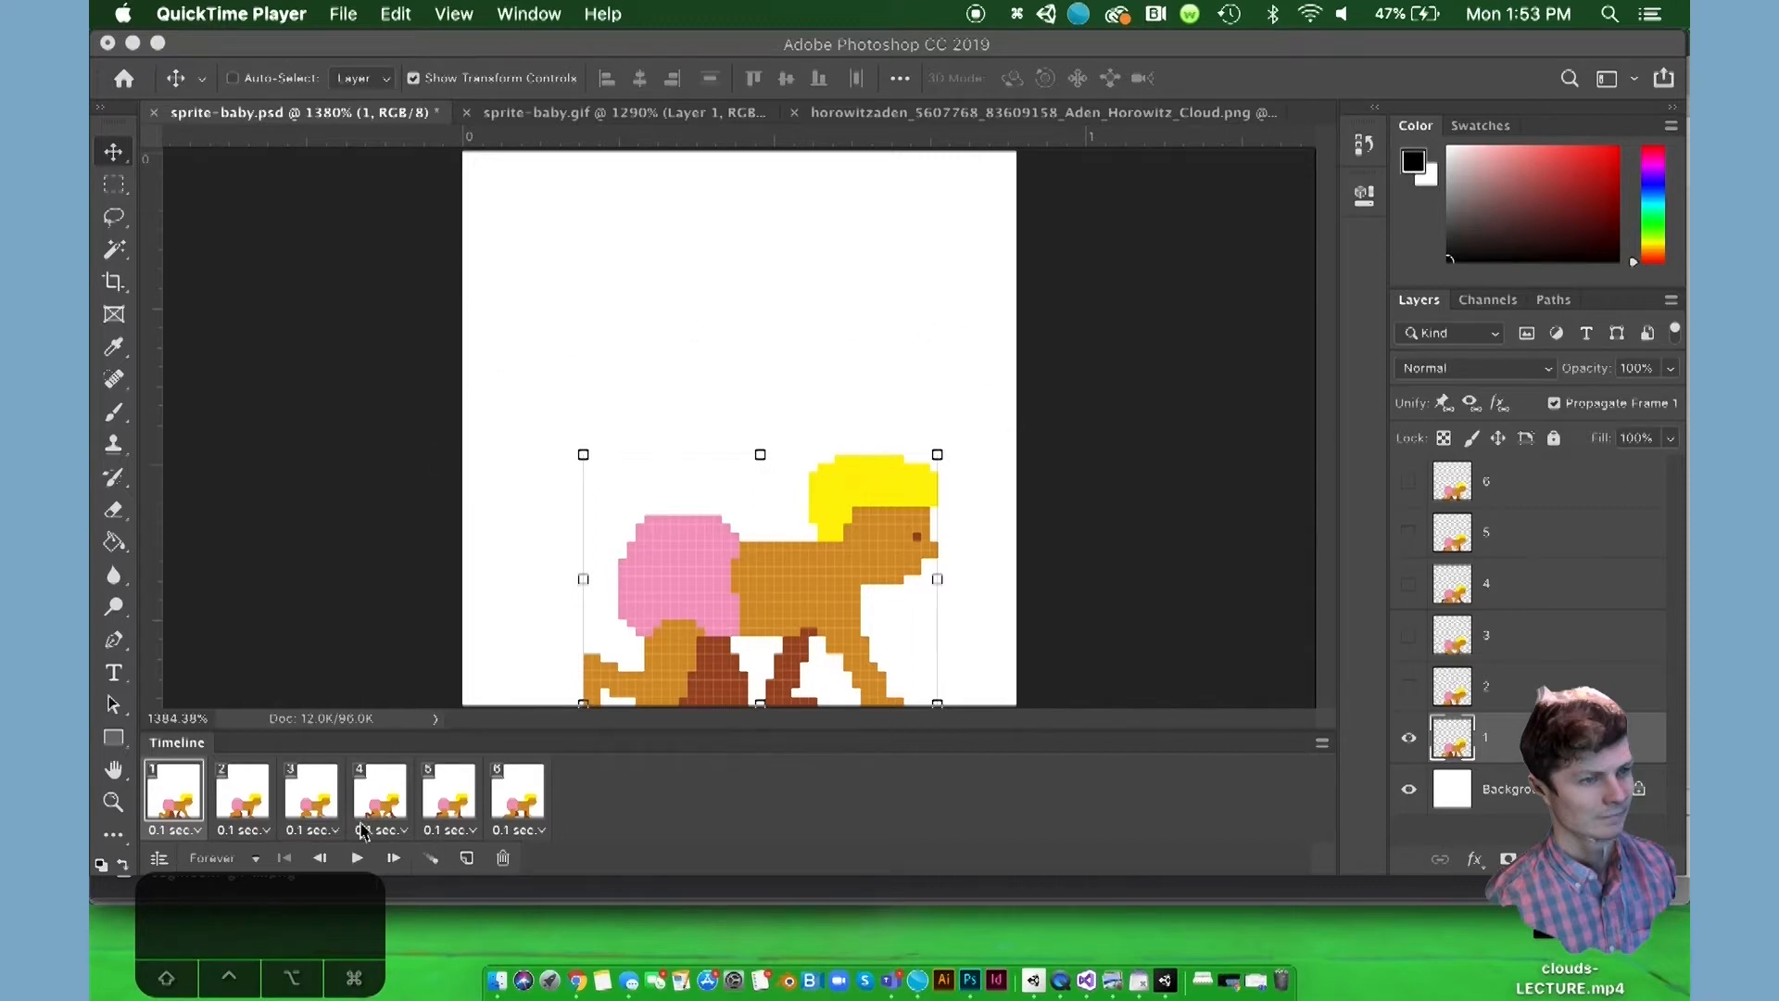
Step: Preview the crawling sprite animation, and hide the white Background layer in frame 1
click(357, 858)
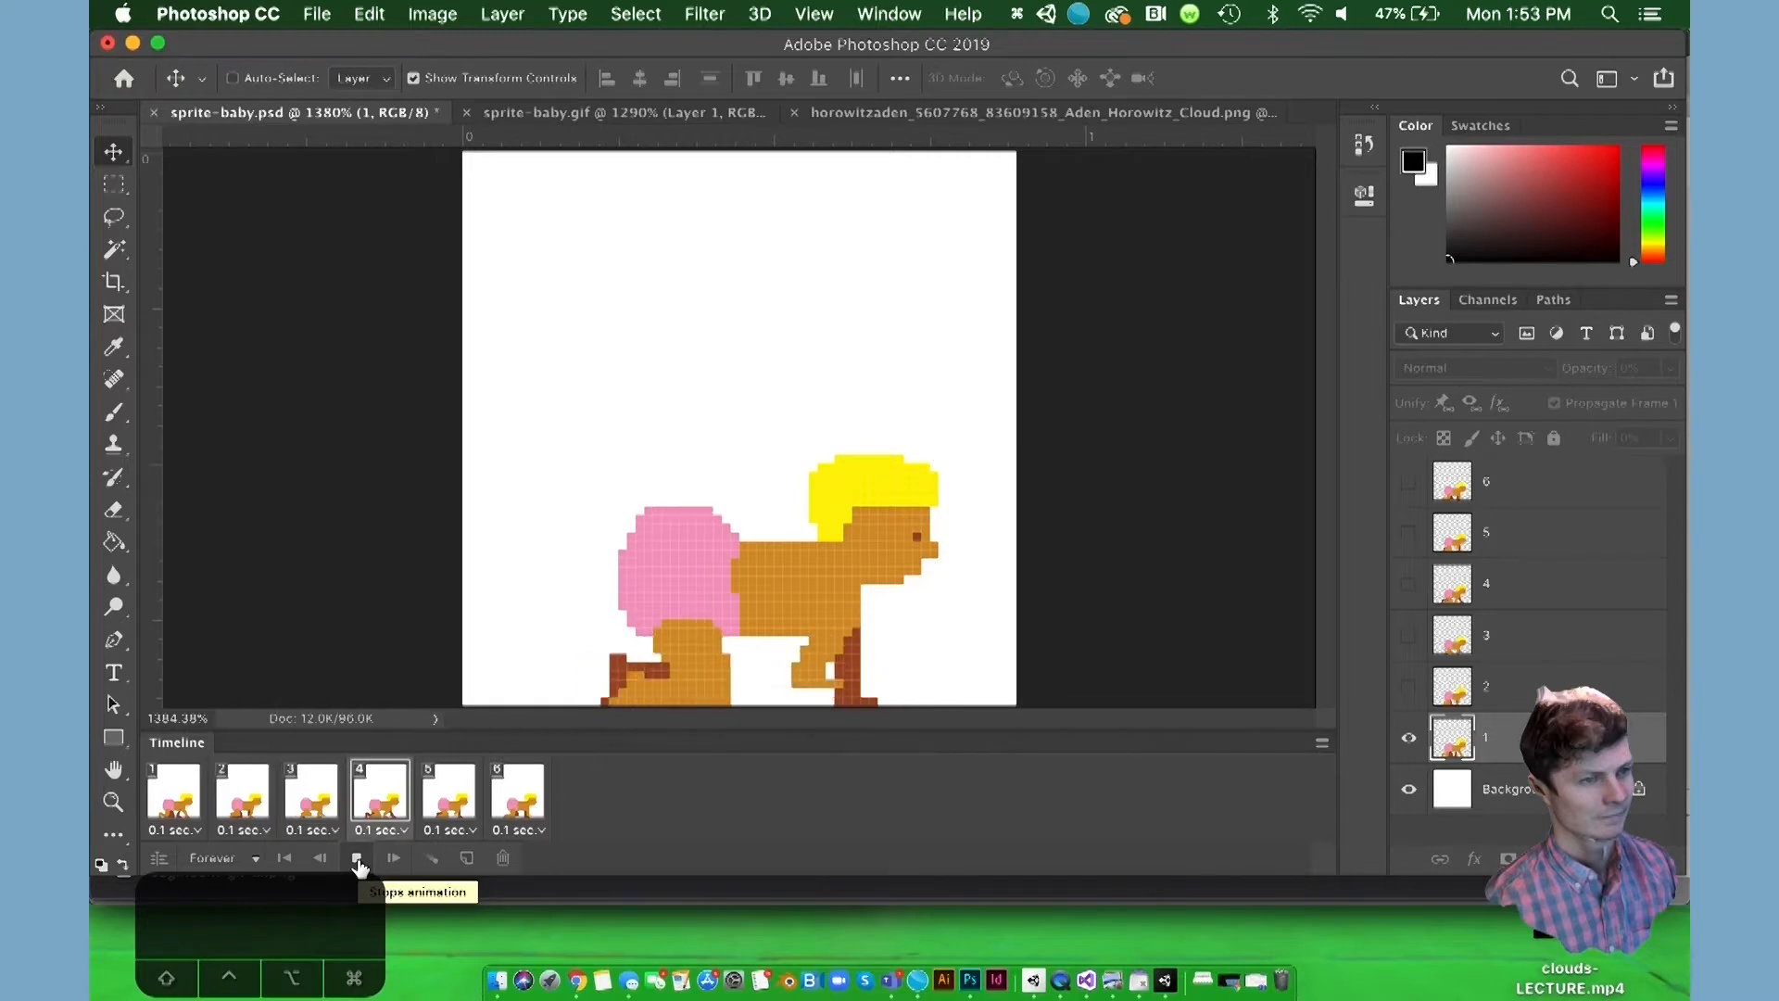
click(357, 858)
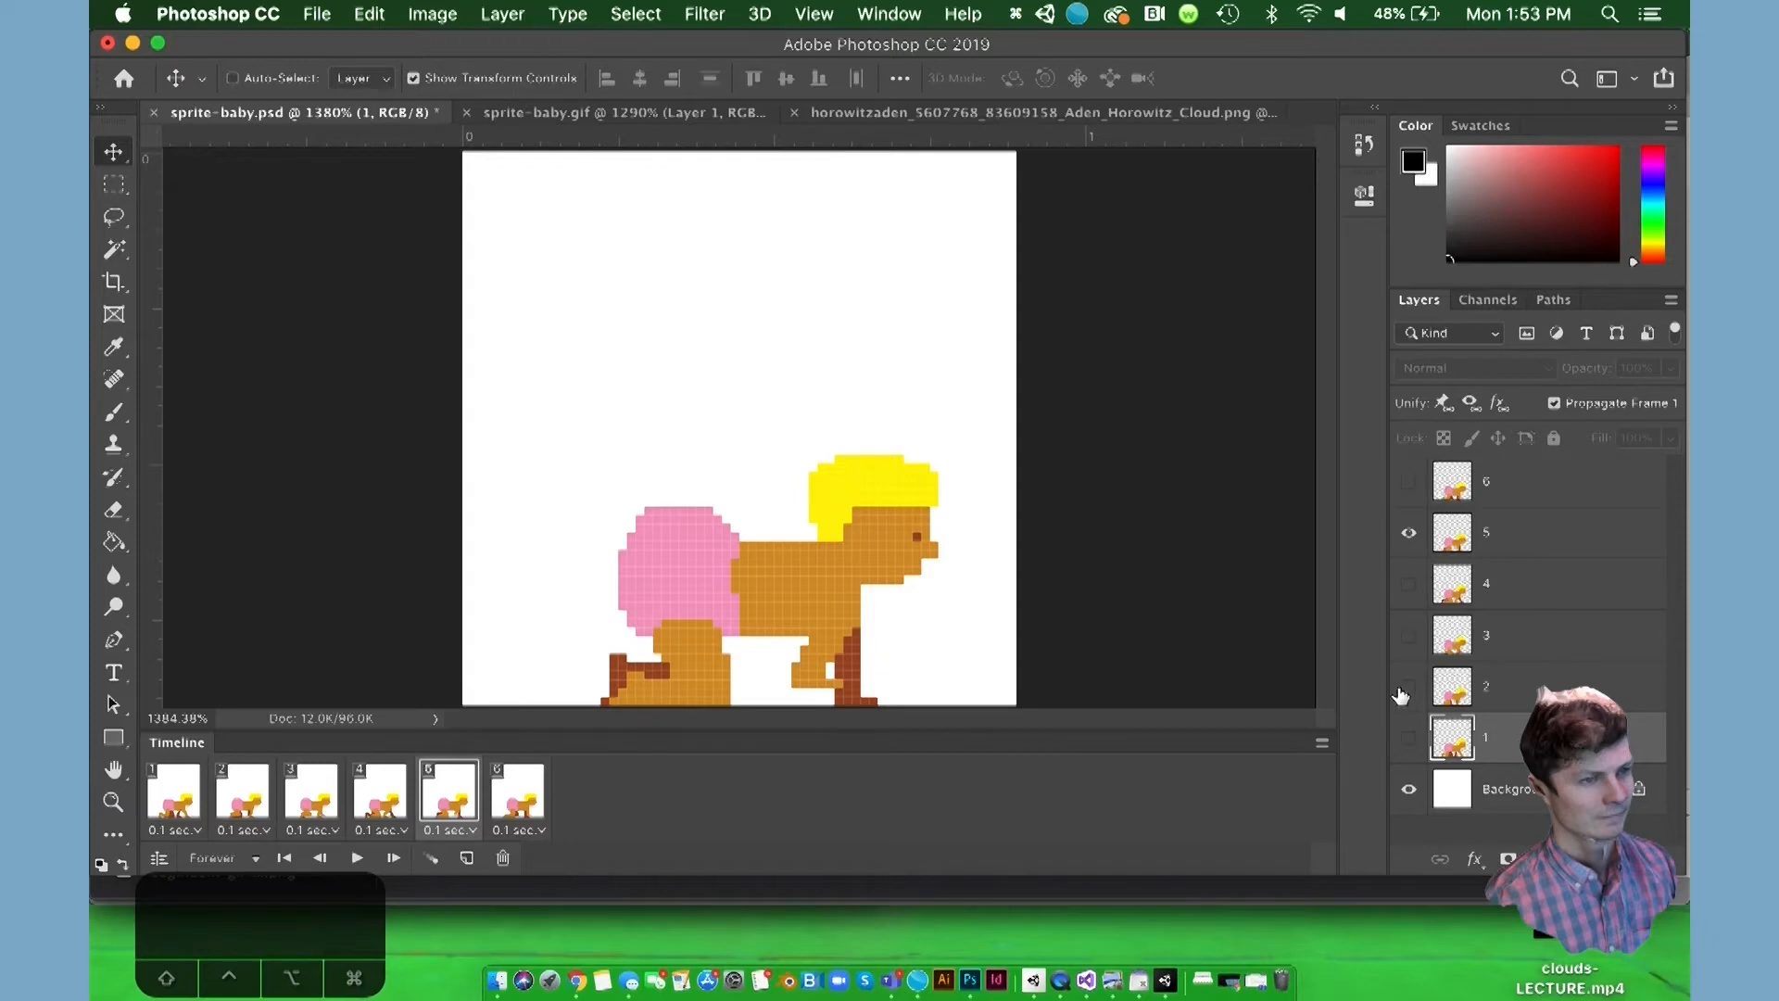
click(171, 794)
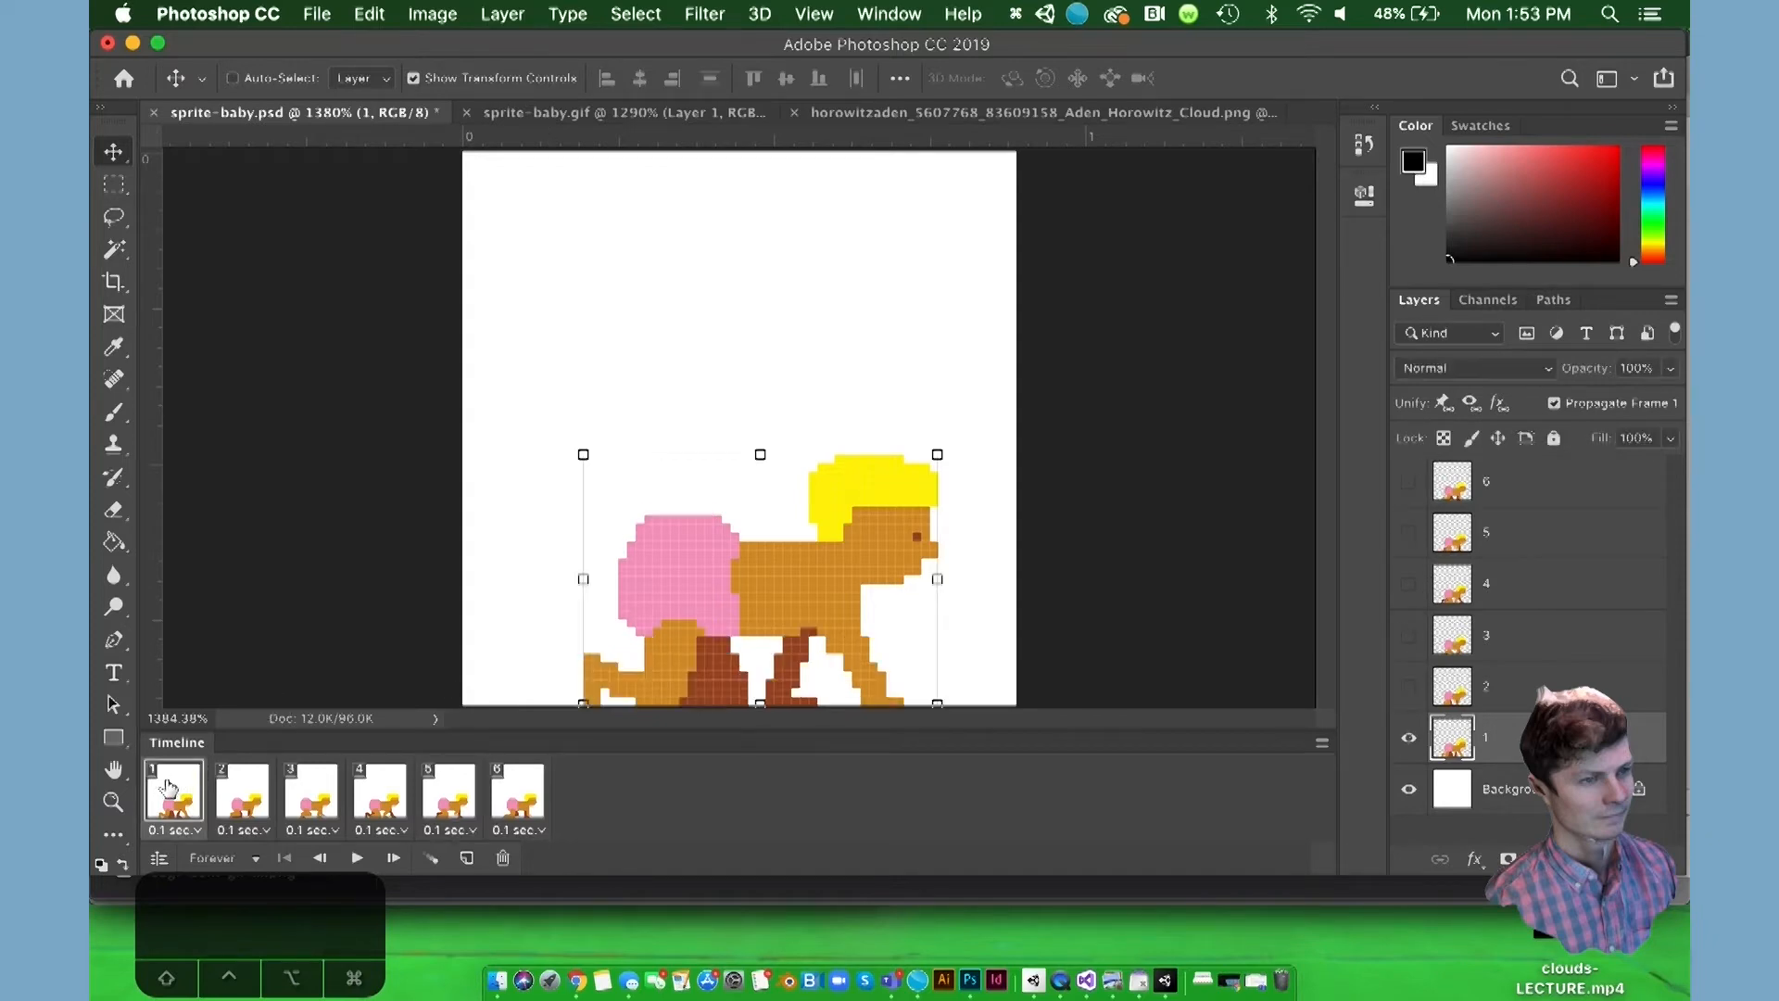
click(1412, 795)
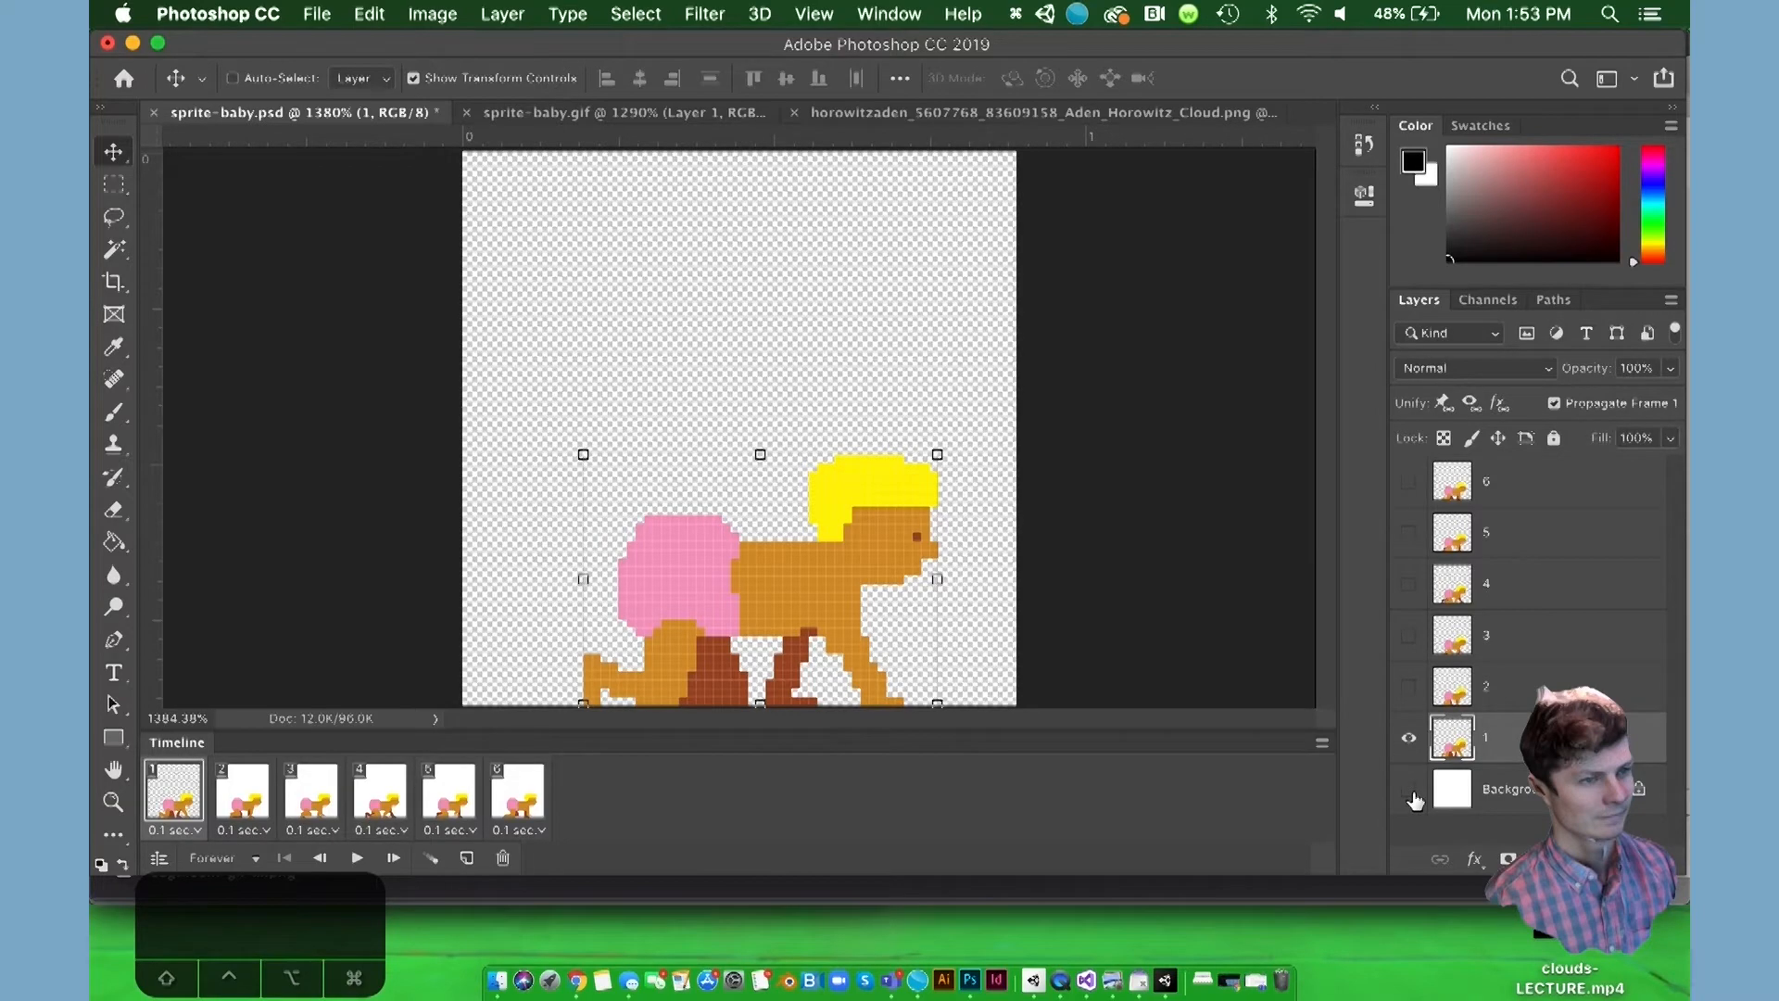
Step: Hide the white Background layer in frames 2 and 3, selecting the matching sprite layer for each frame
click(233, 795)
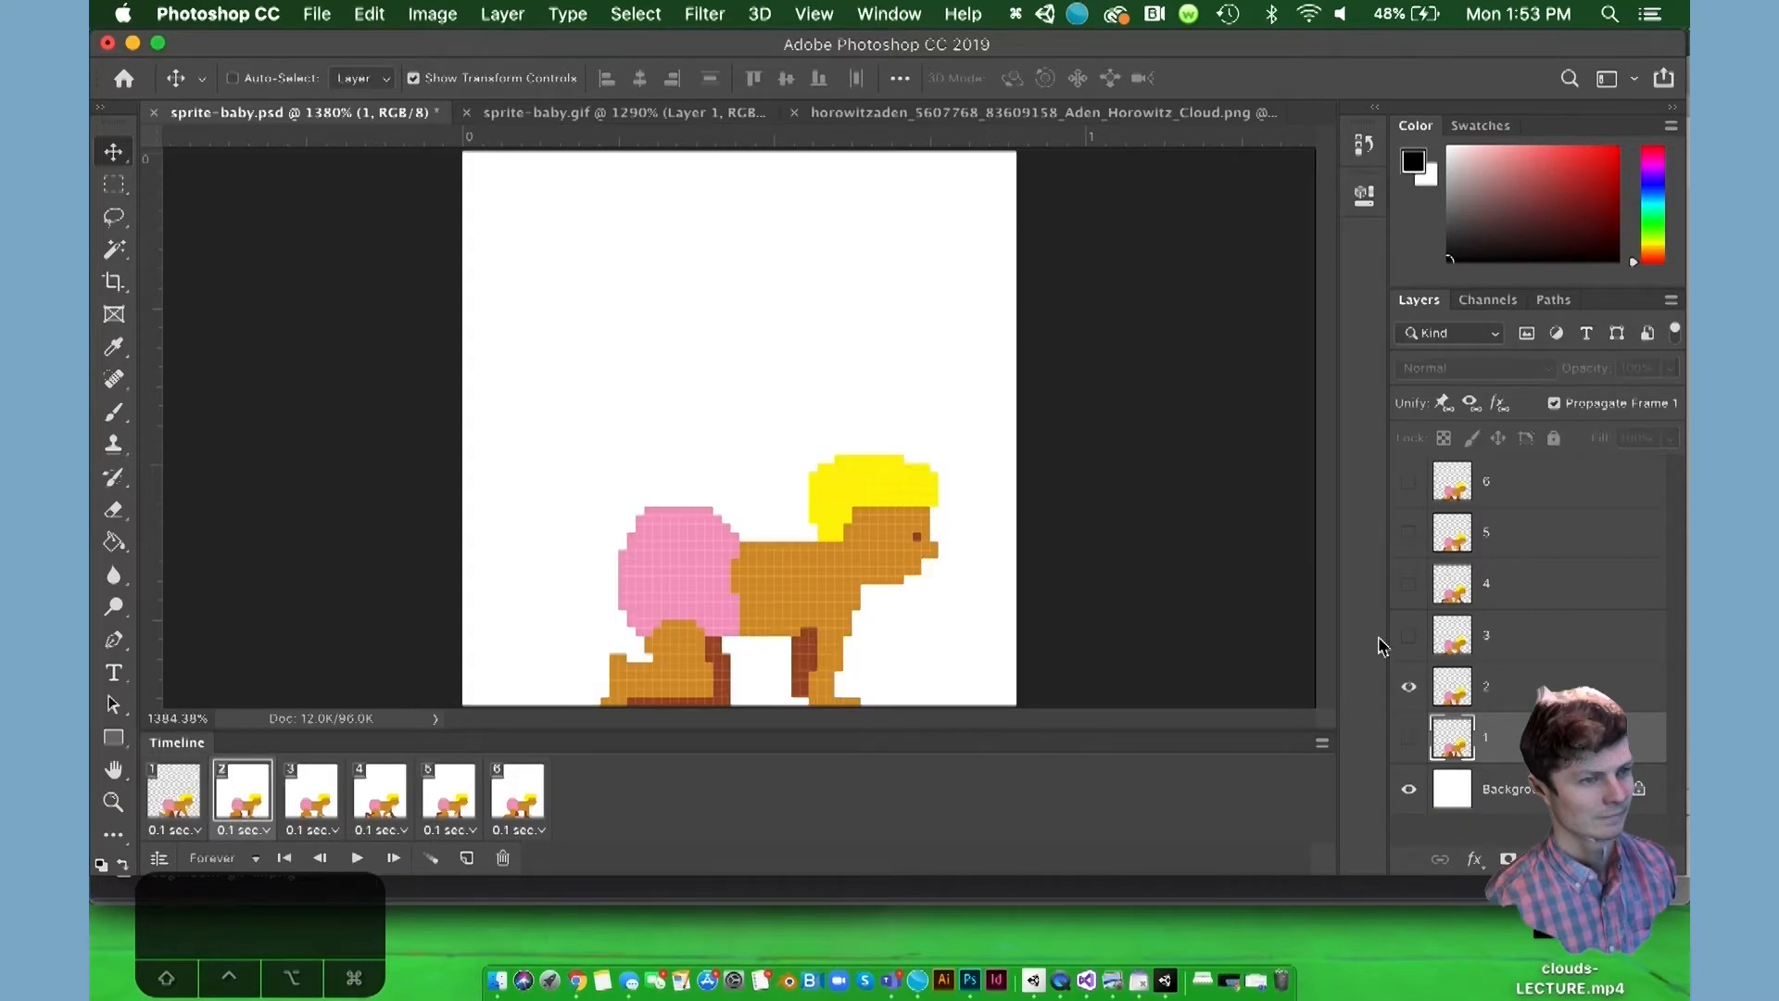
click(1508, 687)
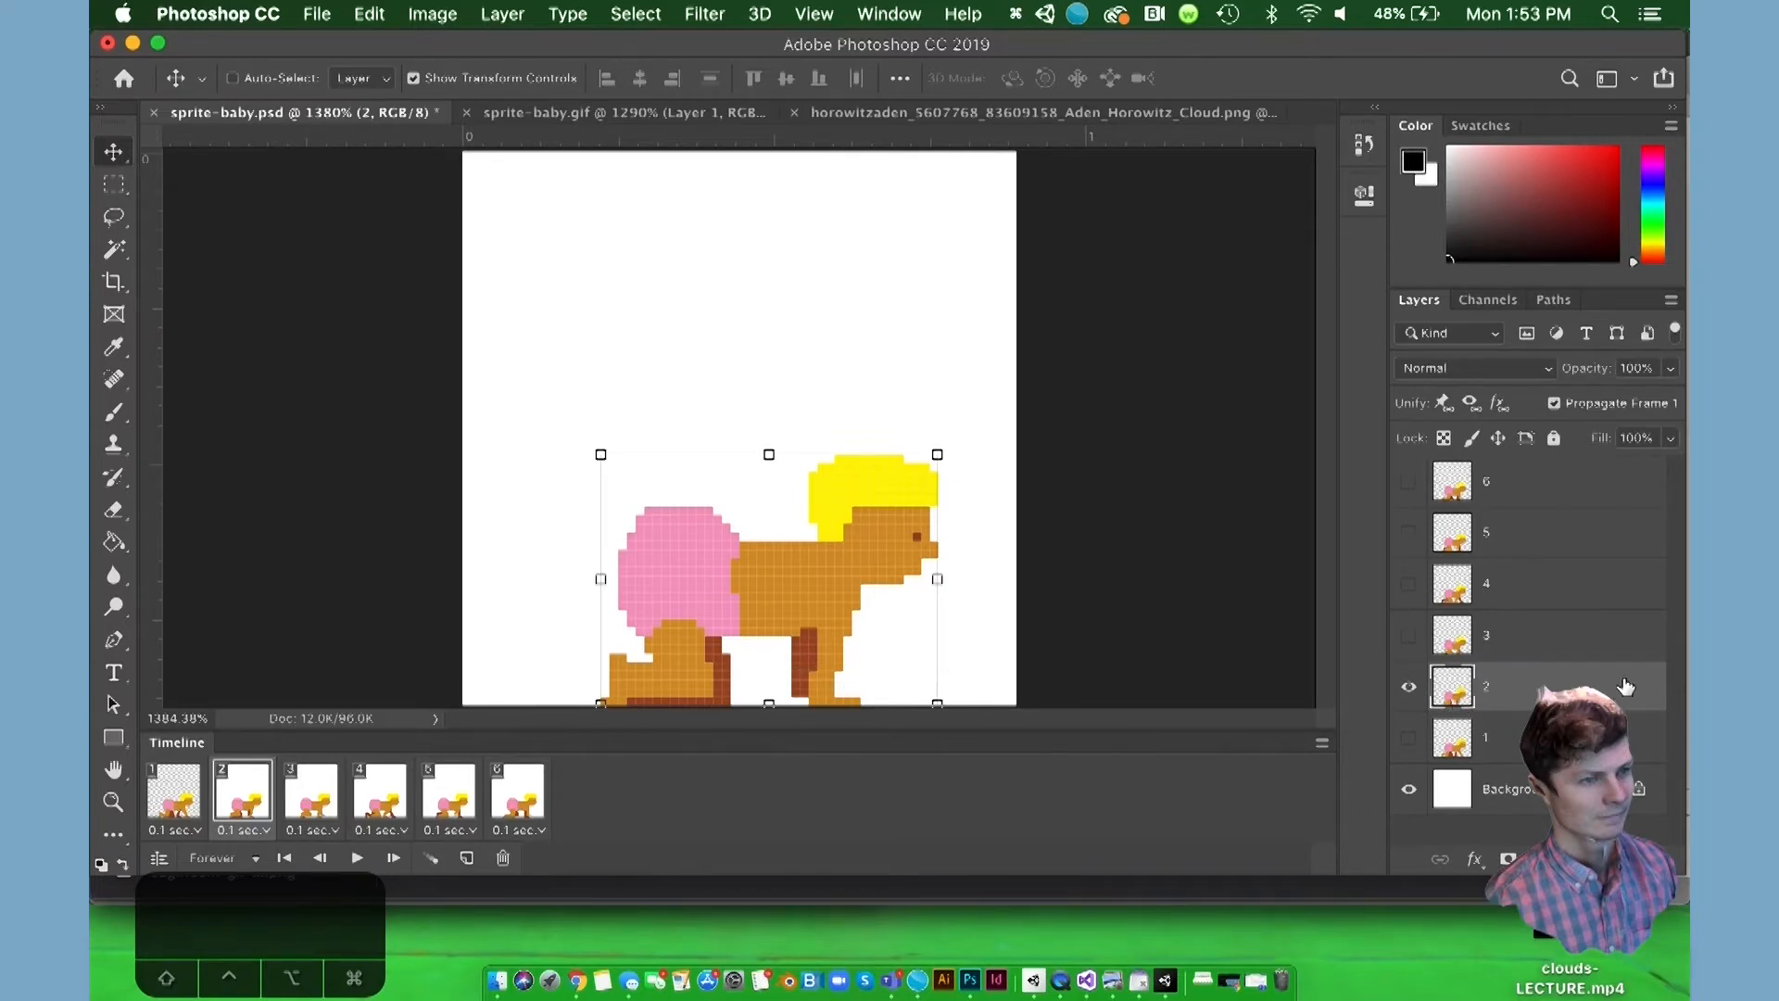
click(1409, 791)
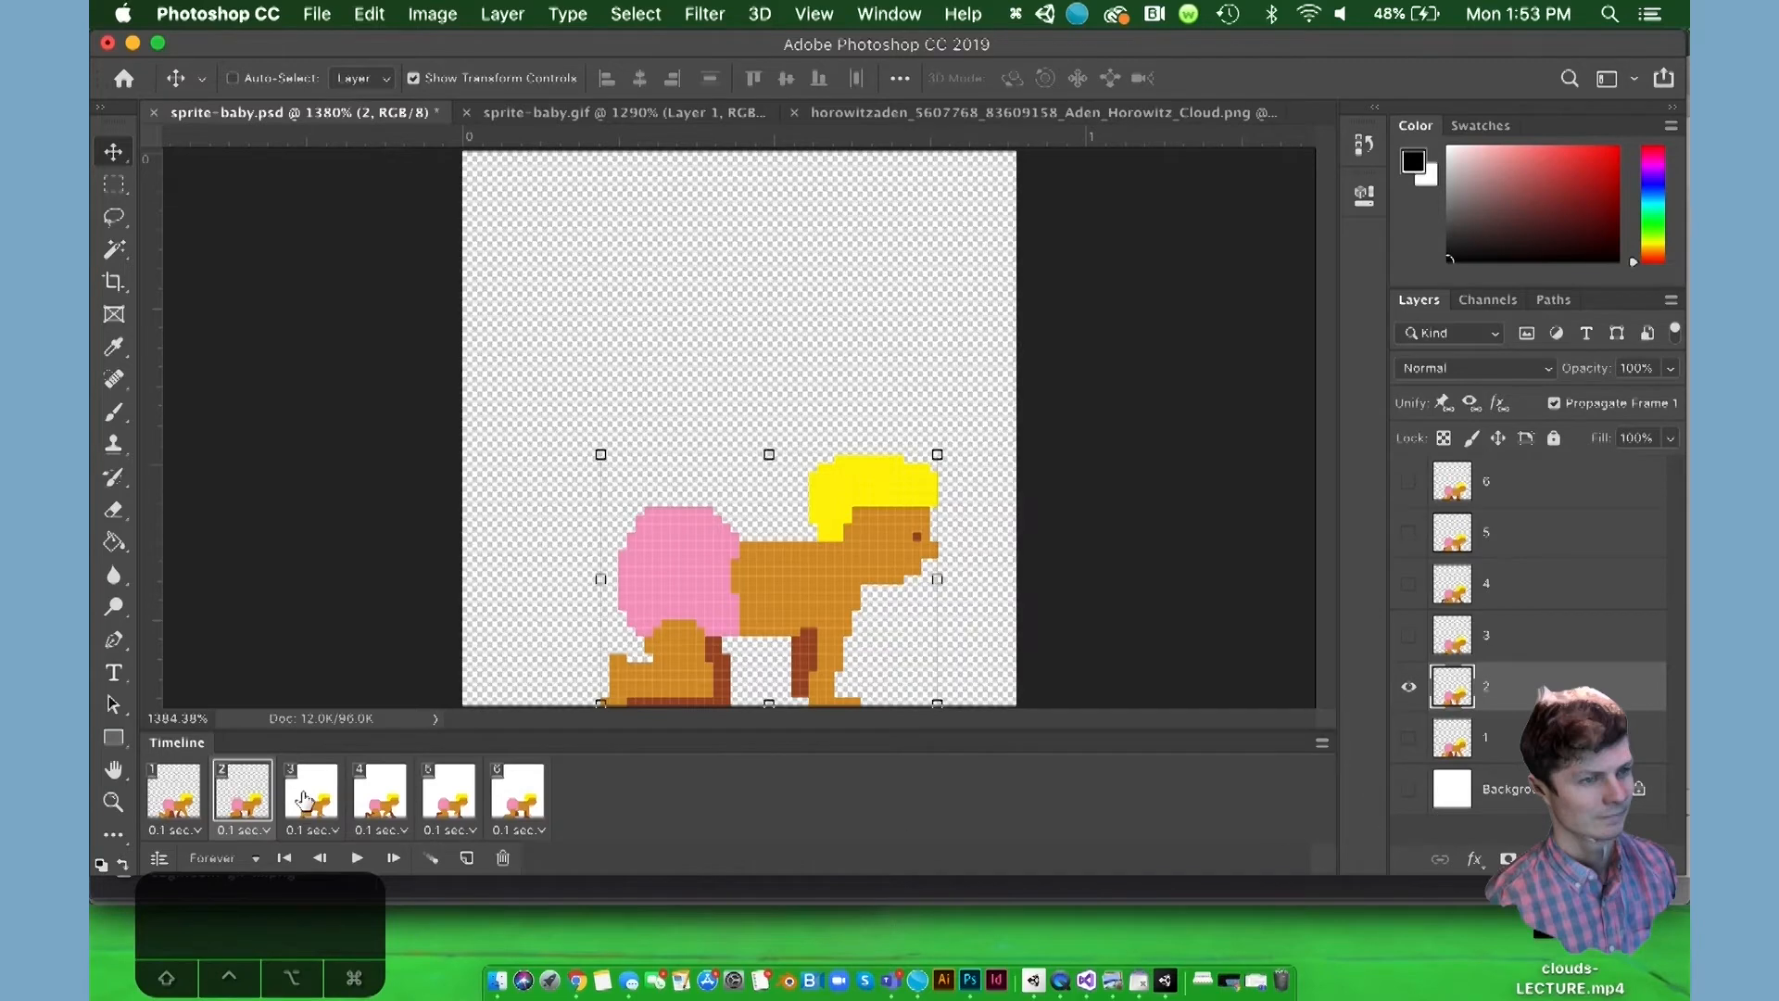
click(305, 797)
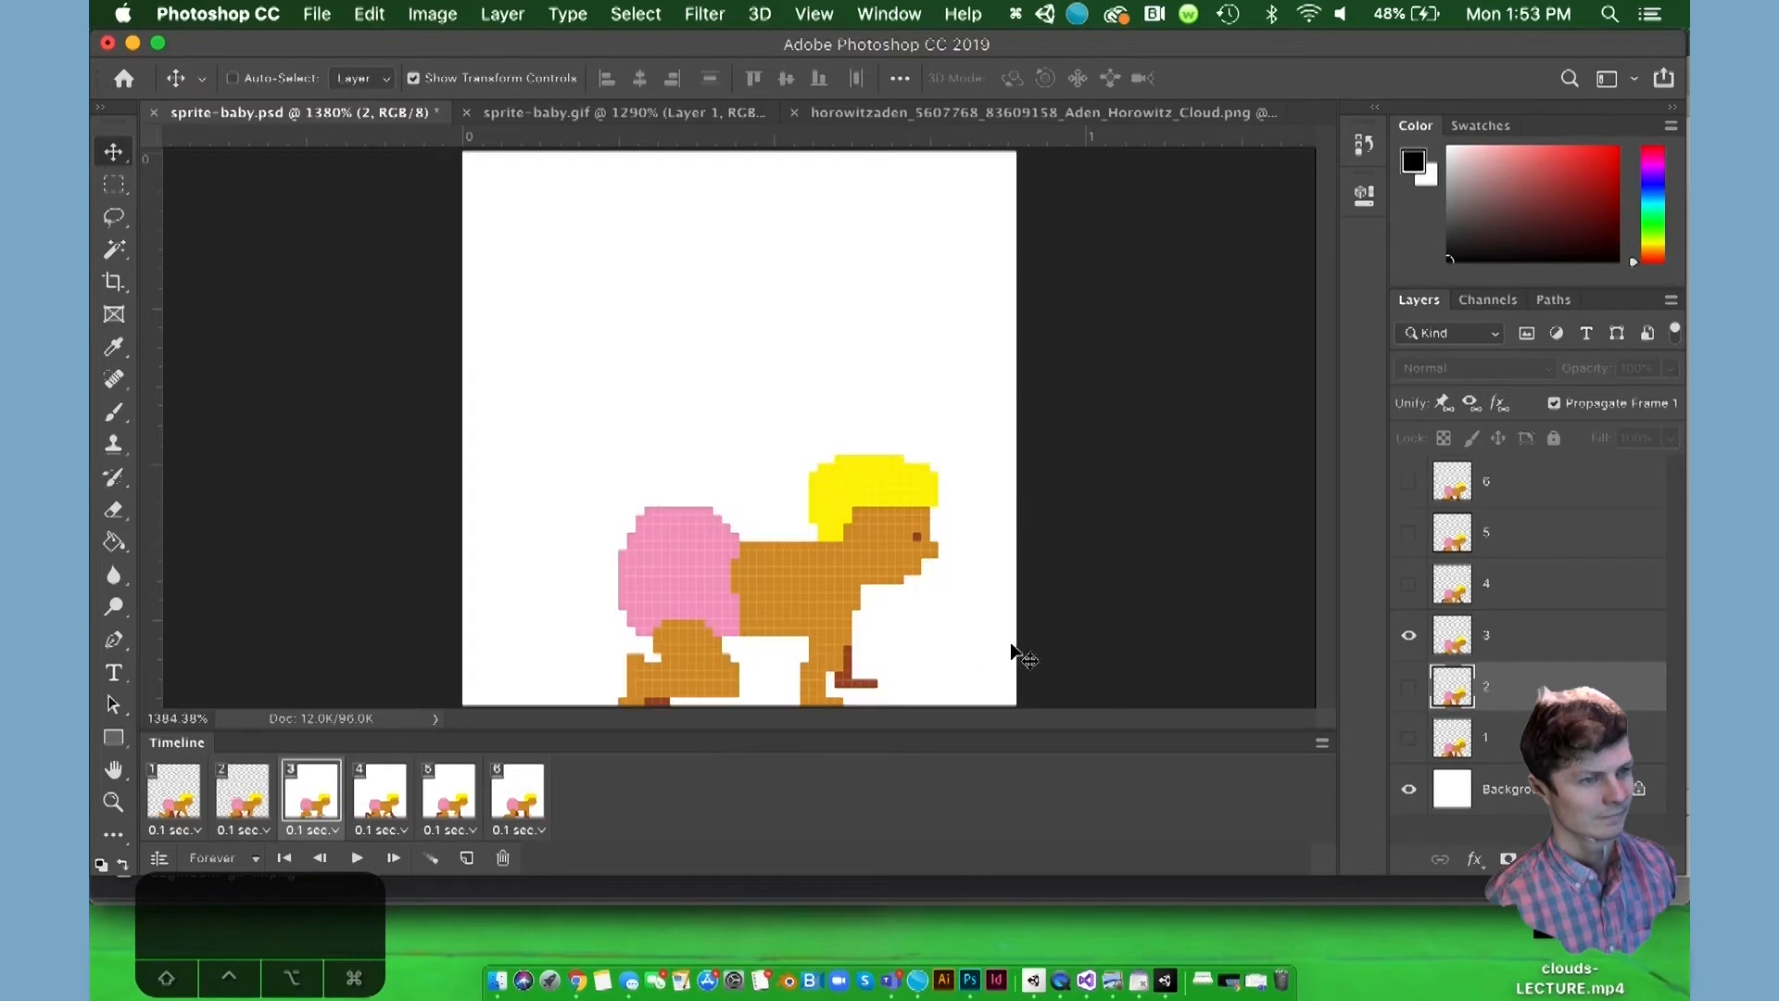
click(1516, 640)
click(1408, 790)
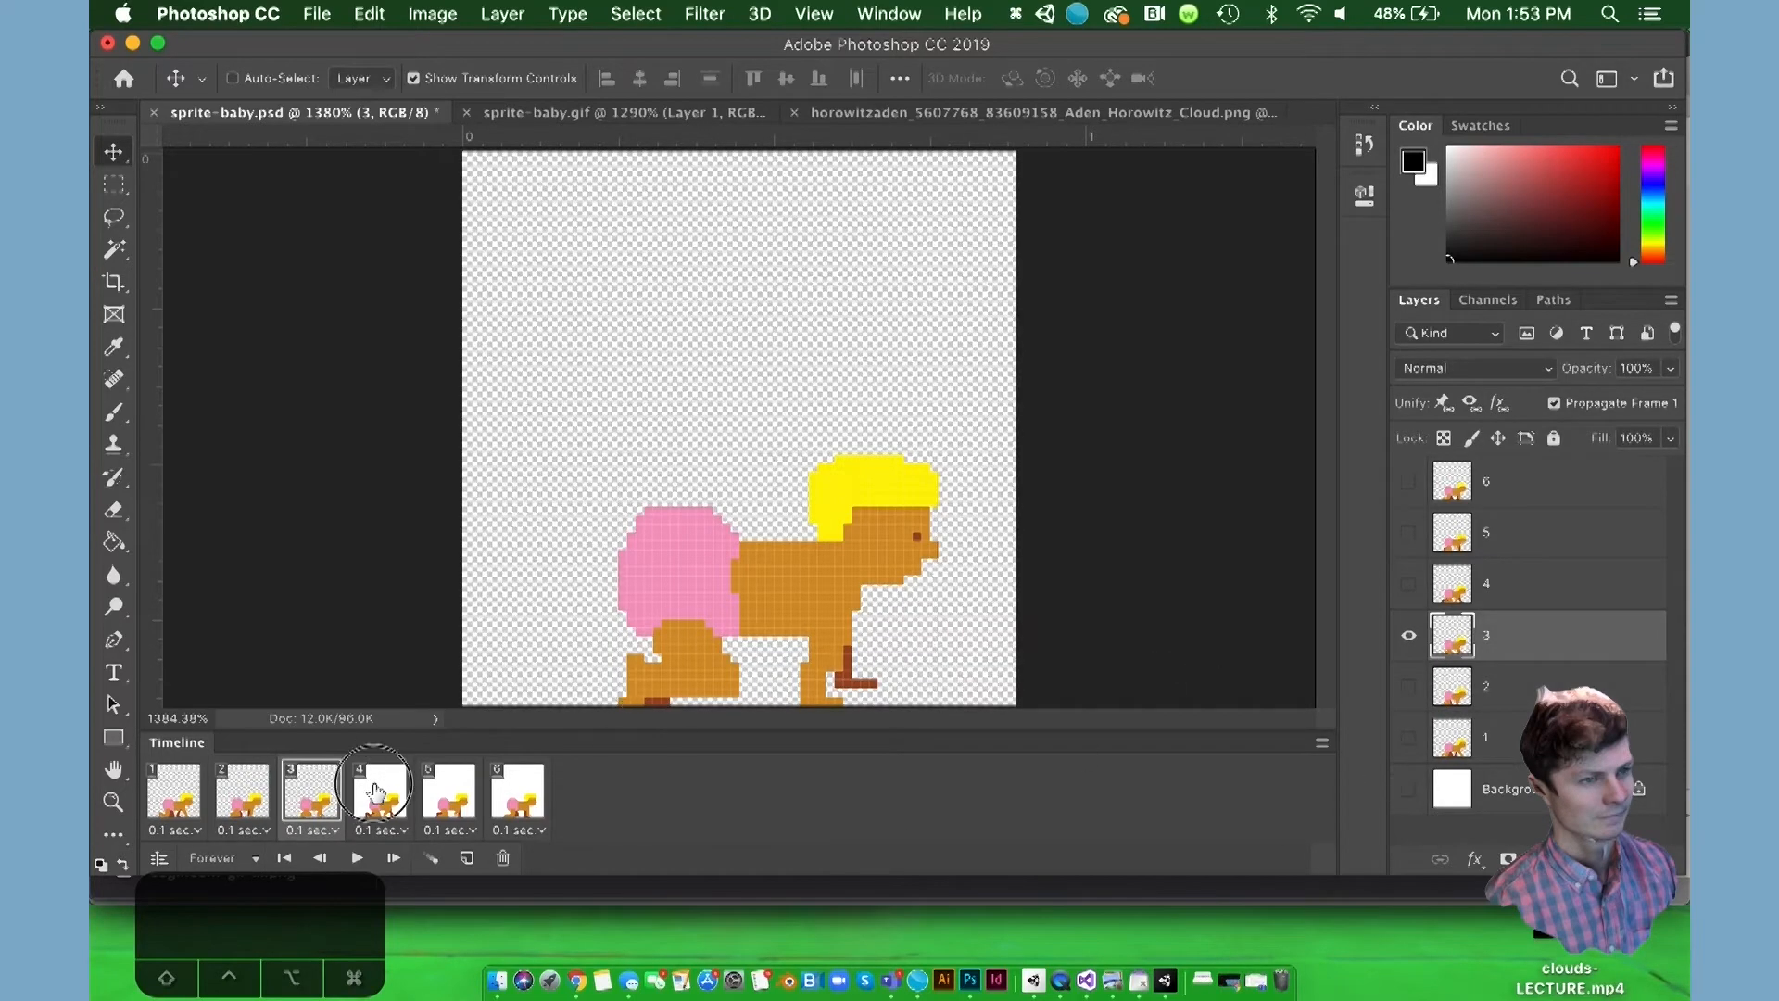
Step: Hide the white Background layer in frames 4, 5 and 6, with layers 4, 5 and 6 selected respectively
click(380, 793)
click(1508, 586)
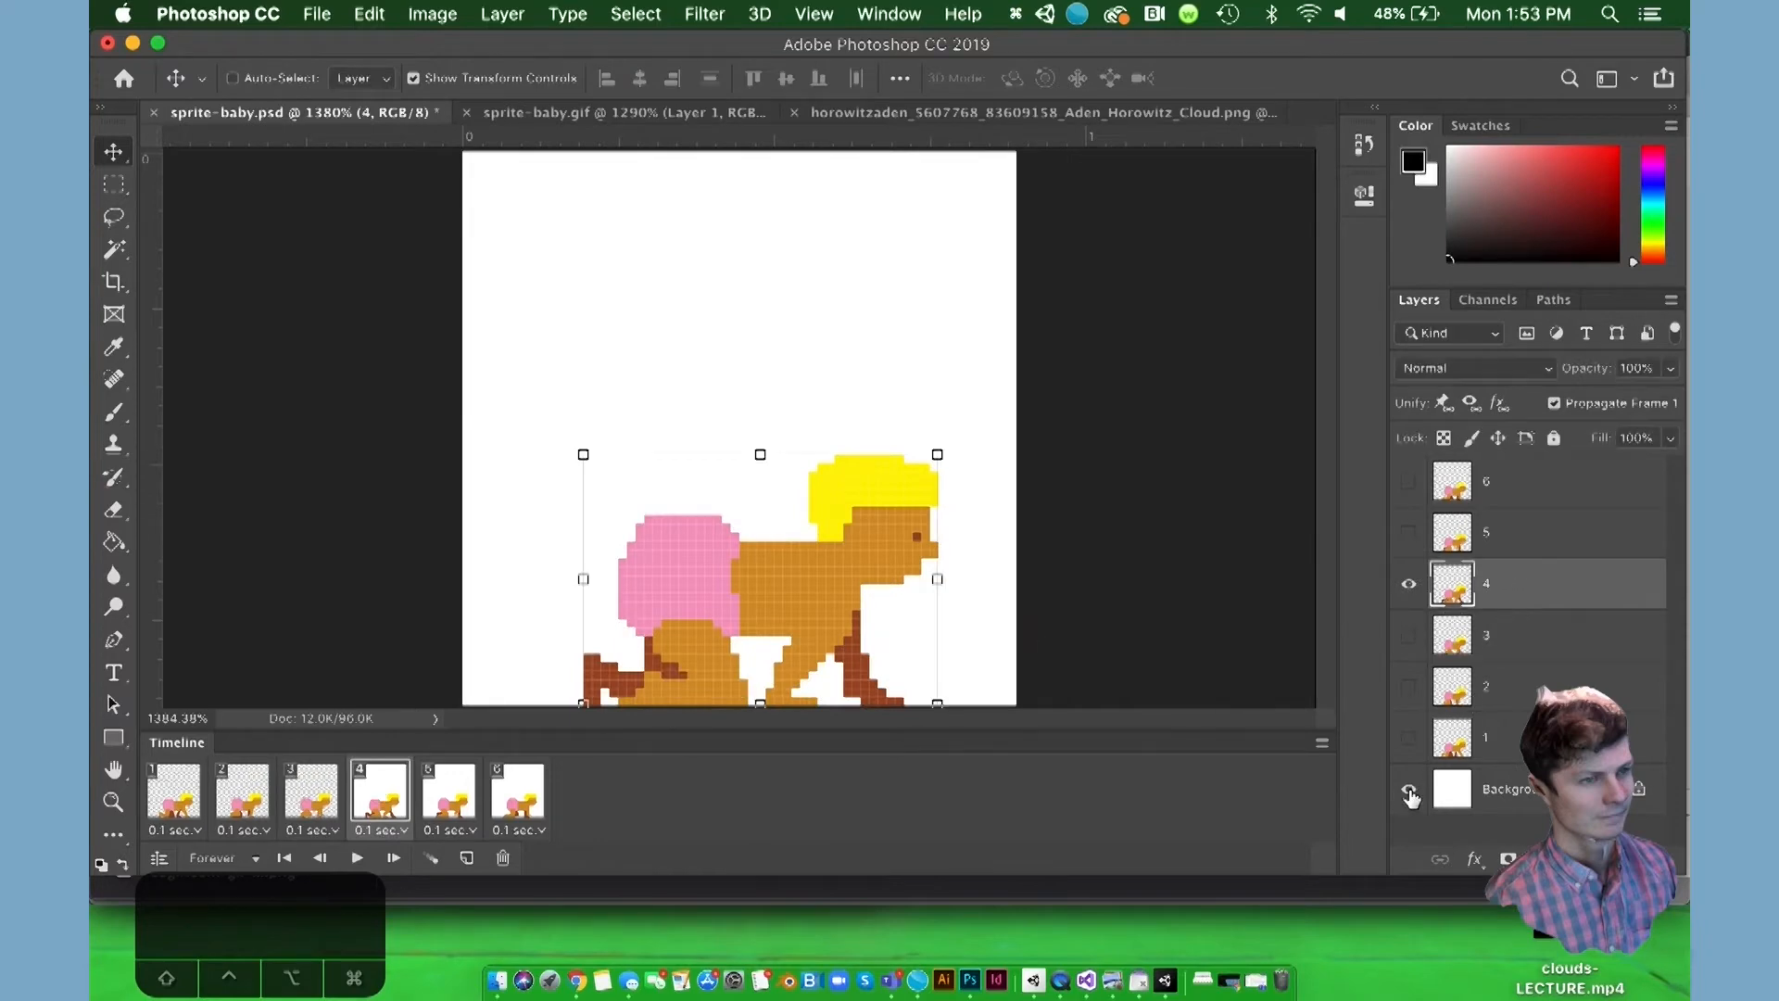
click(1408, 789)
click(448, 792)
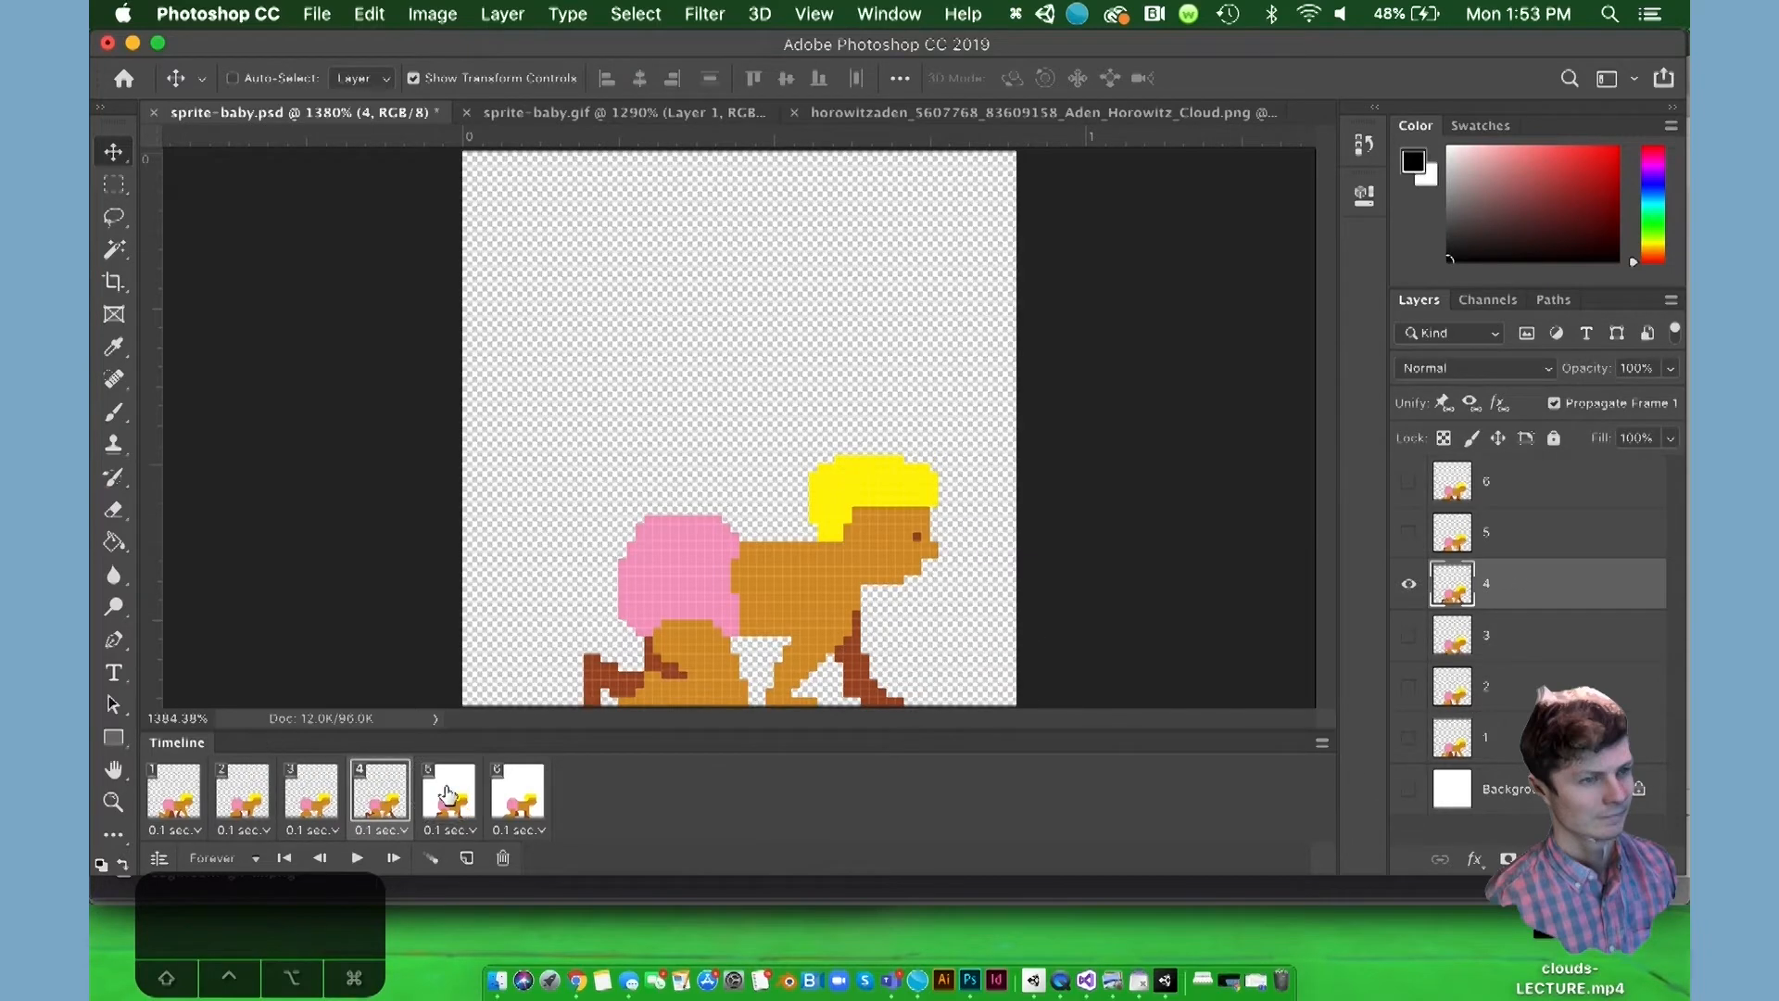
click(1542, 546)
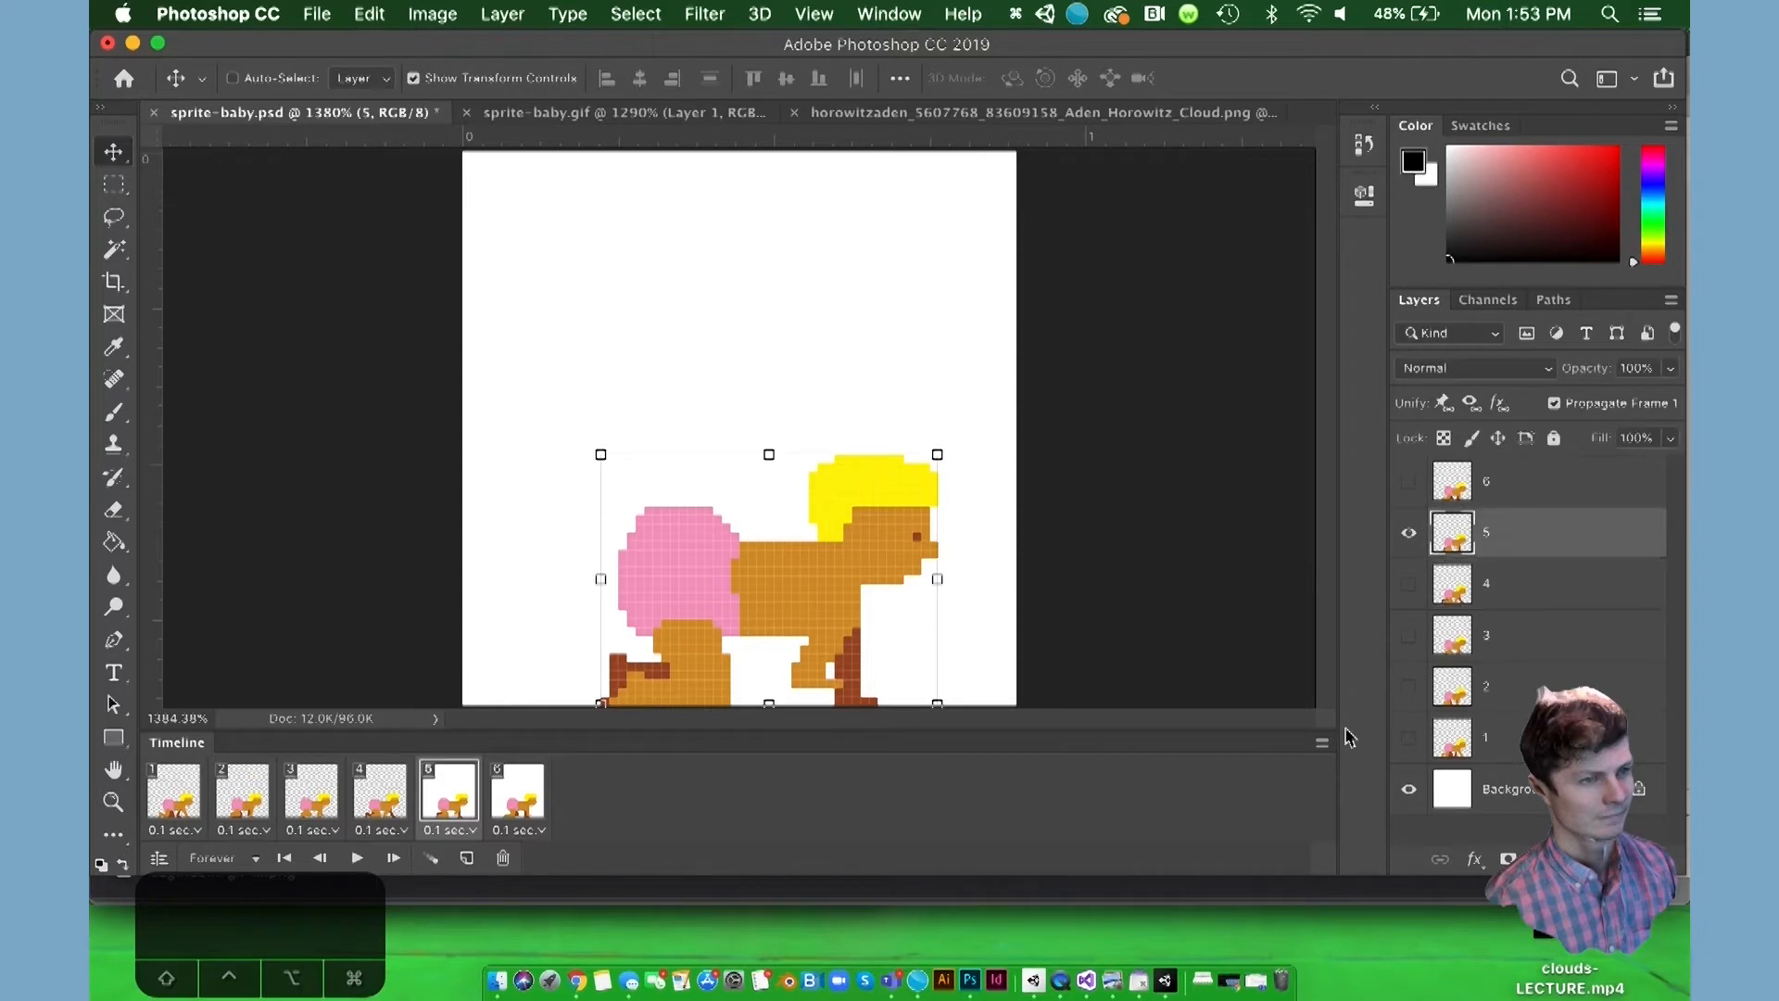
click(1410, 791)
click(517, 795)
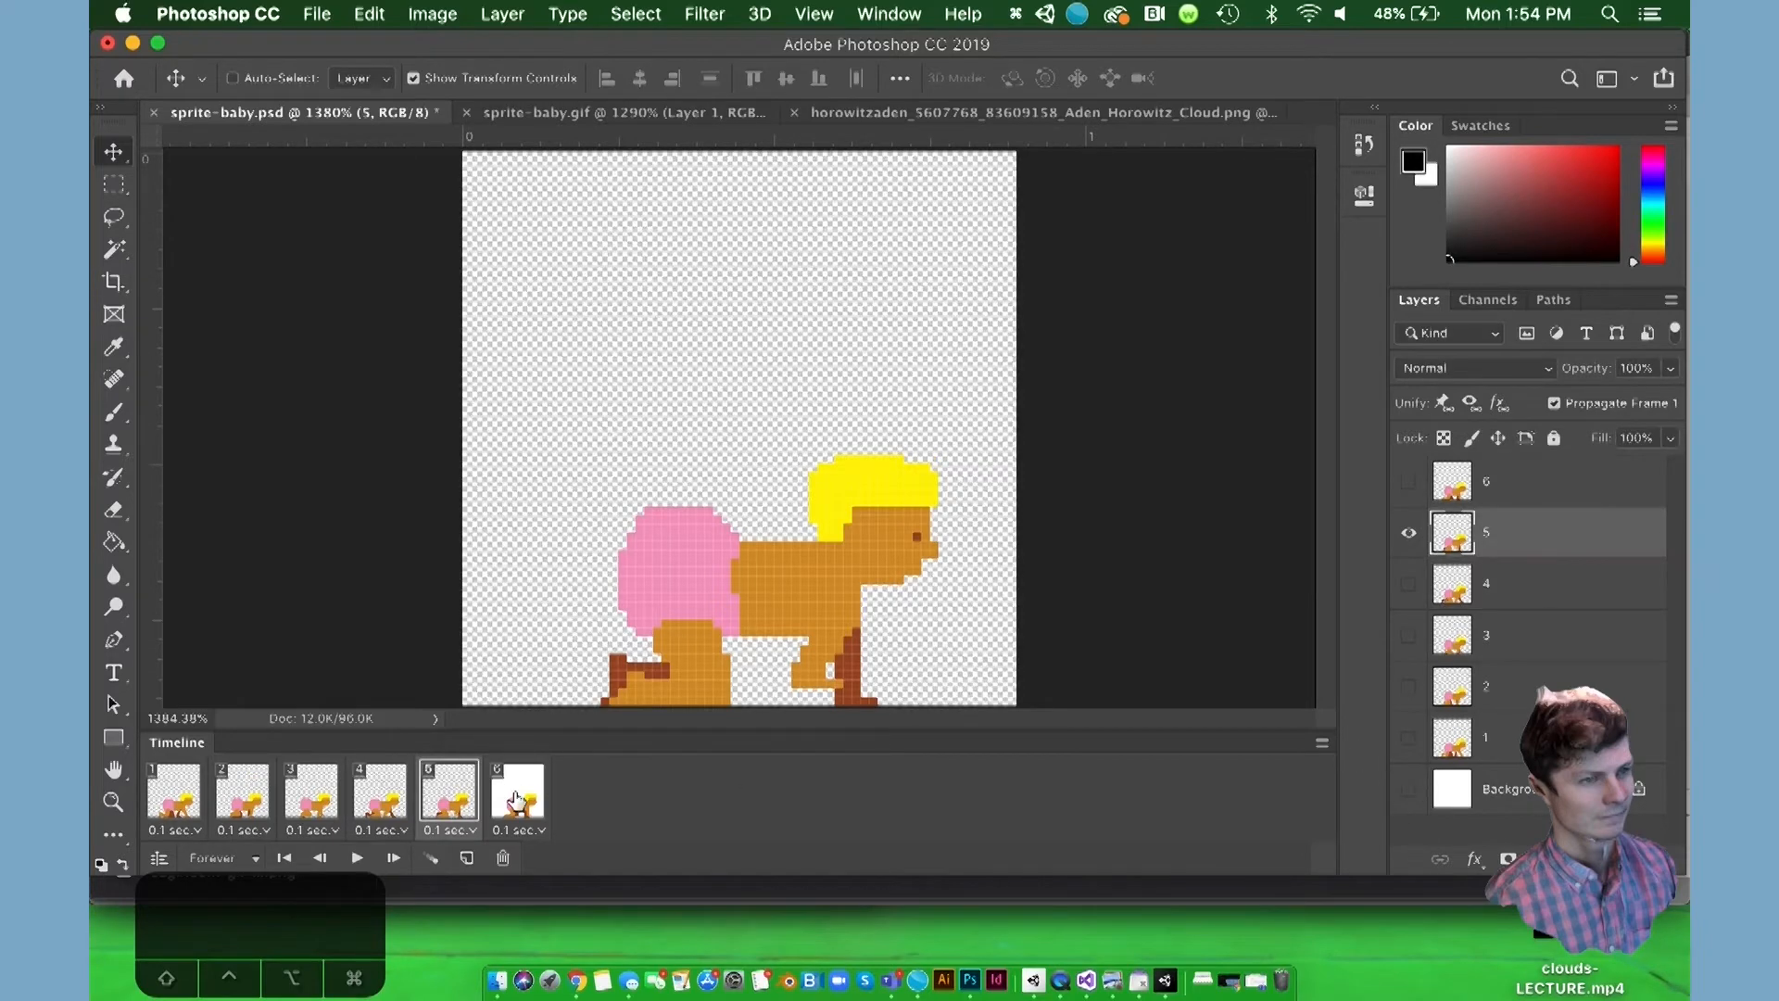
click(1524, 493)
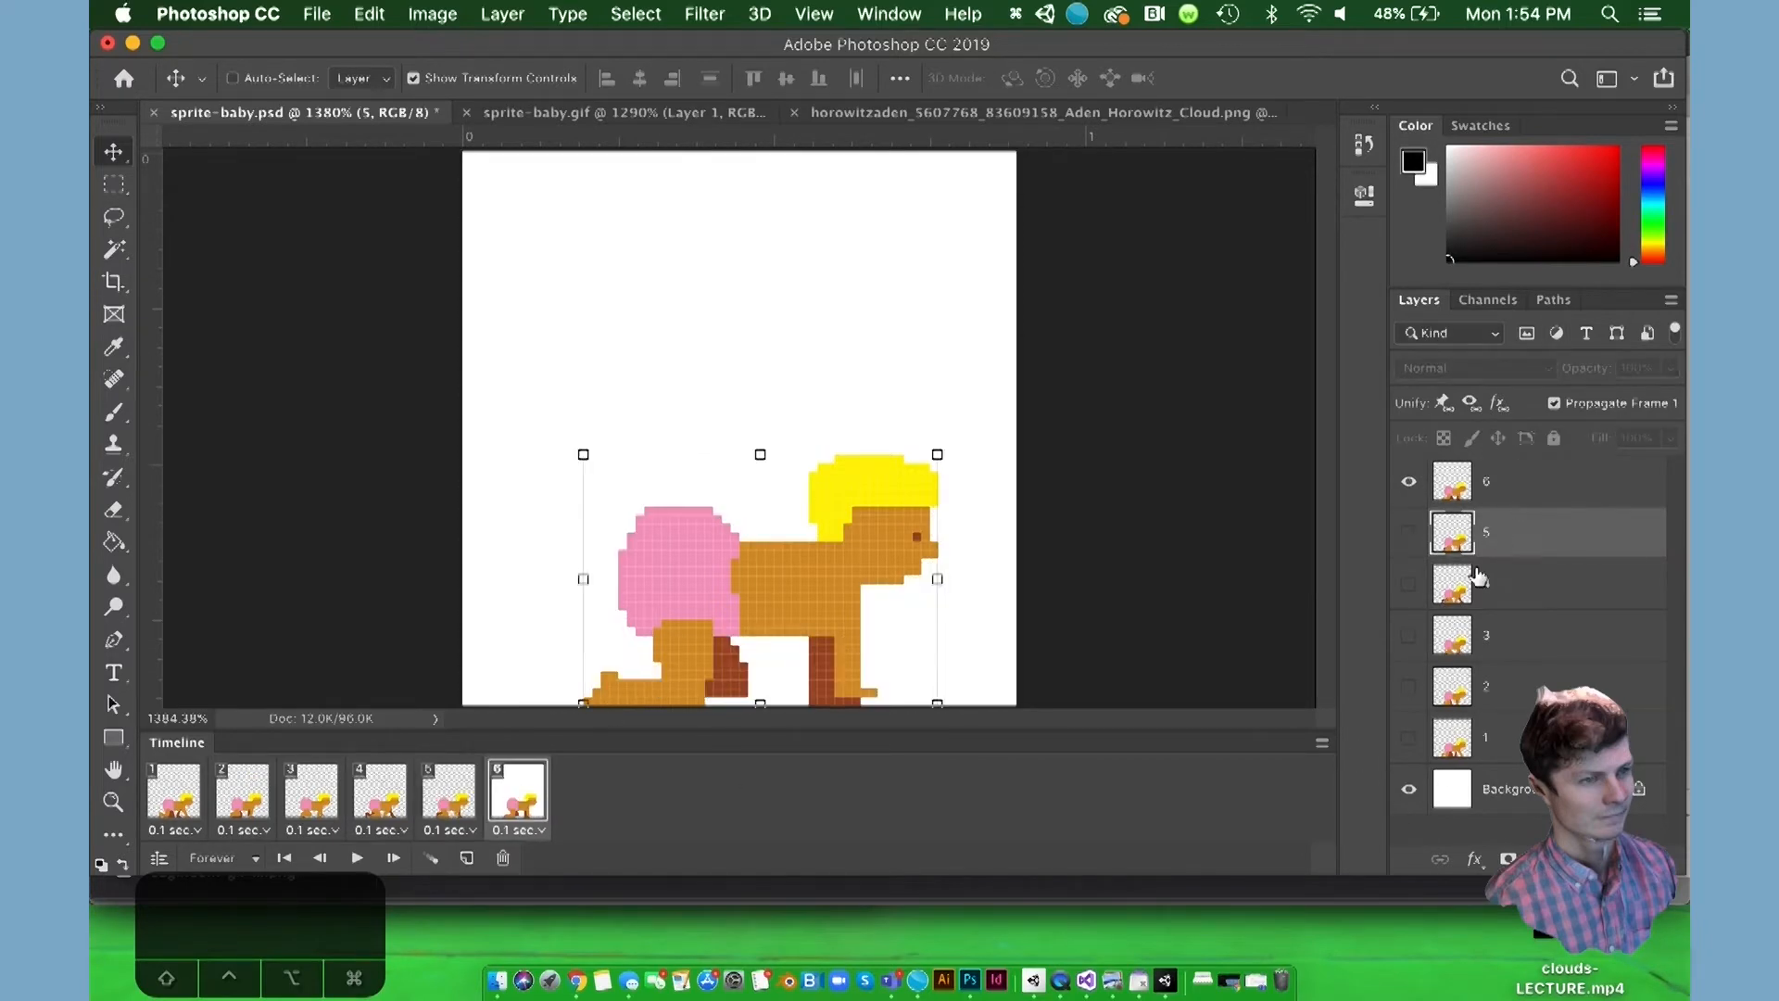
click(1410, 790)
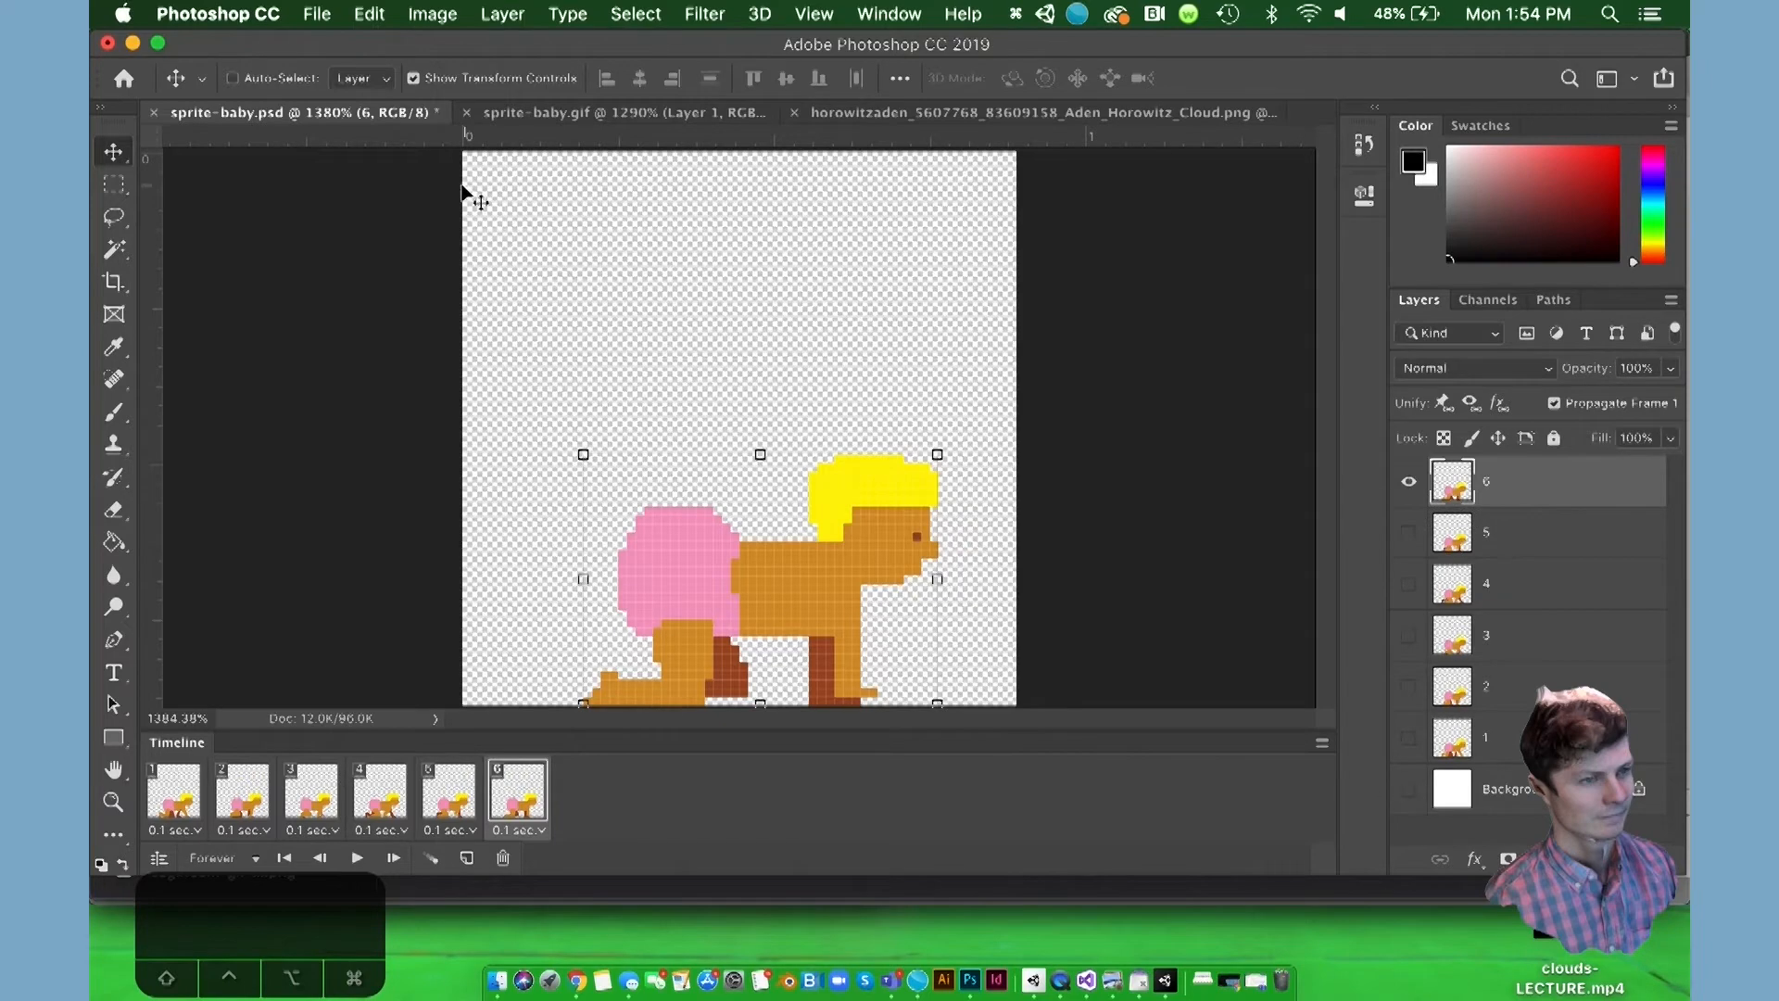
Step: Review the Save for Web (Legacy) GIF export with Nearest Neighbor quality, and close it without saving a file
click(324, 13)
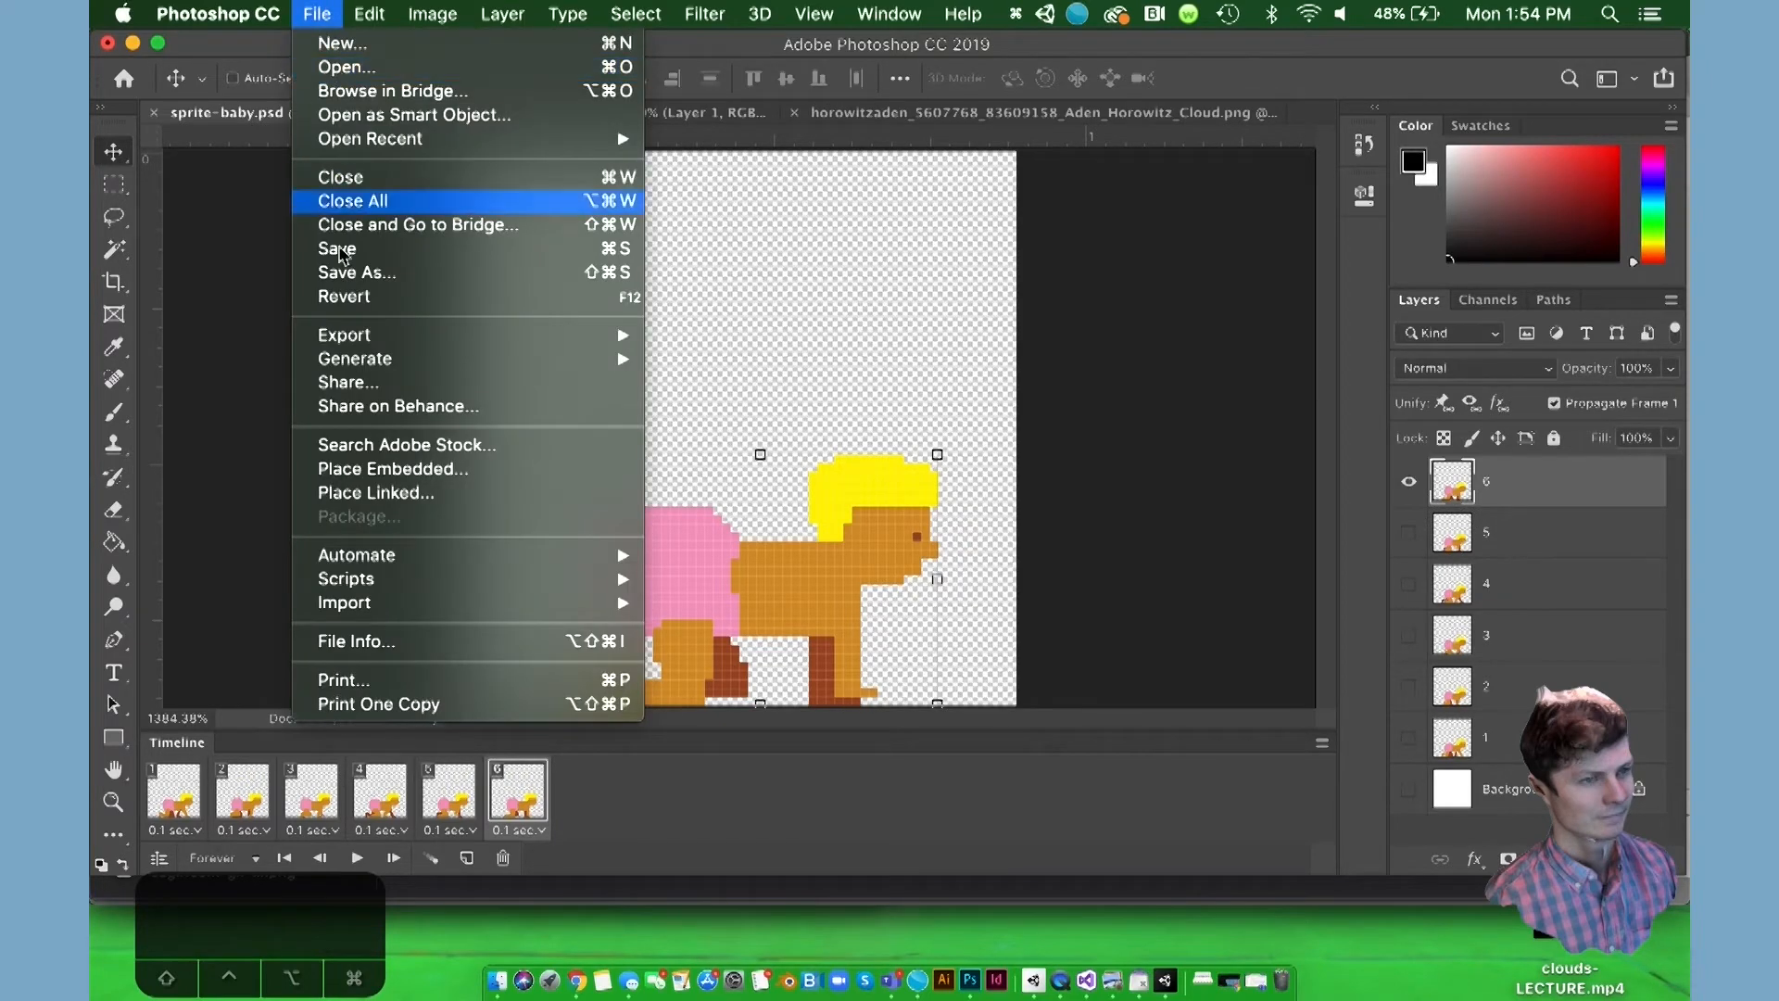
mouse_move(342, 345)
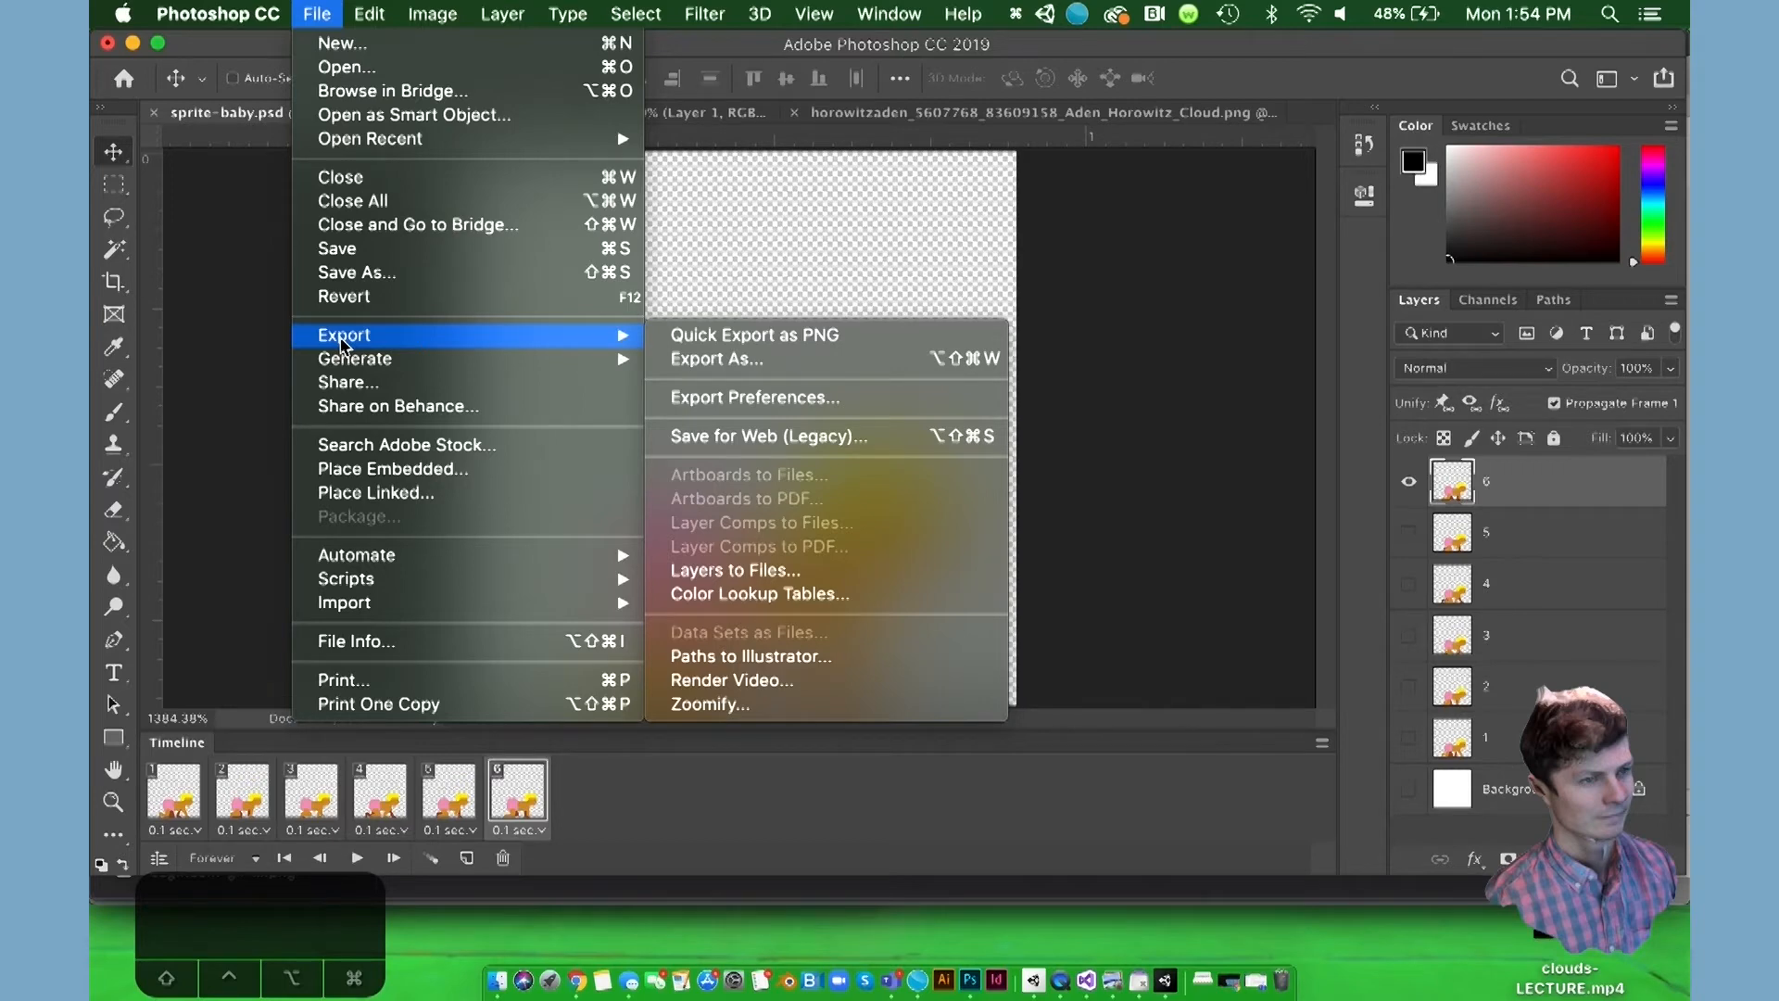
click(752, 443)
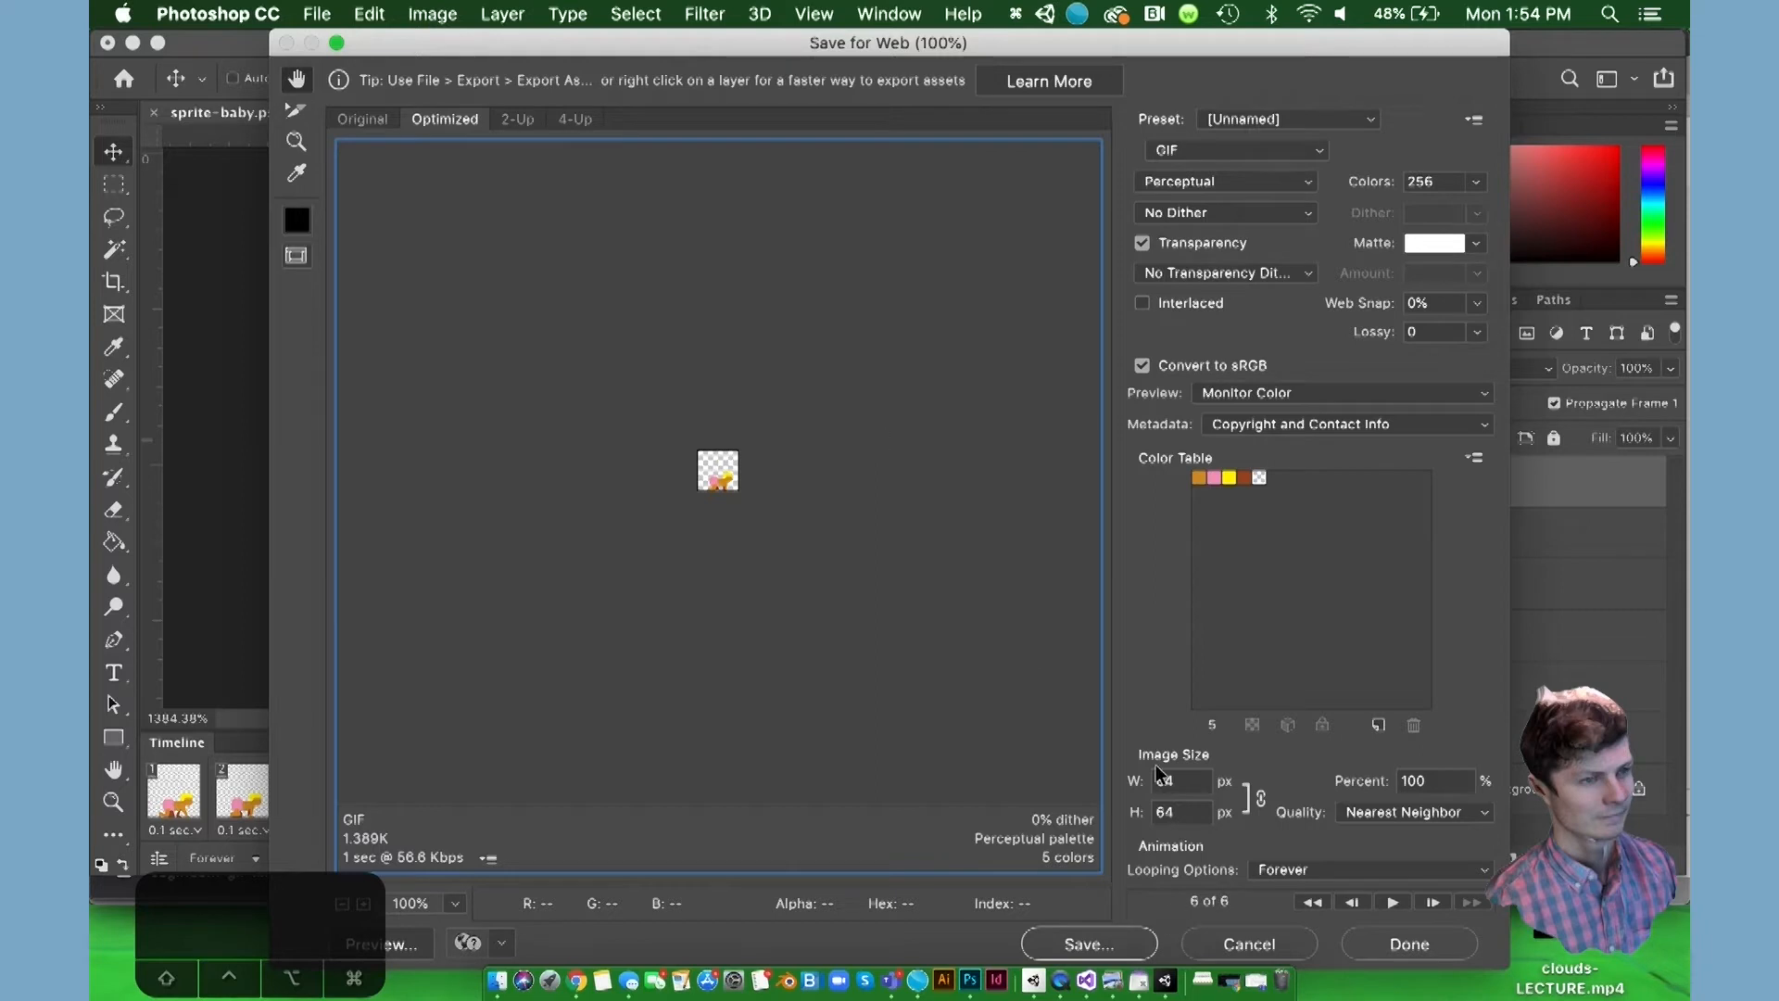
click(1380, 814)
click(1383, 813)
click(1382, 814)
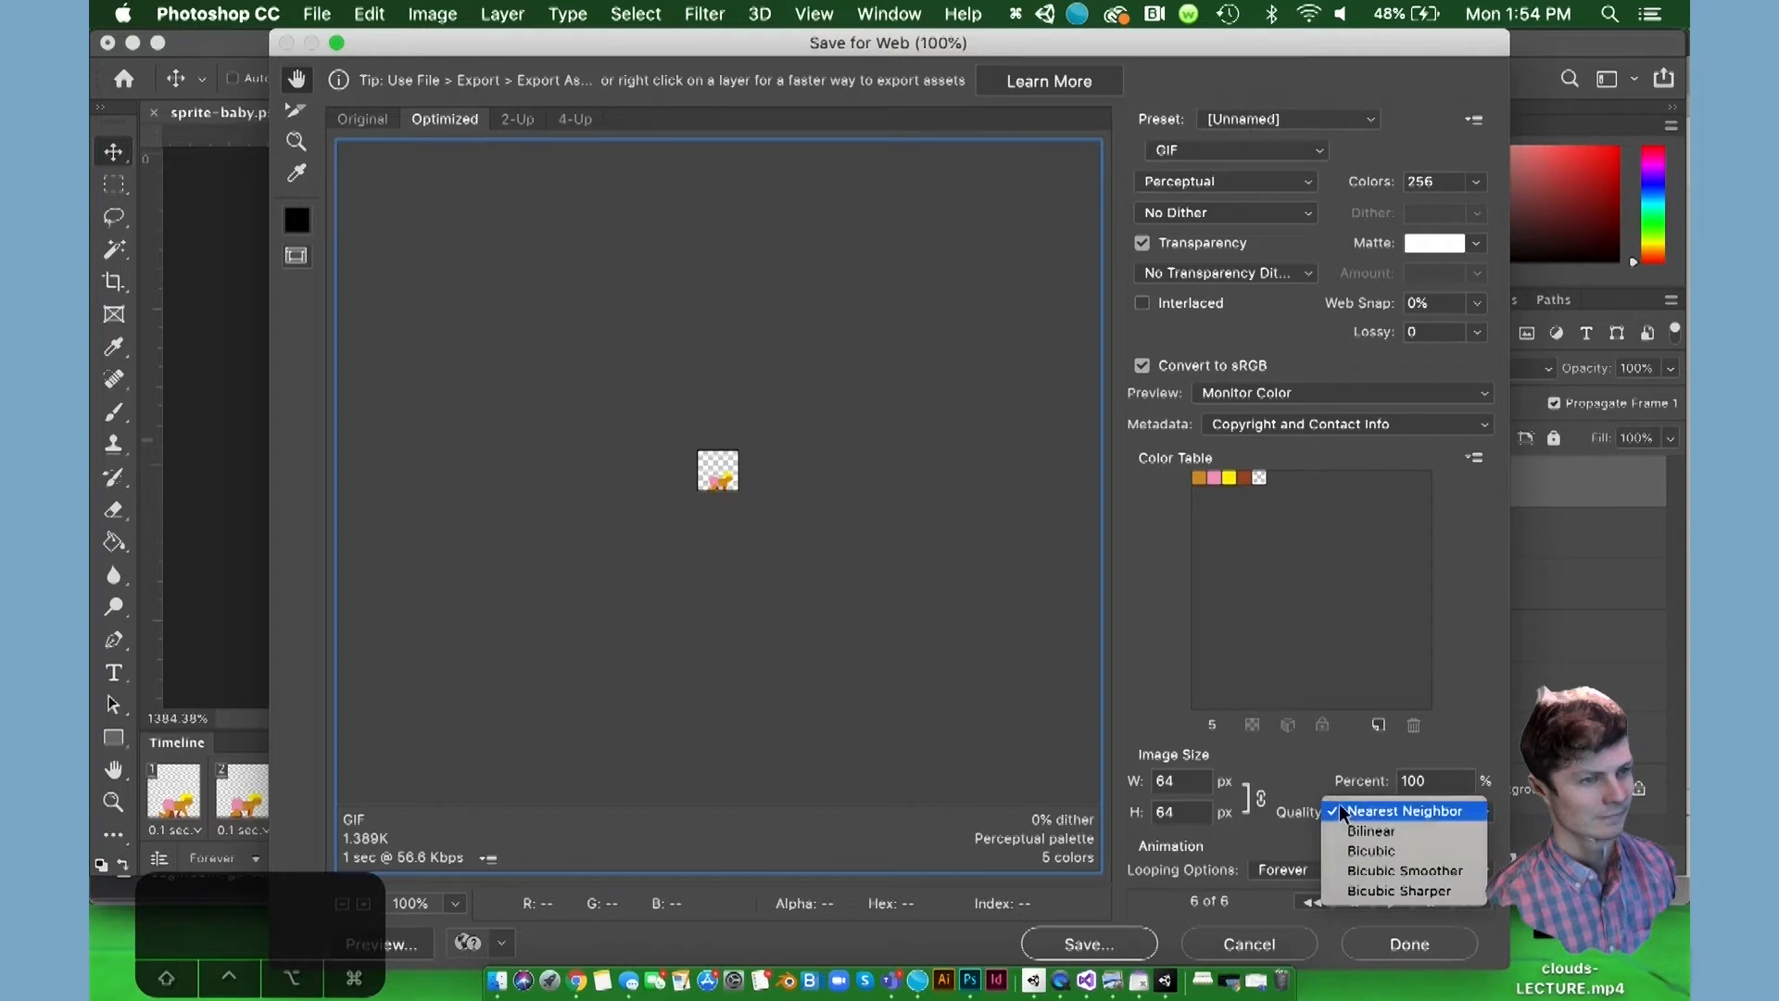
click(1376, 813)
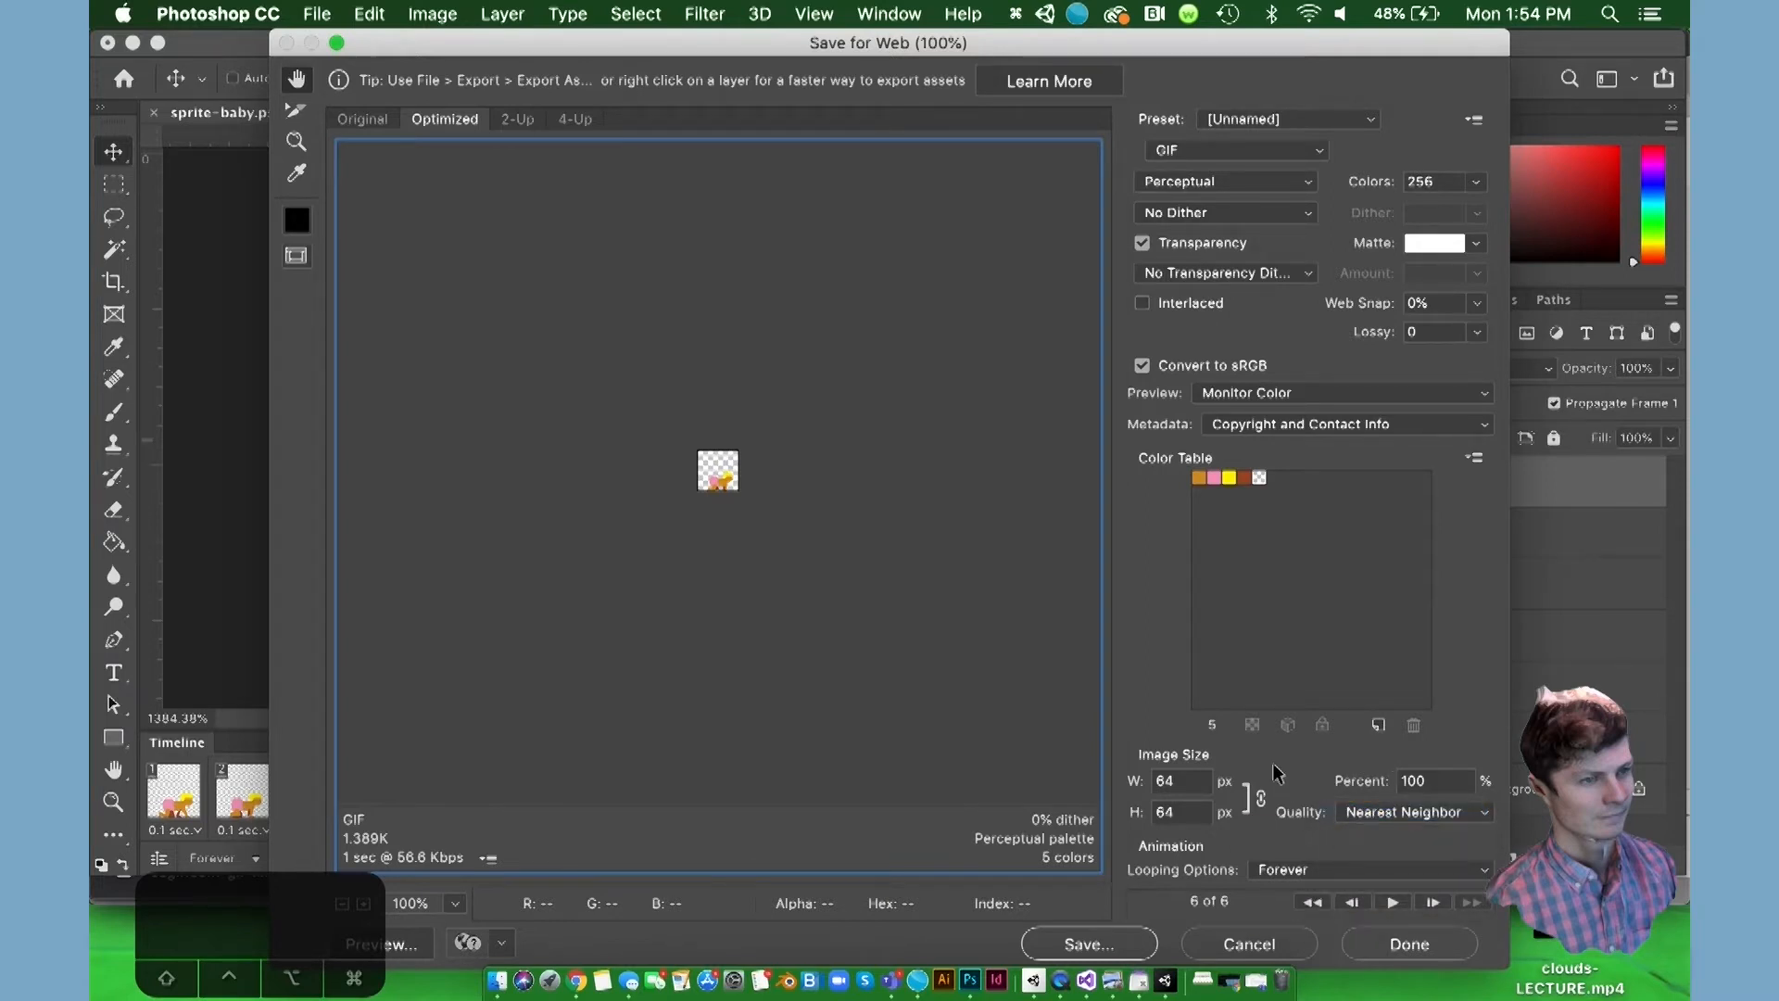
click(1080, 947)
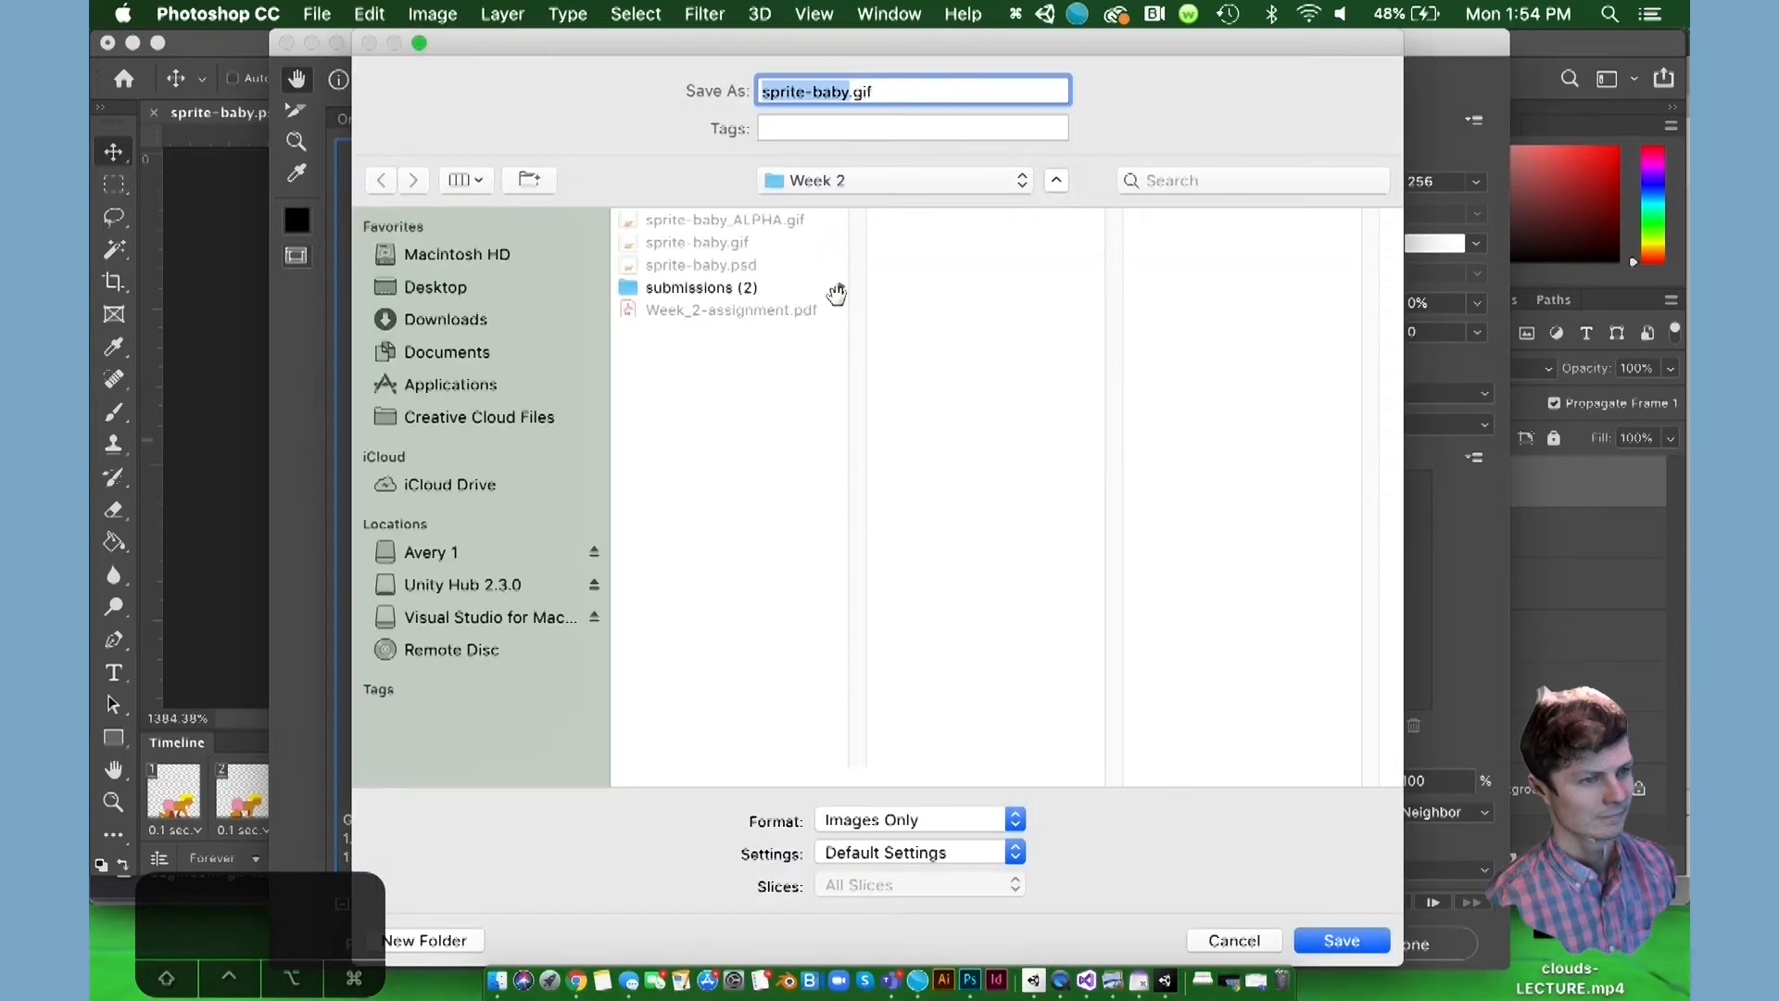
click(1230, 940)
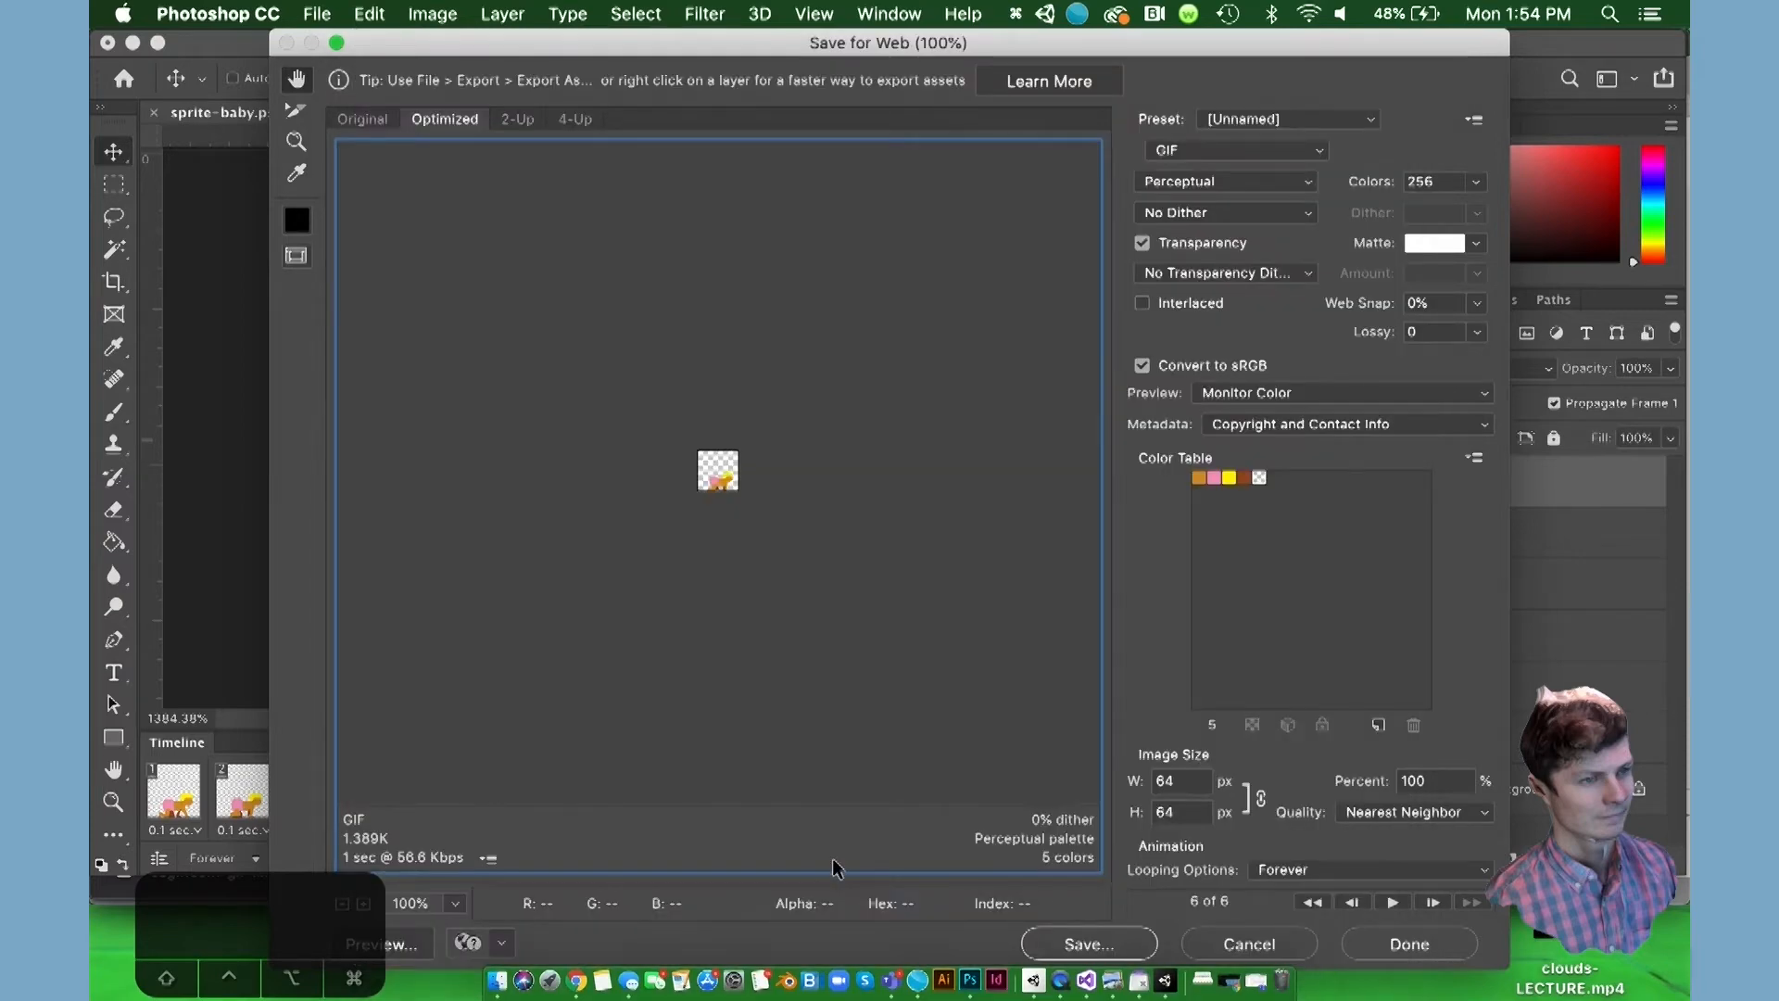
click(1275, 945)
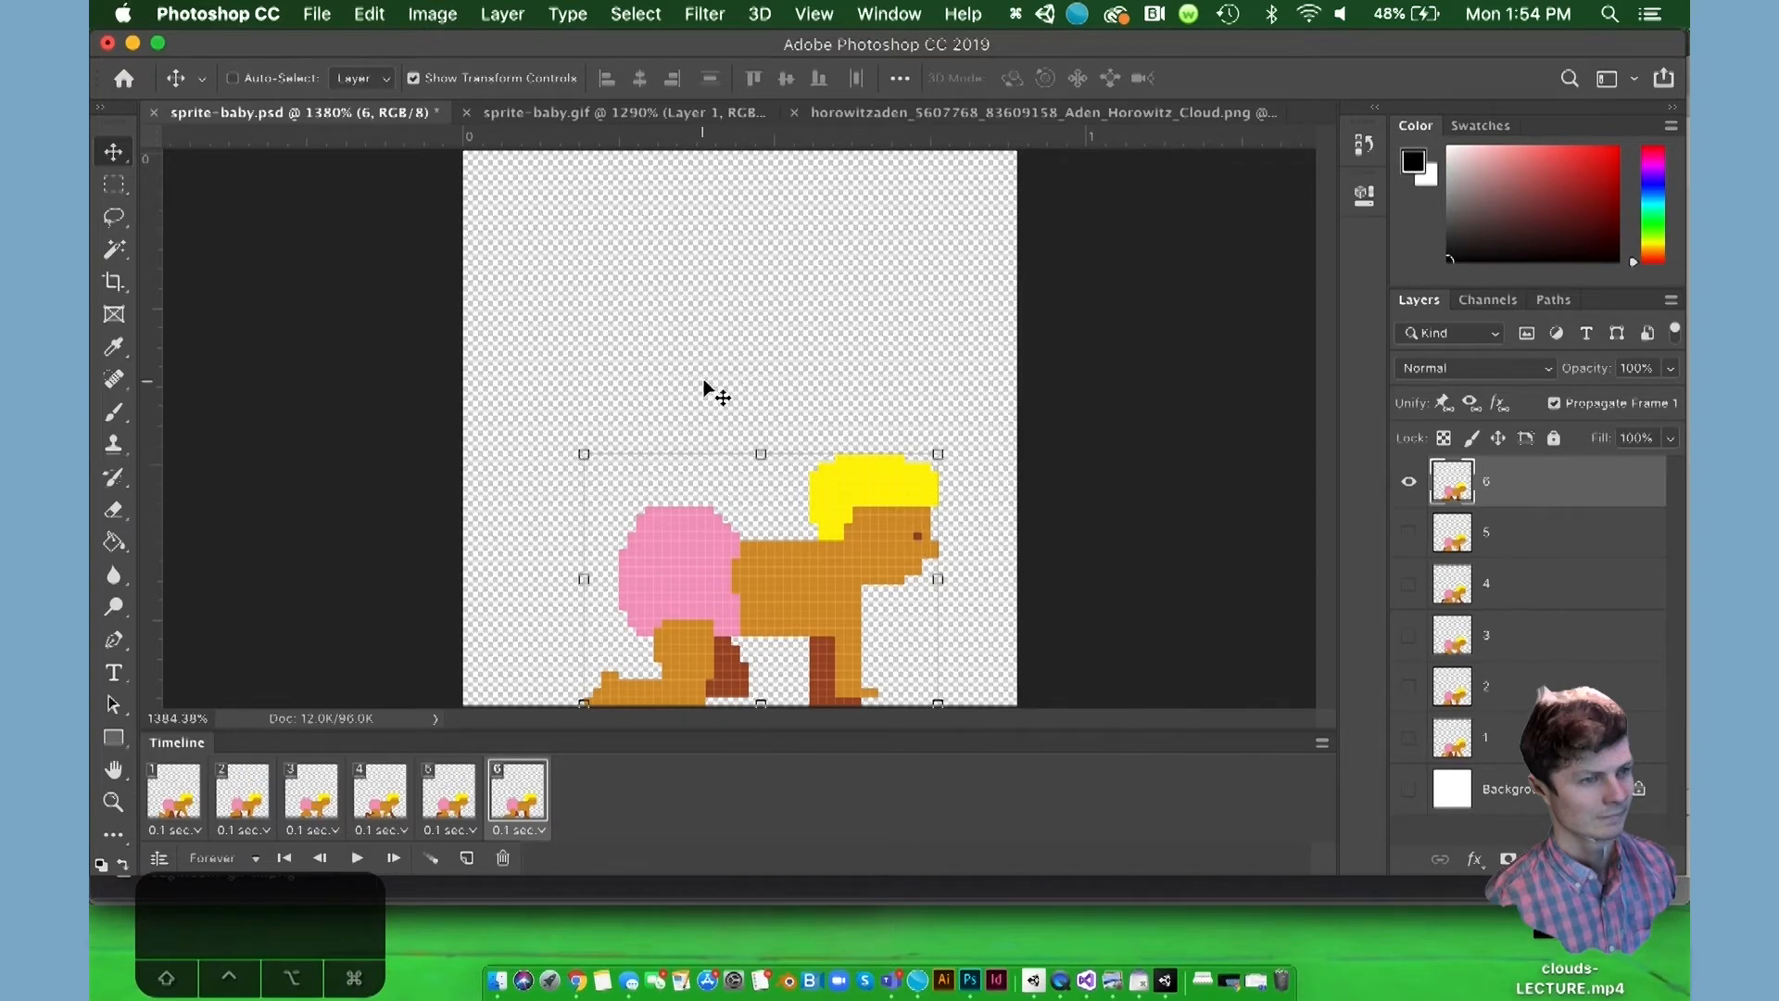
Step: Switch to the sprite-baby.gif document and activate the Magic Wand tool with a Point Sample sample size
click(594, 122)
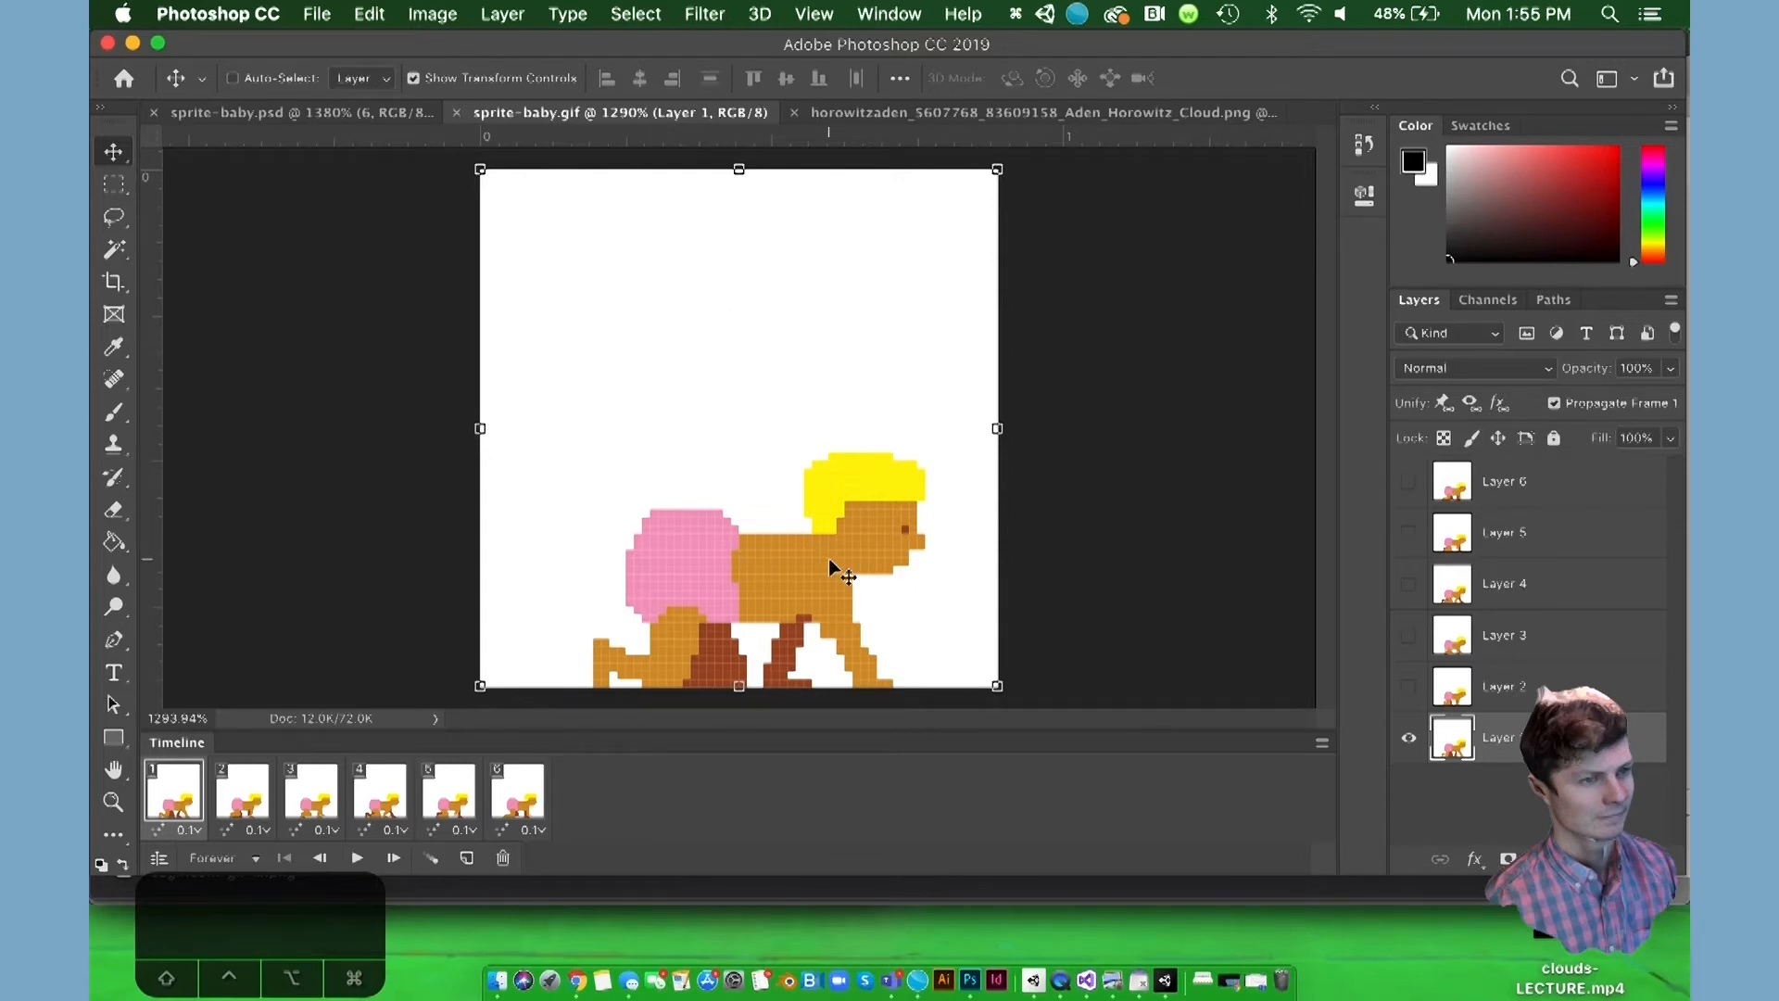
key(w)
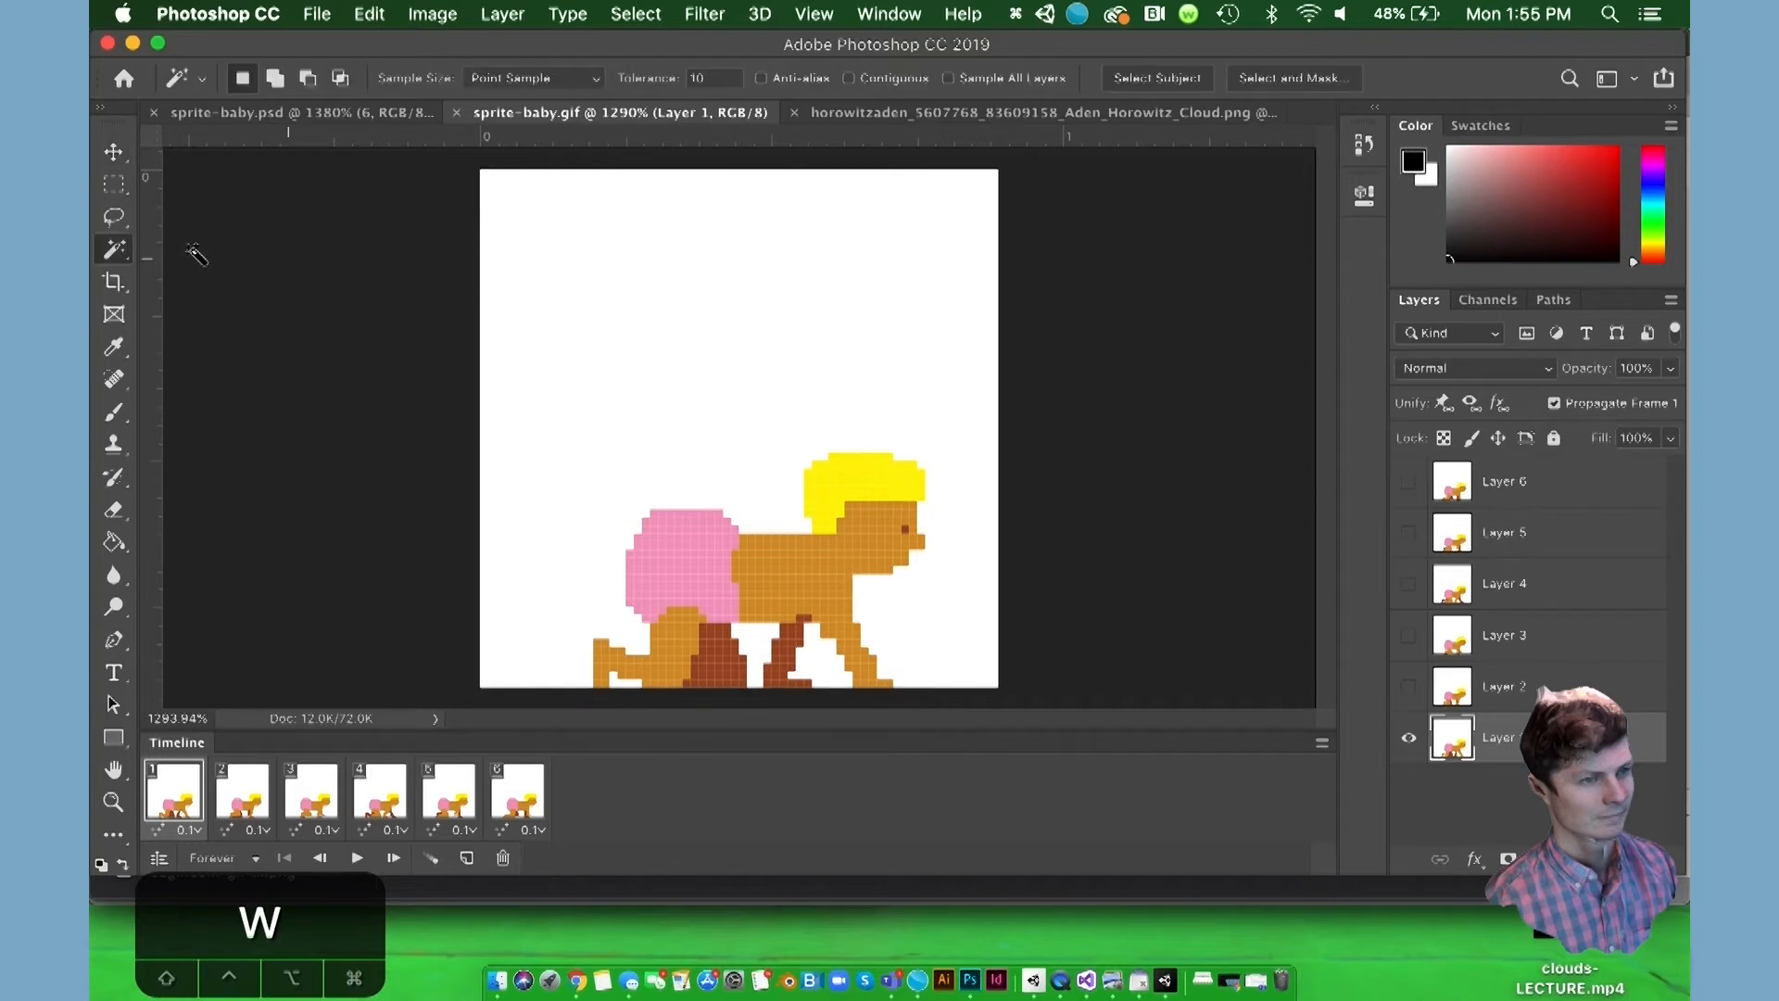
click(111, 256)
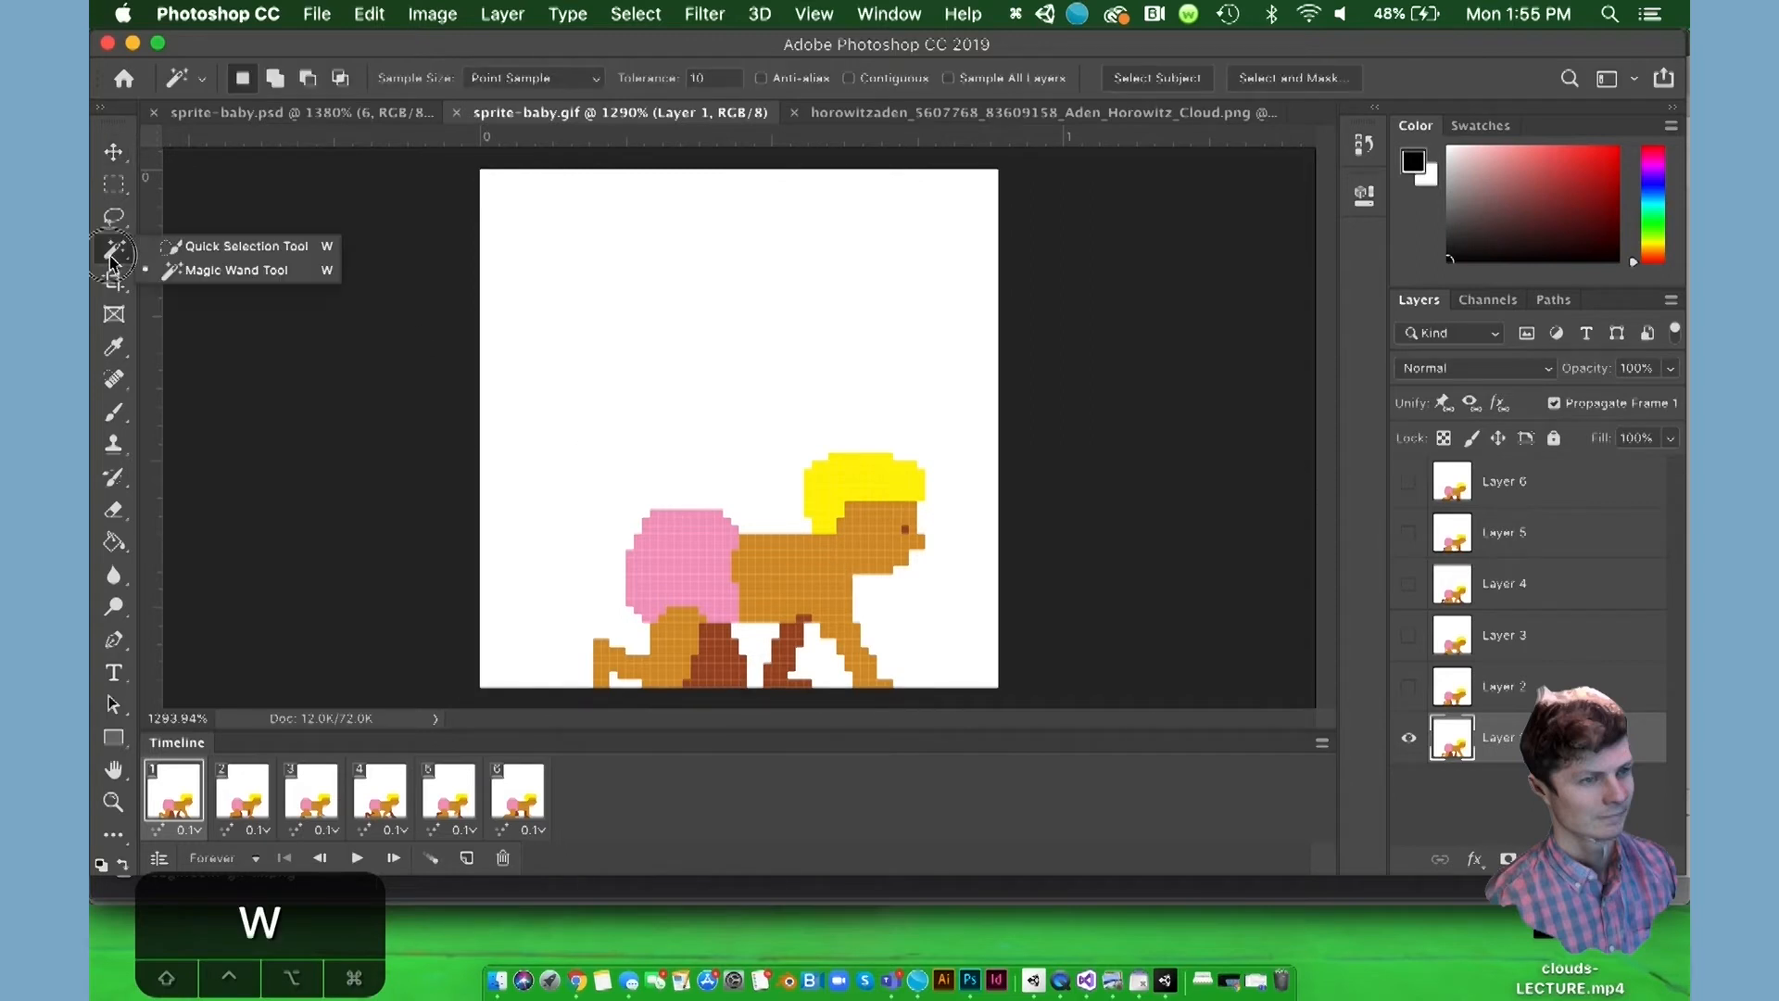
click(197, 267)
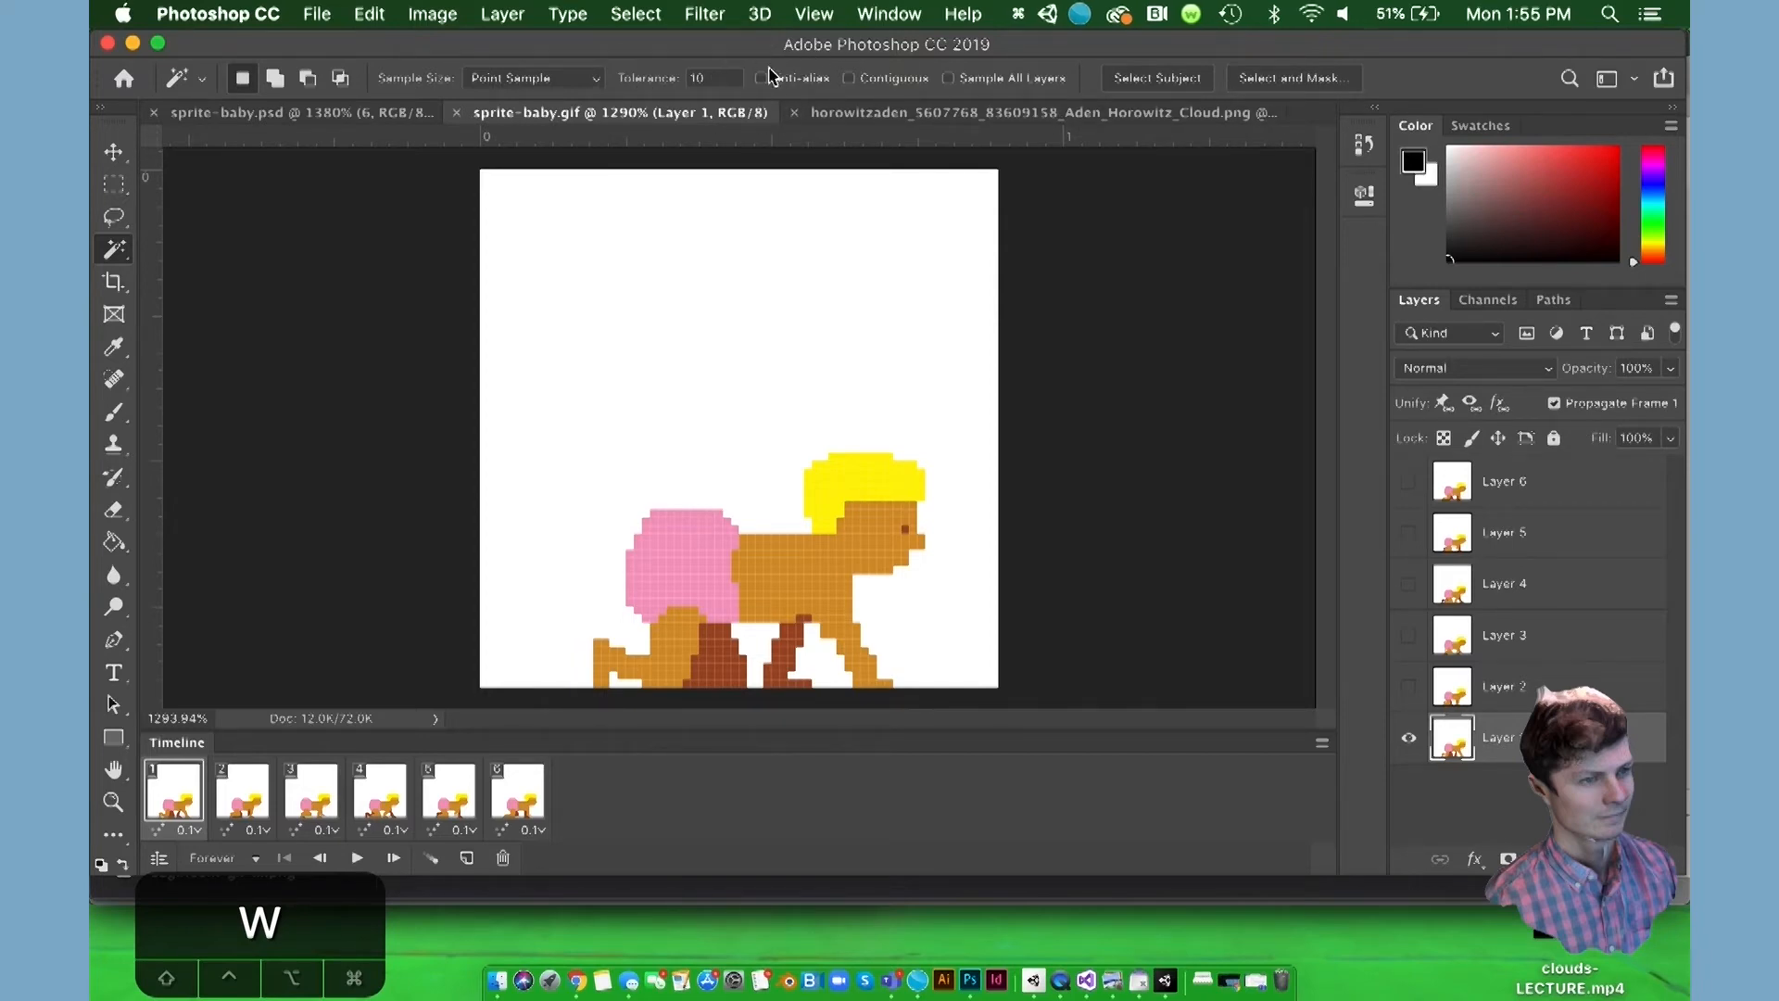
click(584, 78)
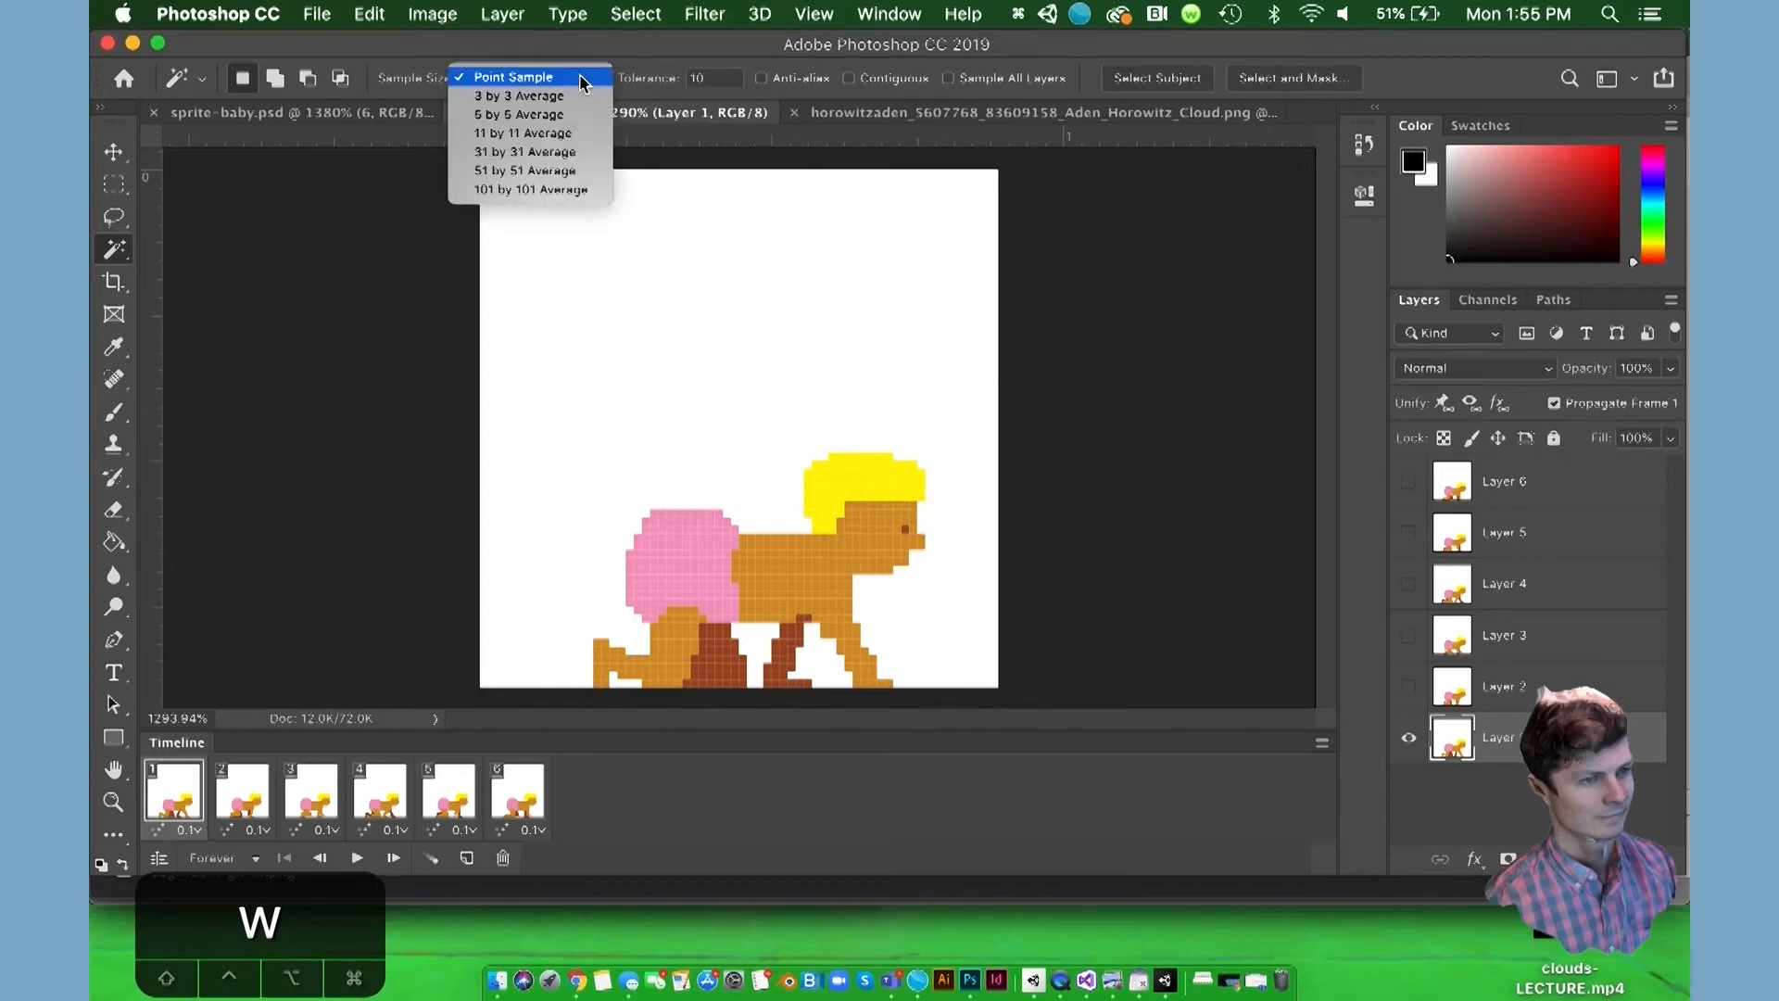
click(584, 80)
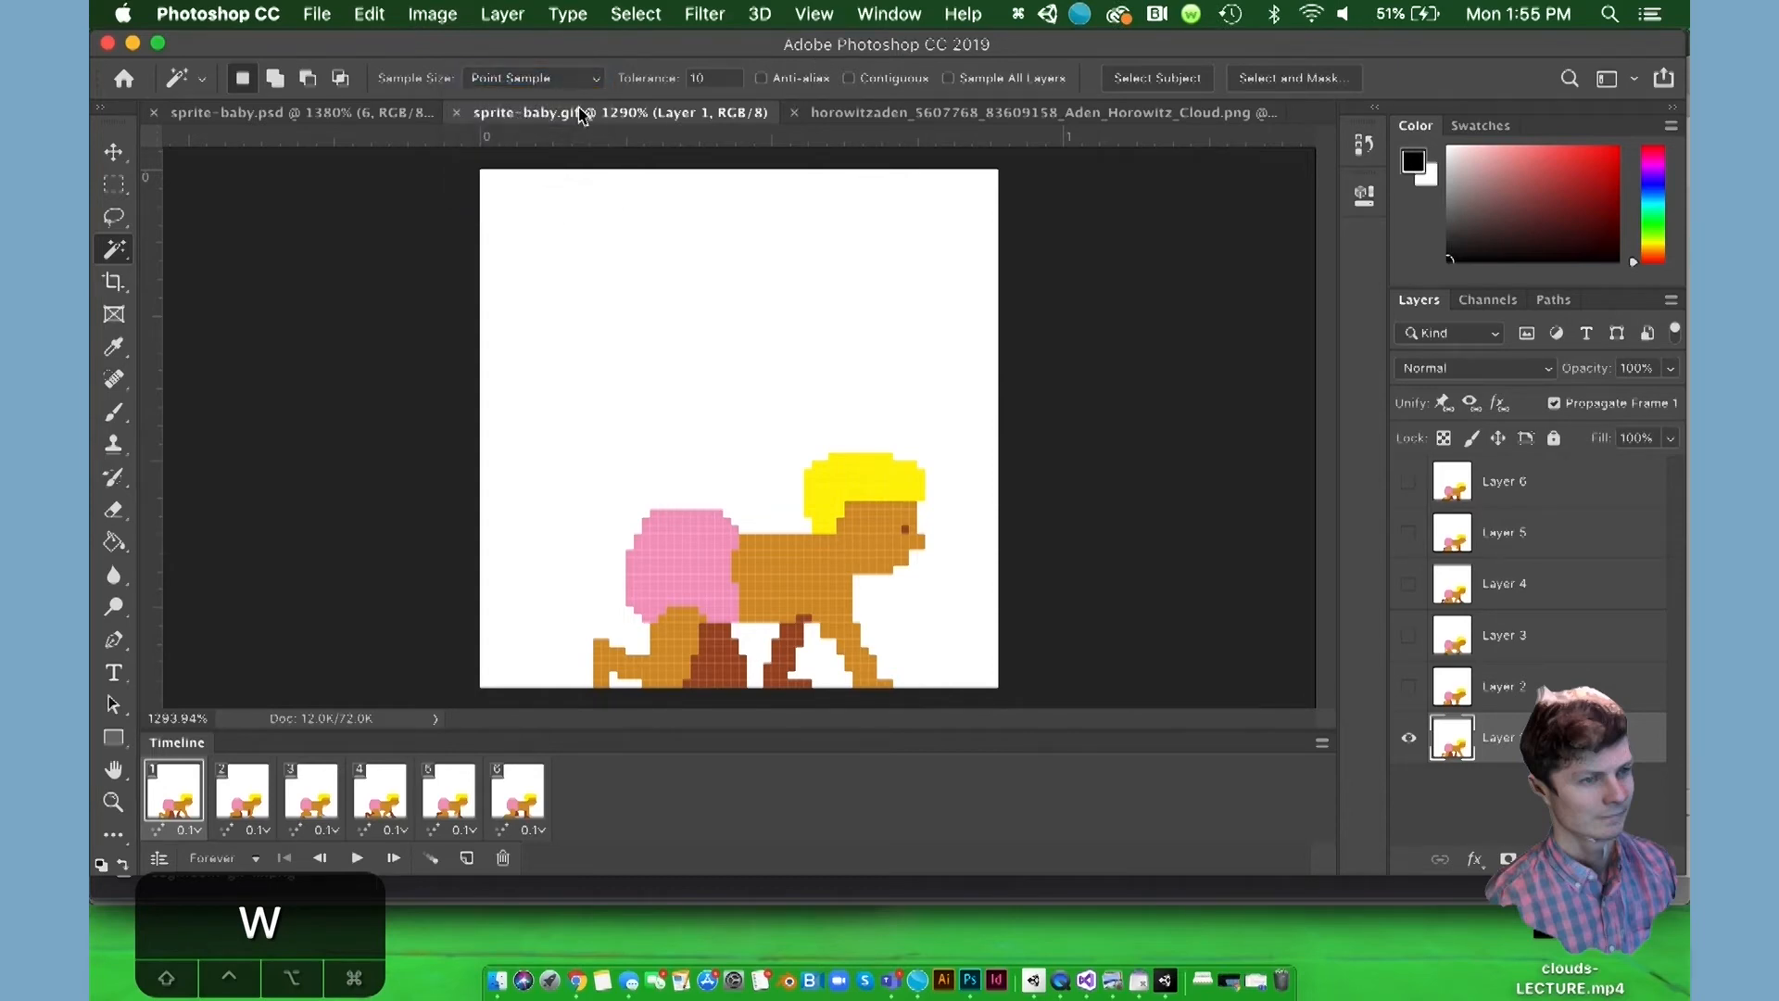
Step: Select the white background around the baby on frame 1's layer, delete it, and clear the selection
click(585, 337)
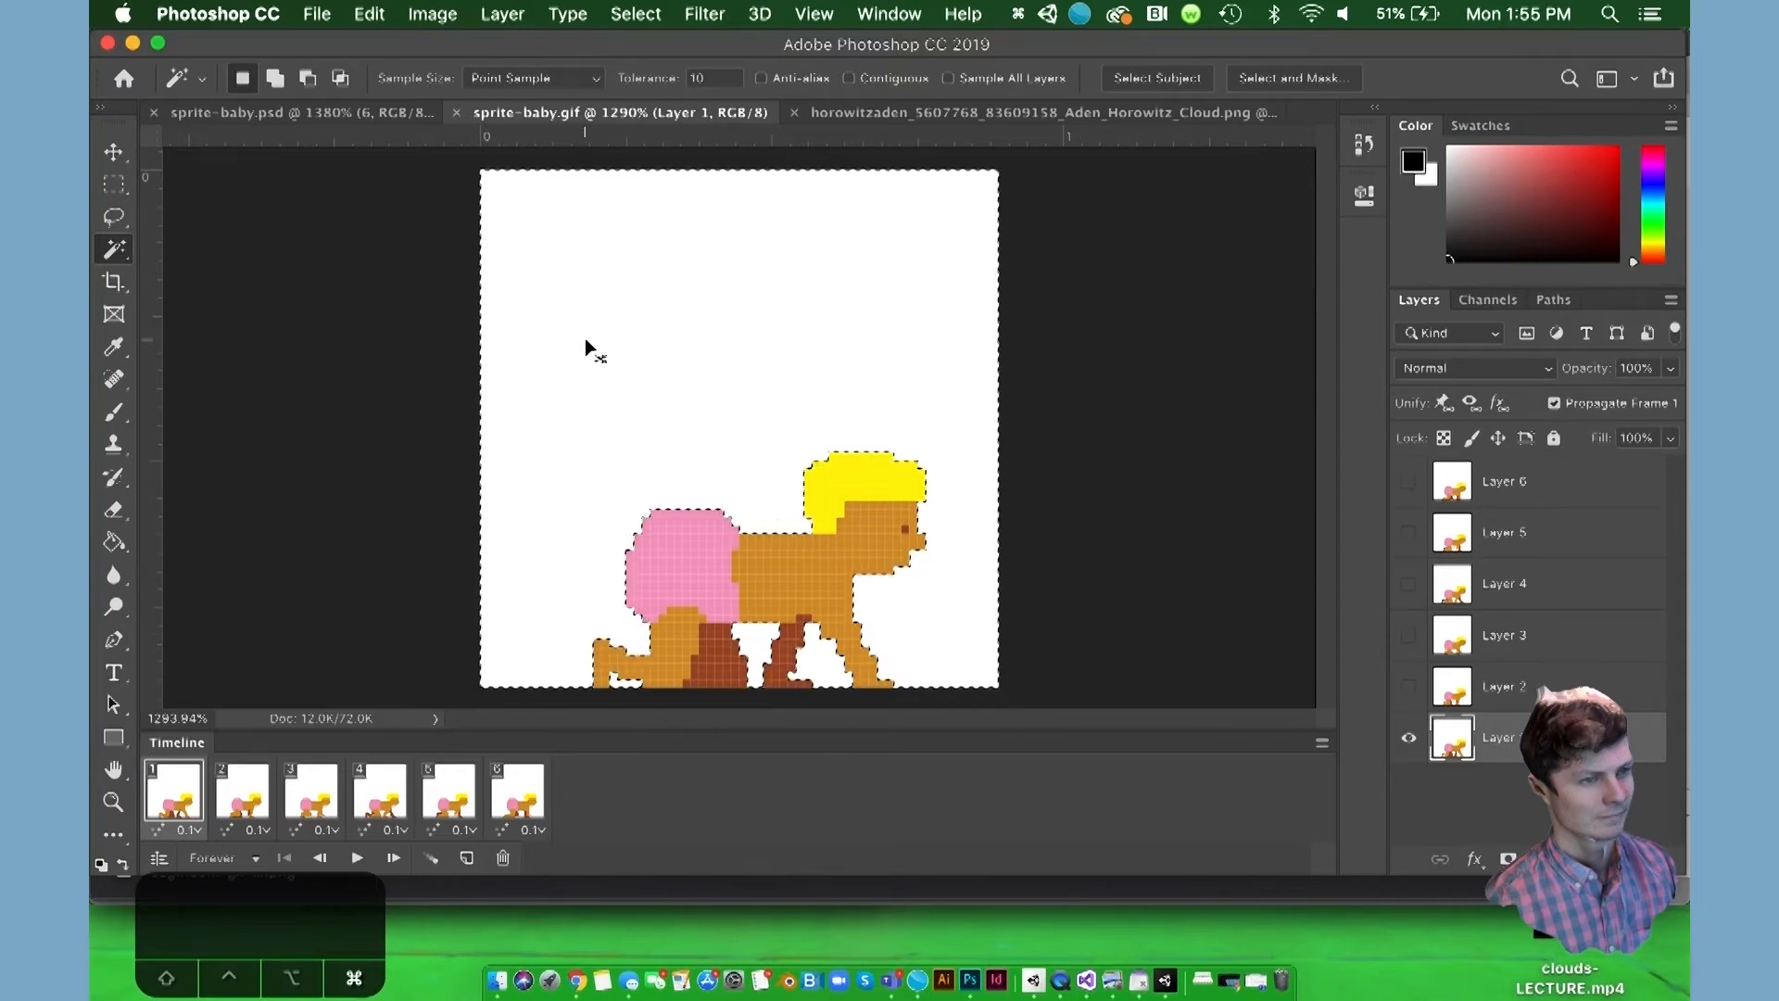
key(super+equal)
key(super+equal)
key(super+equal)
key(super+equal)
key(super+equal)
scroll(586, 347, down, 5)
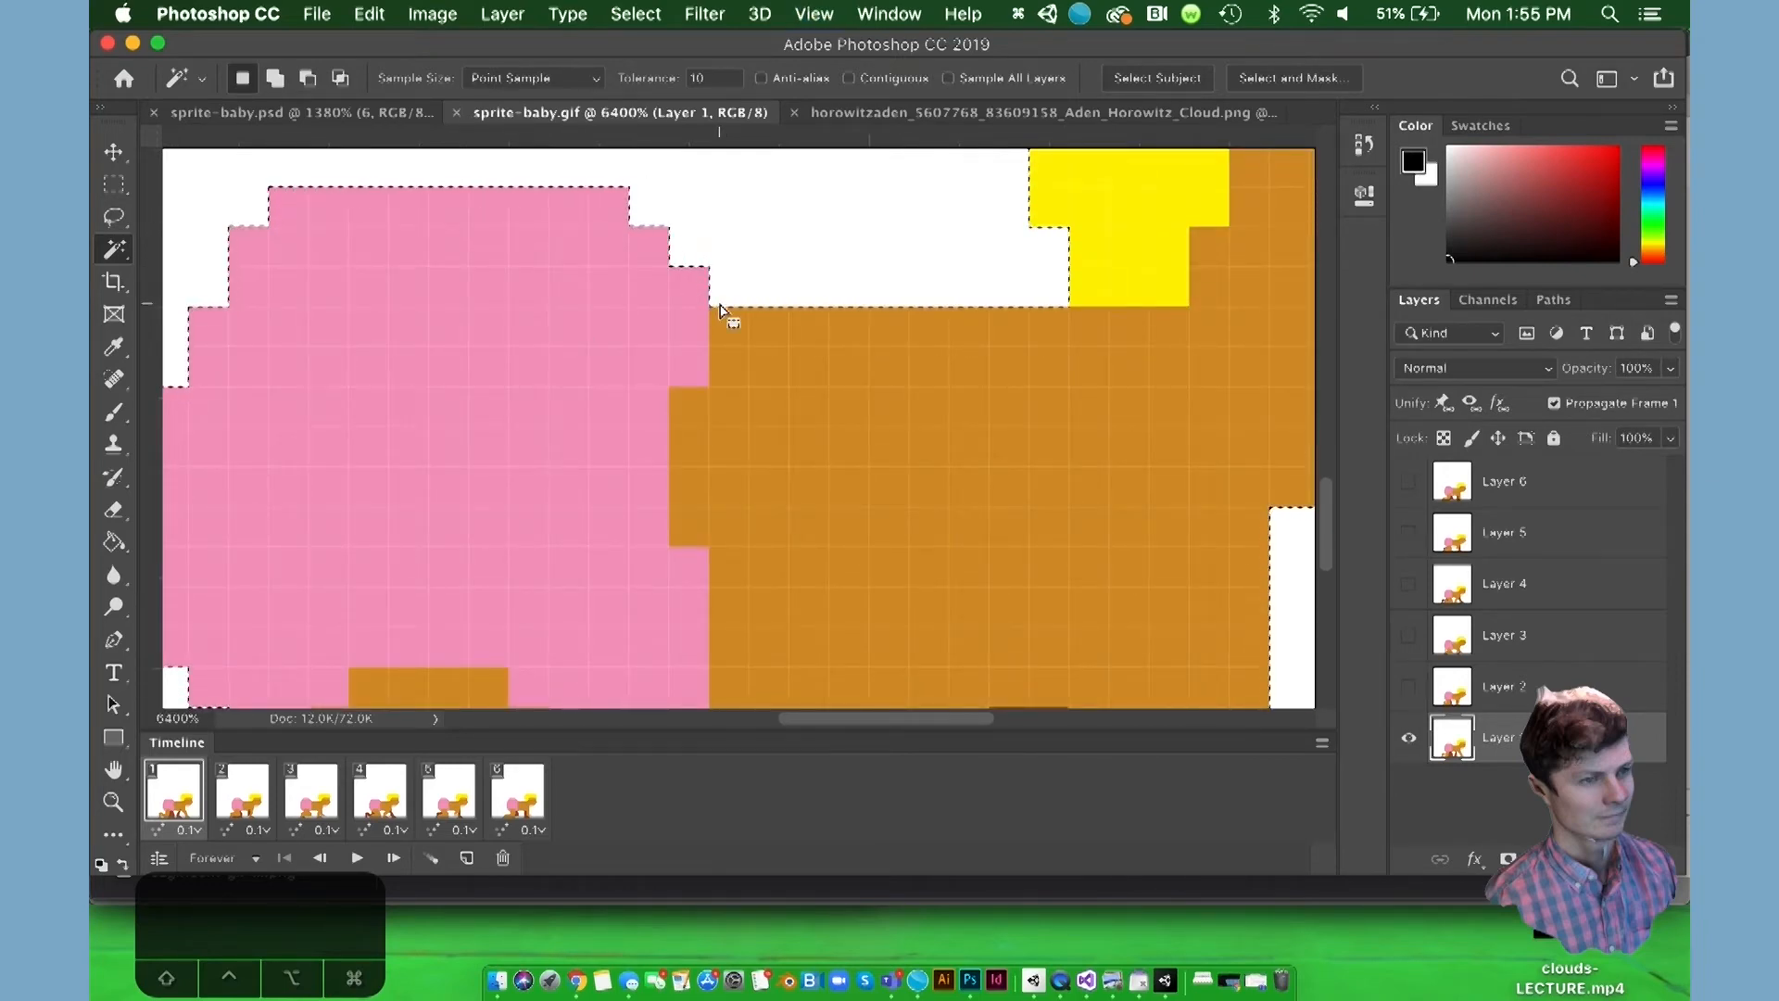
key(BackSpace)
key(super+minus)
key(super+minus)
key(super+minus)
key(super+minus)
key(super+minus)
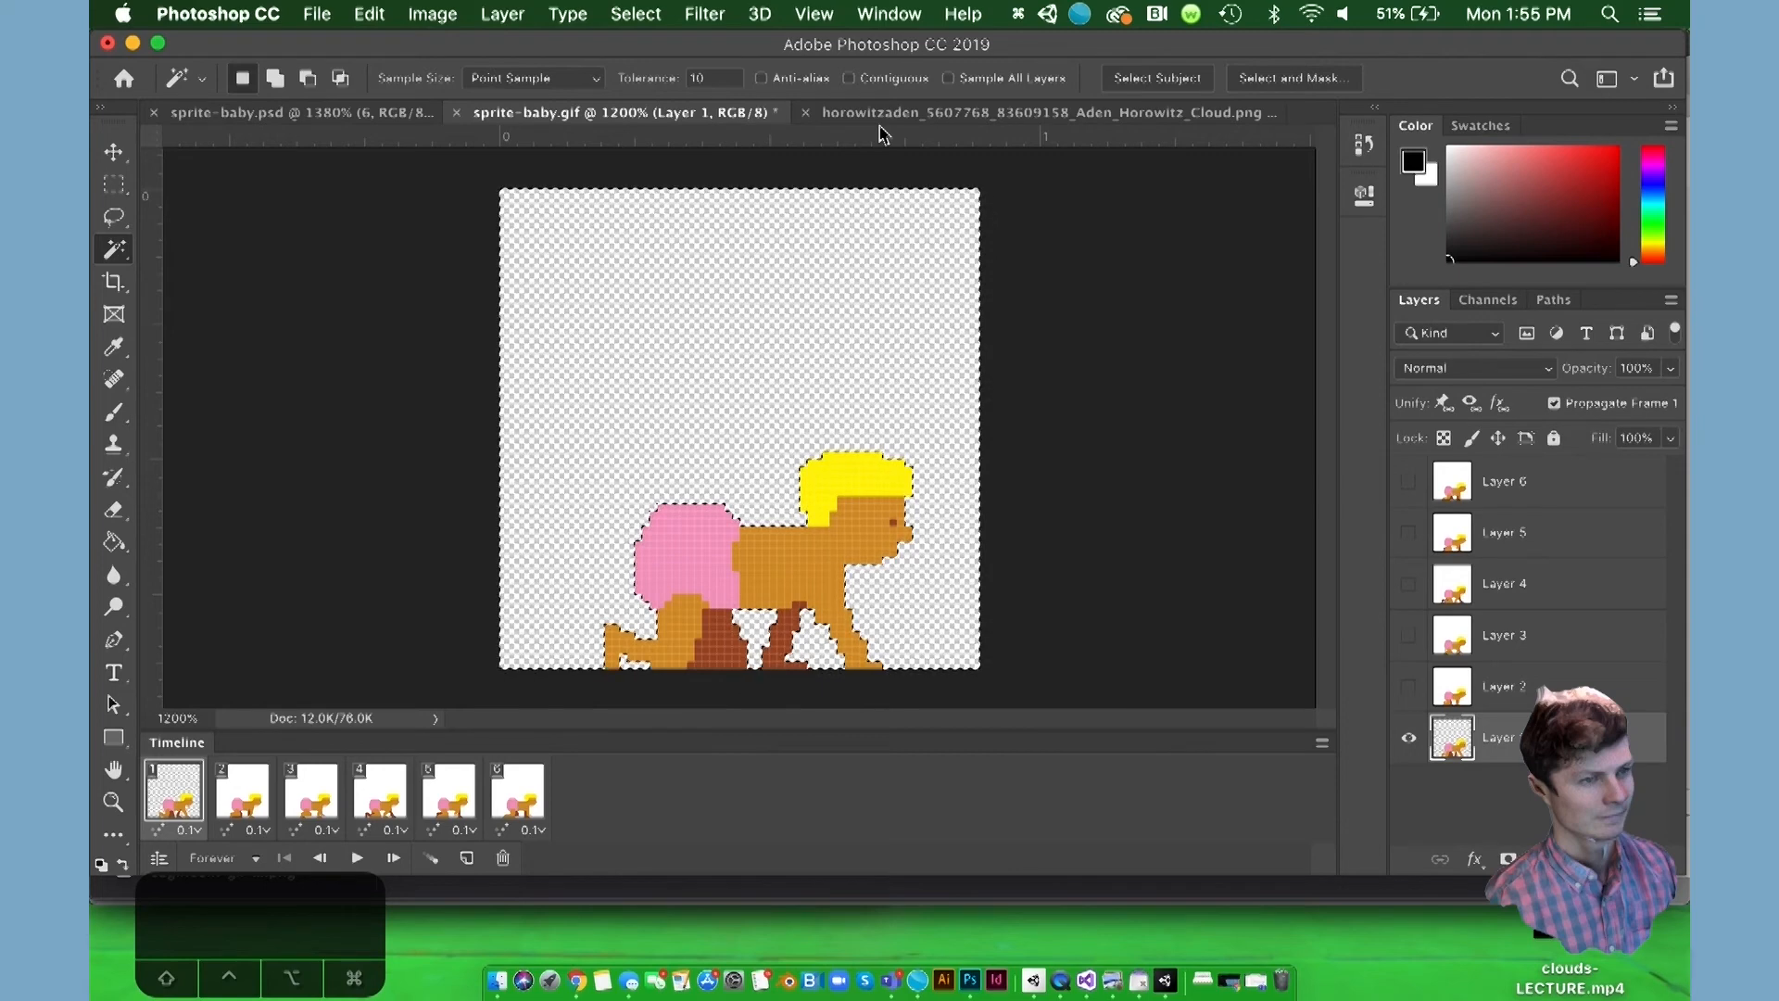
key(super+d)
click(633, 13)
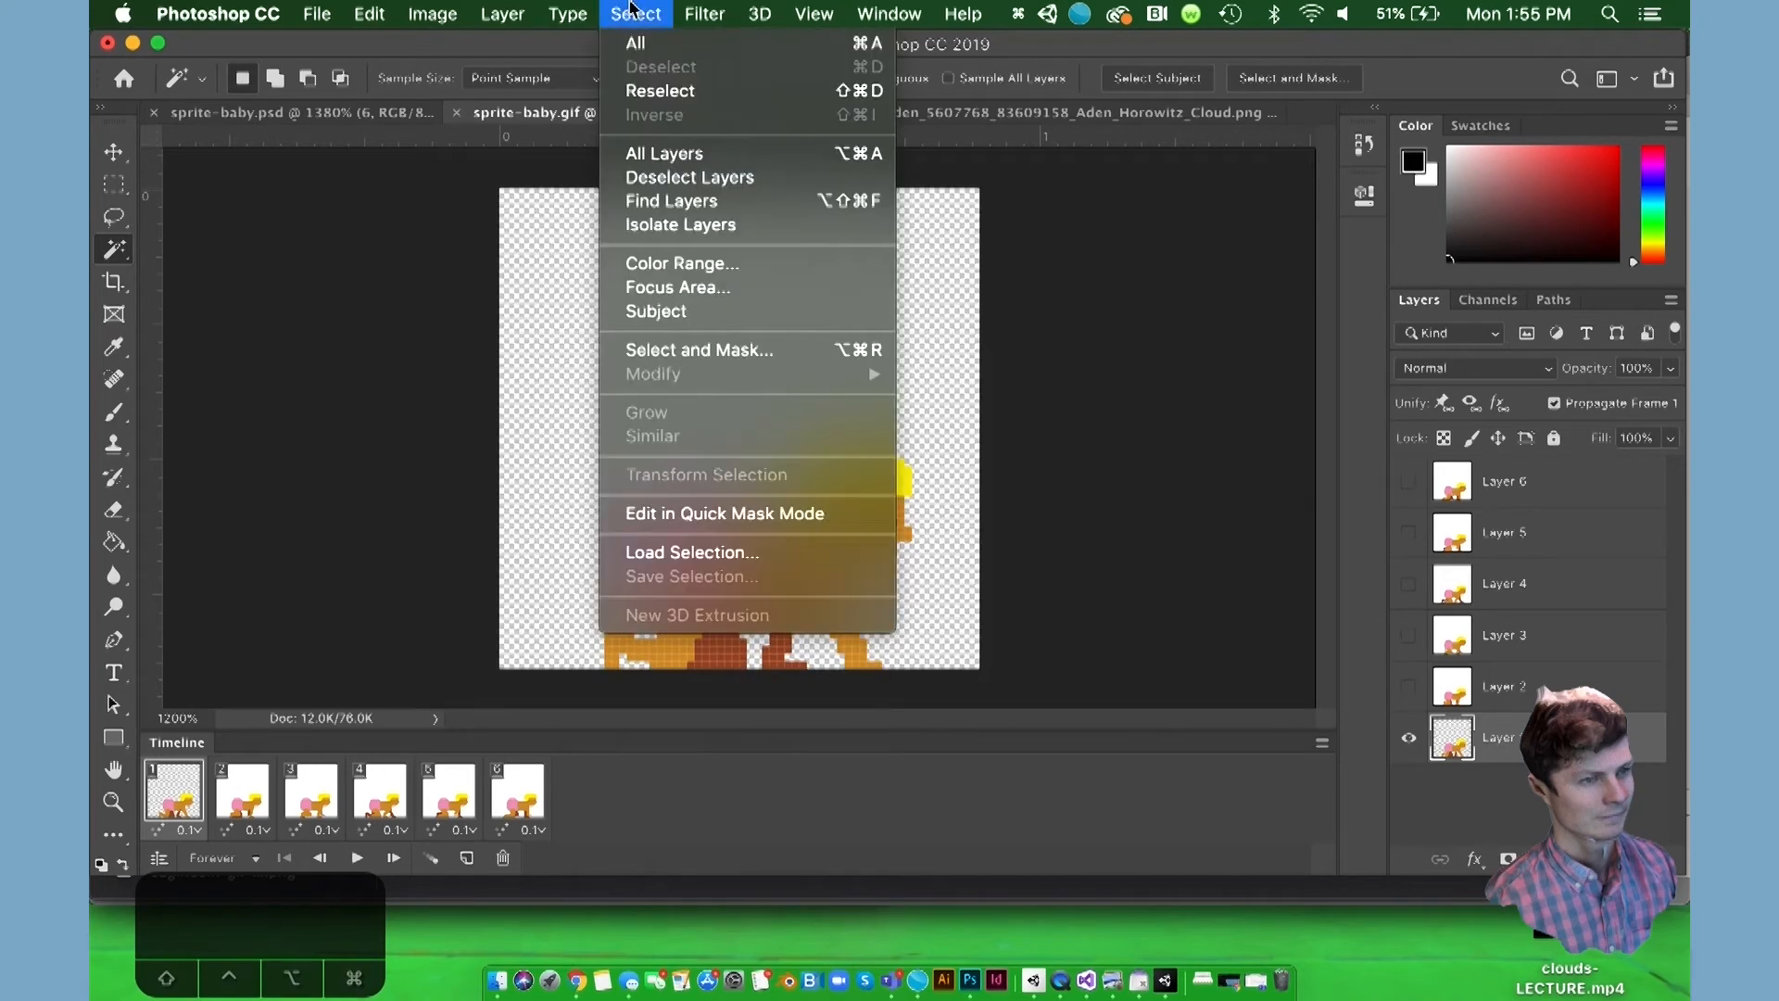
click(637, 83)
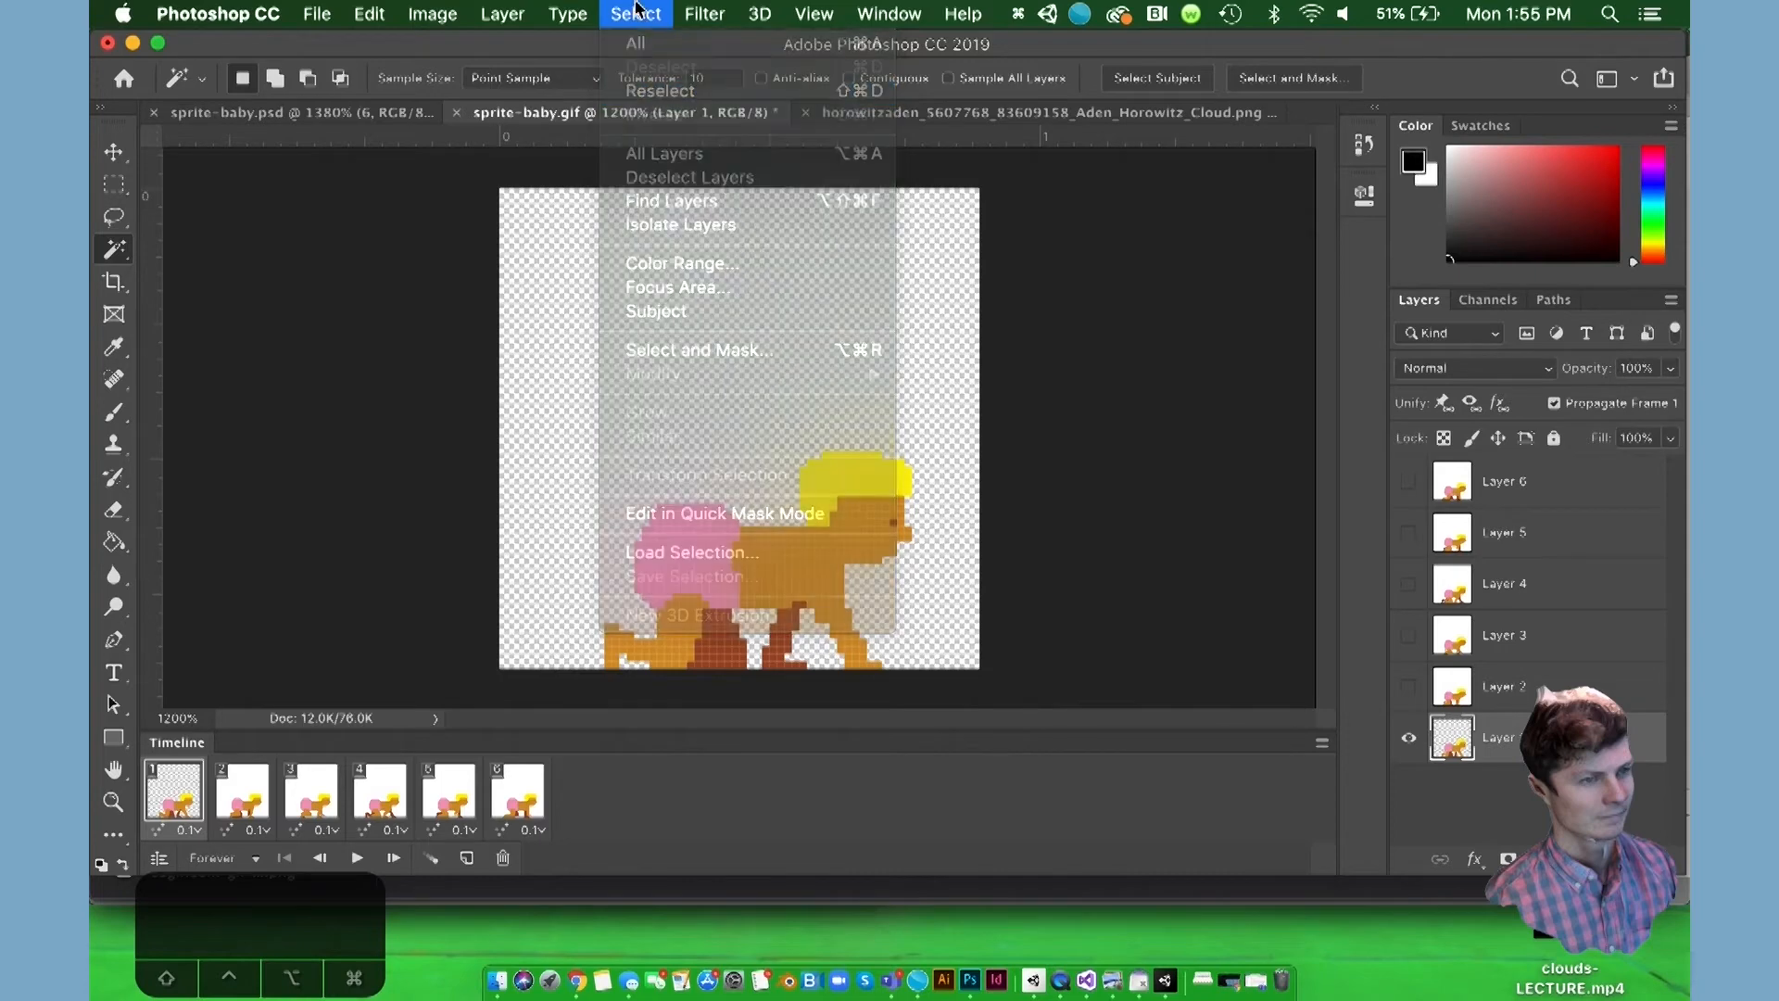
Step: On frame 2, select the white background around the baby on Layer 2, delete it, and clear the selection
click(242, 792)
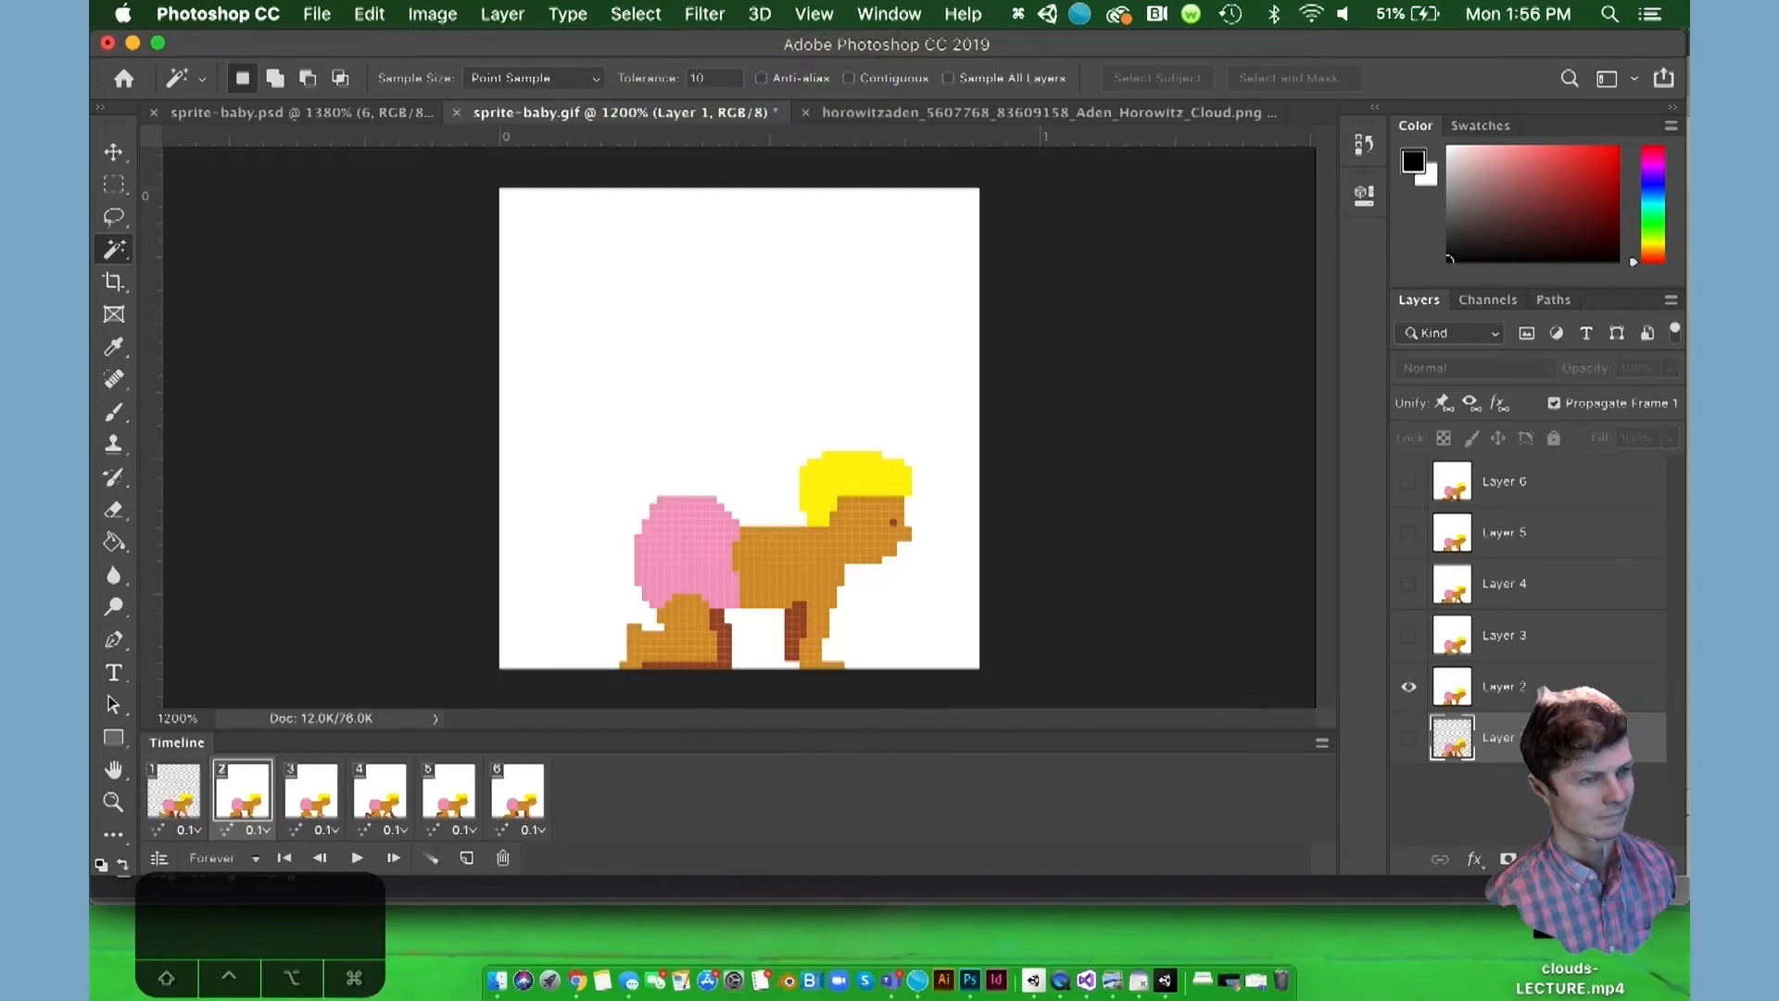
click(1531, 691)
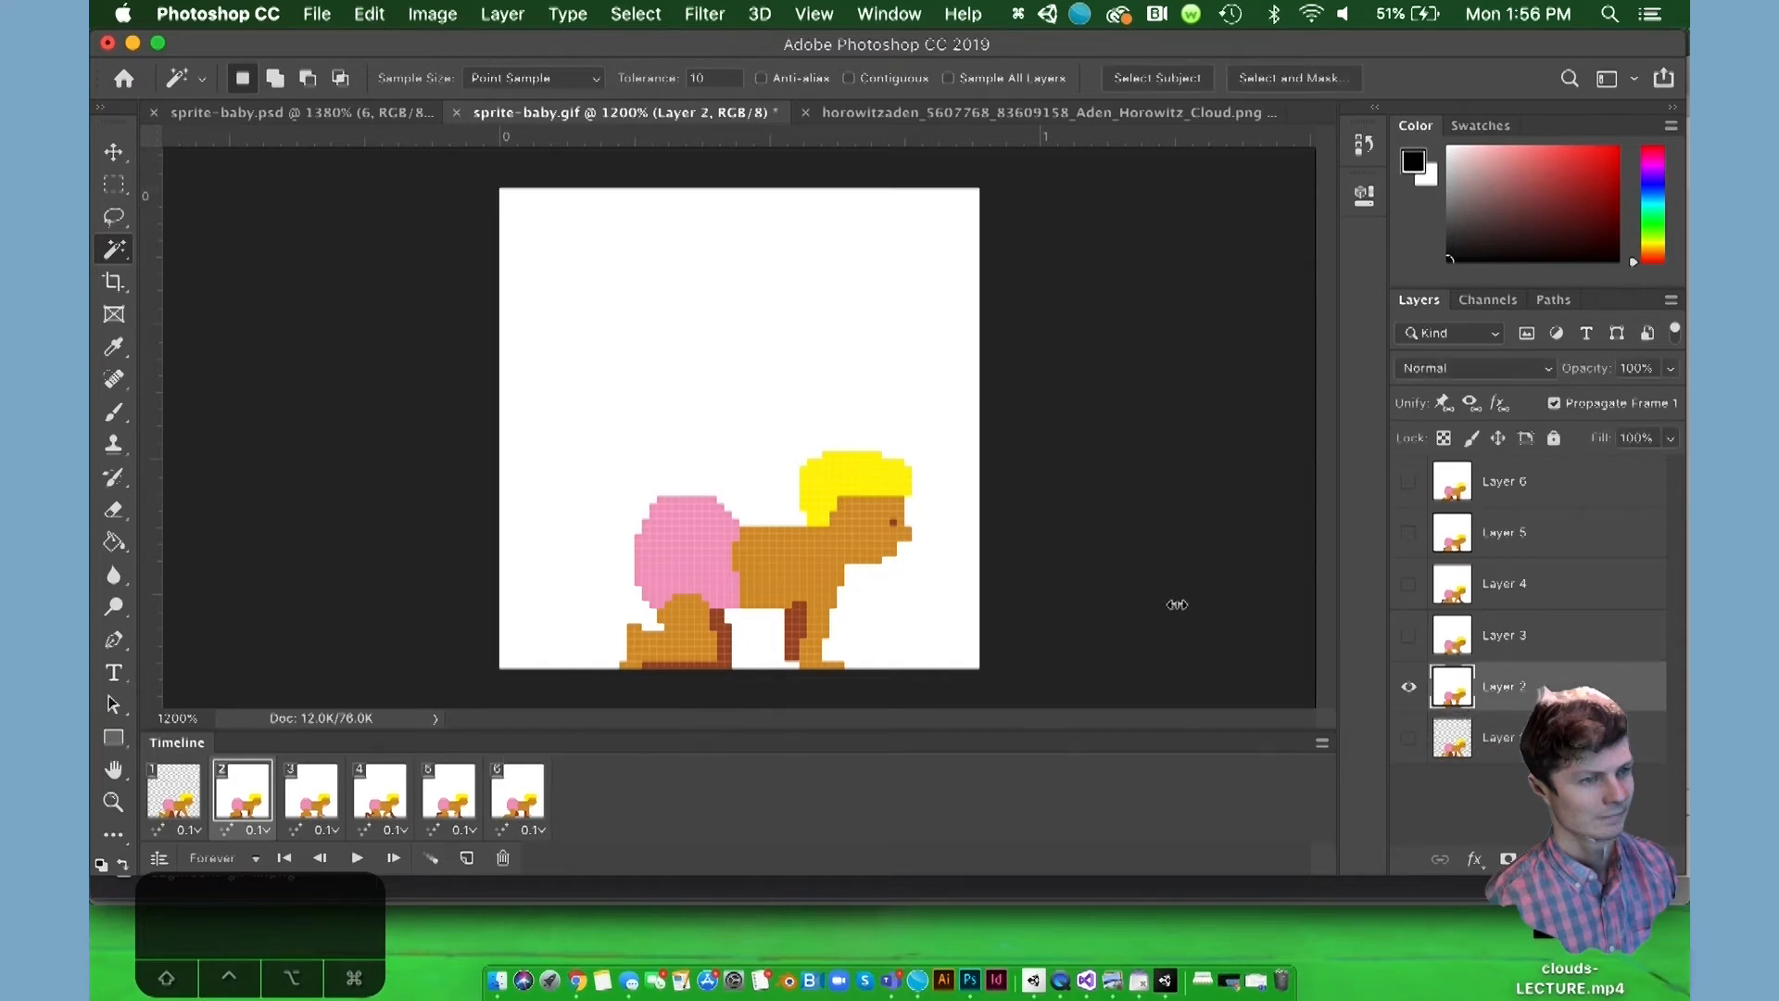
click(795, 415)
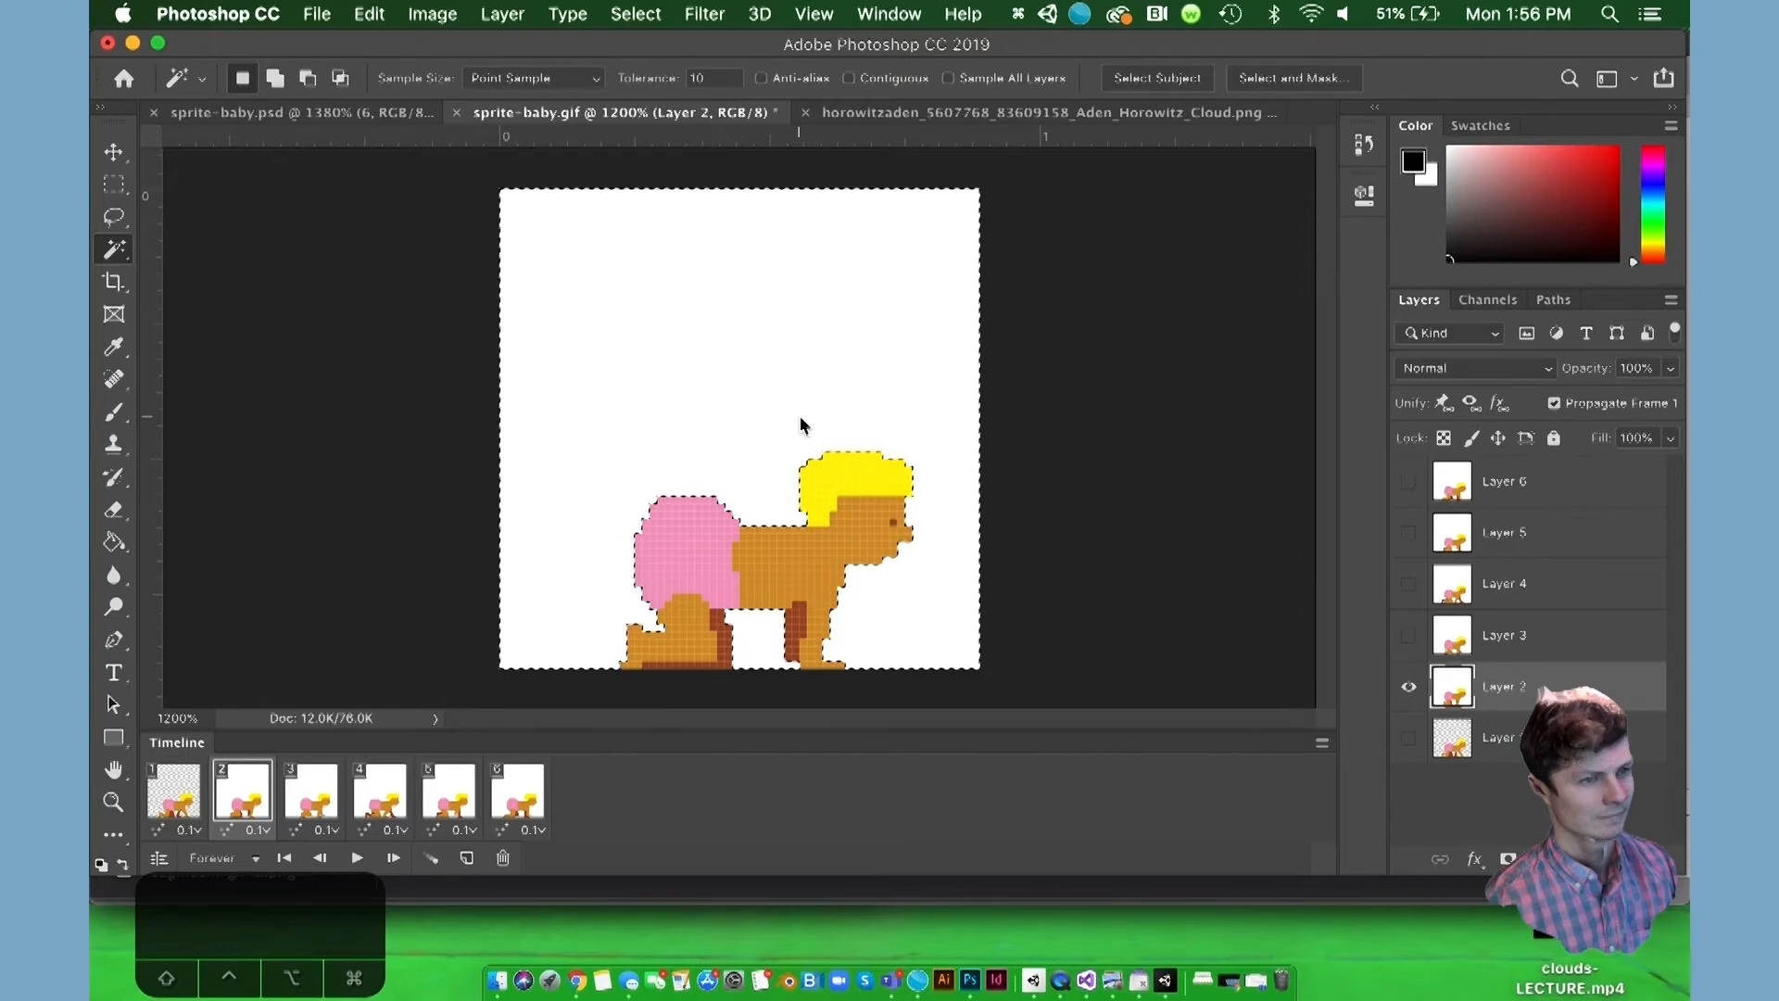
key(BackSpace)
key(super+d)
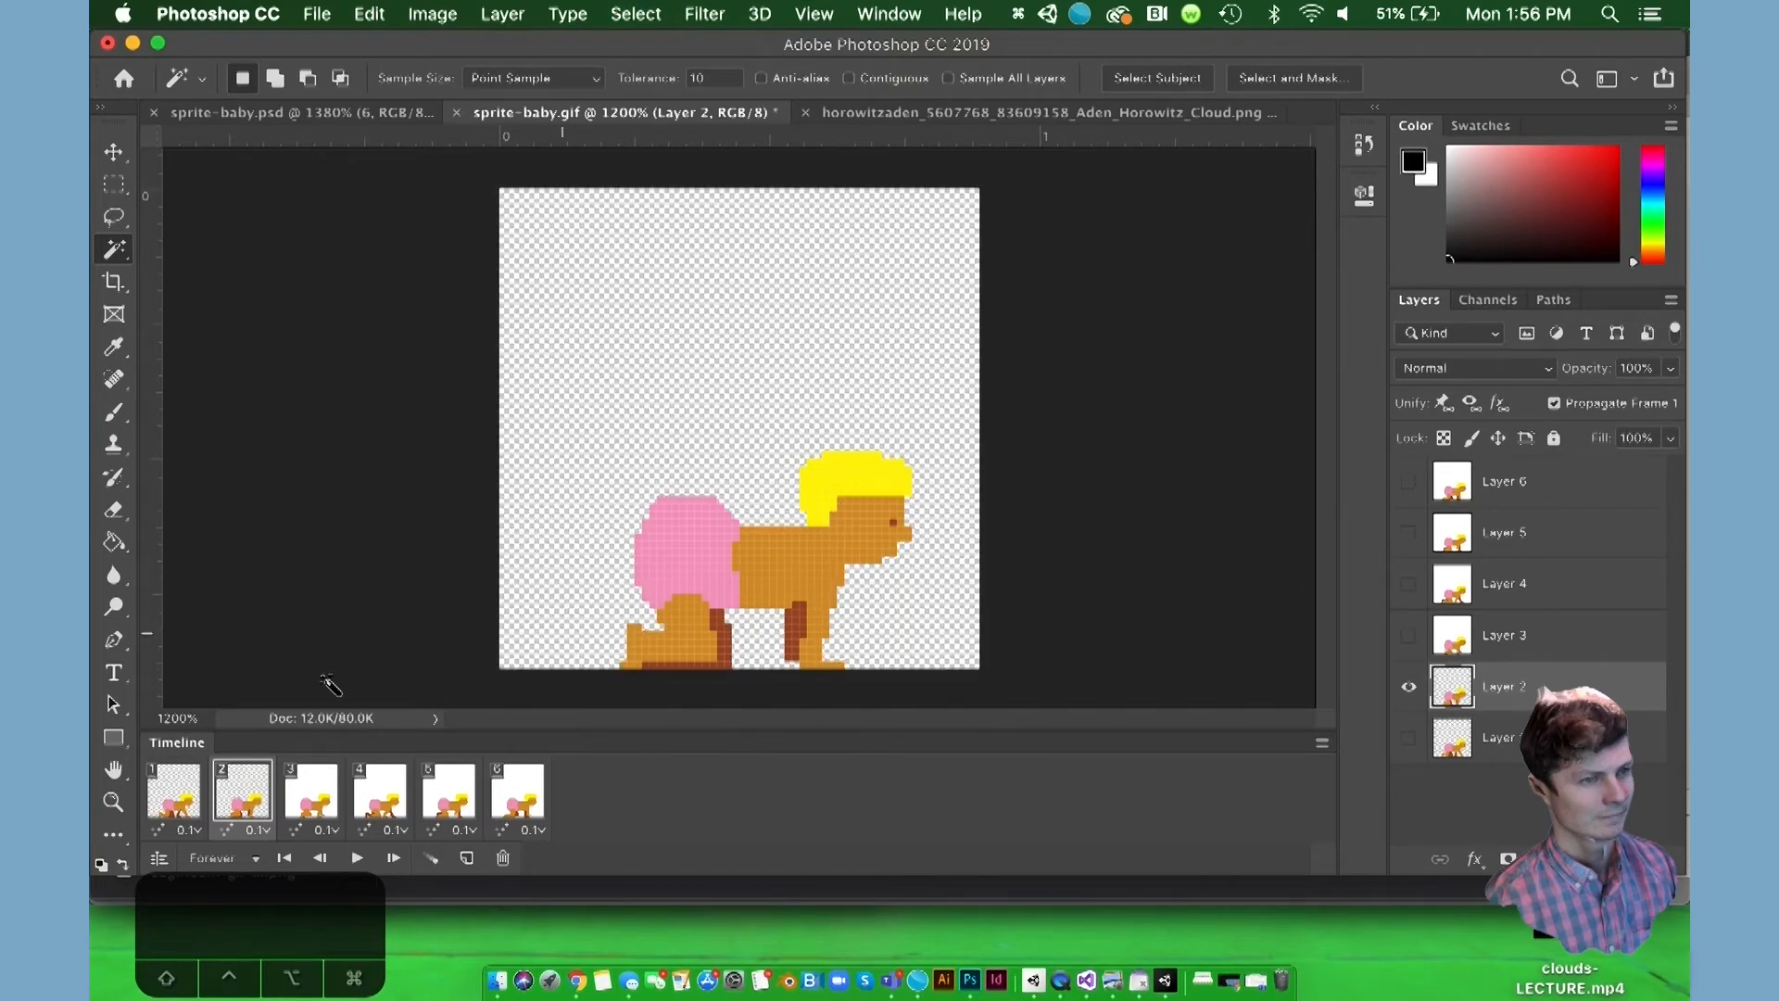
Step: On frame 3, remove the white background around the baby on Layer 3 and deselect
click(308, 792)
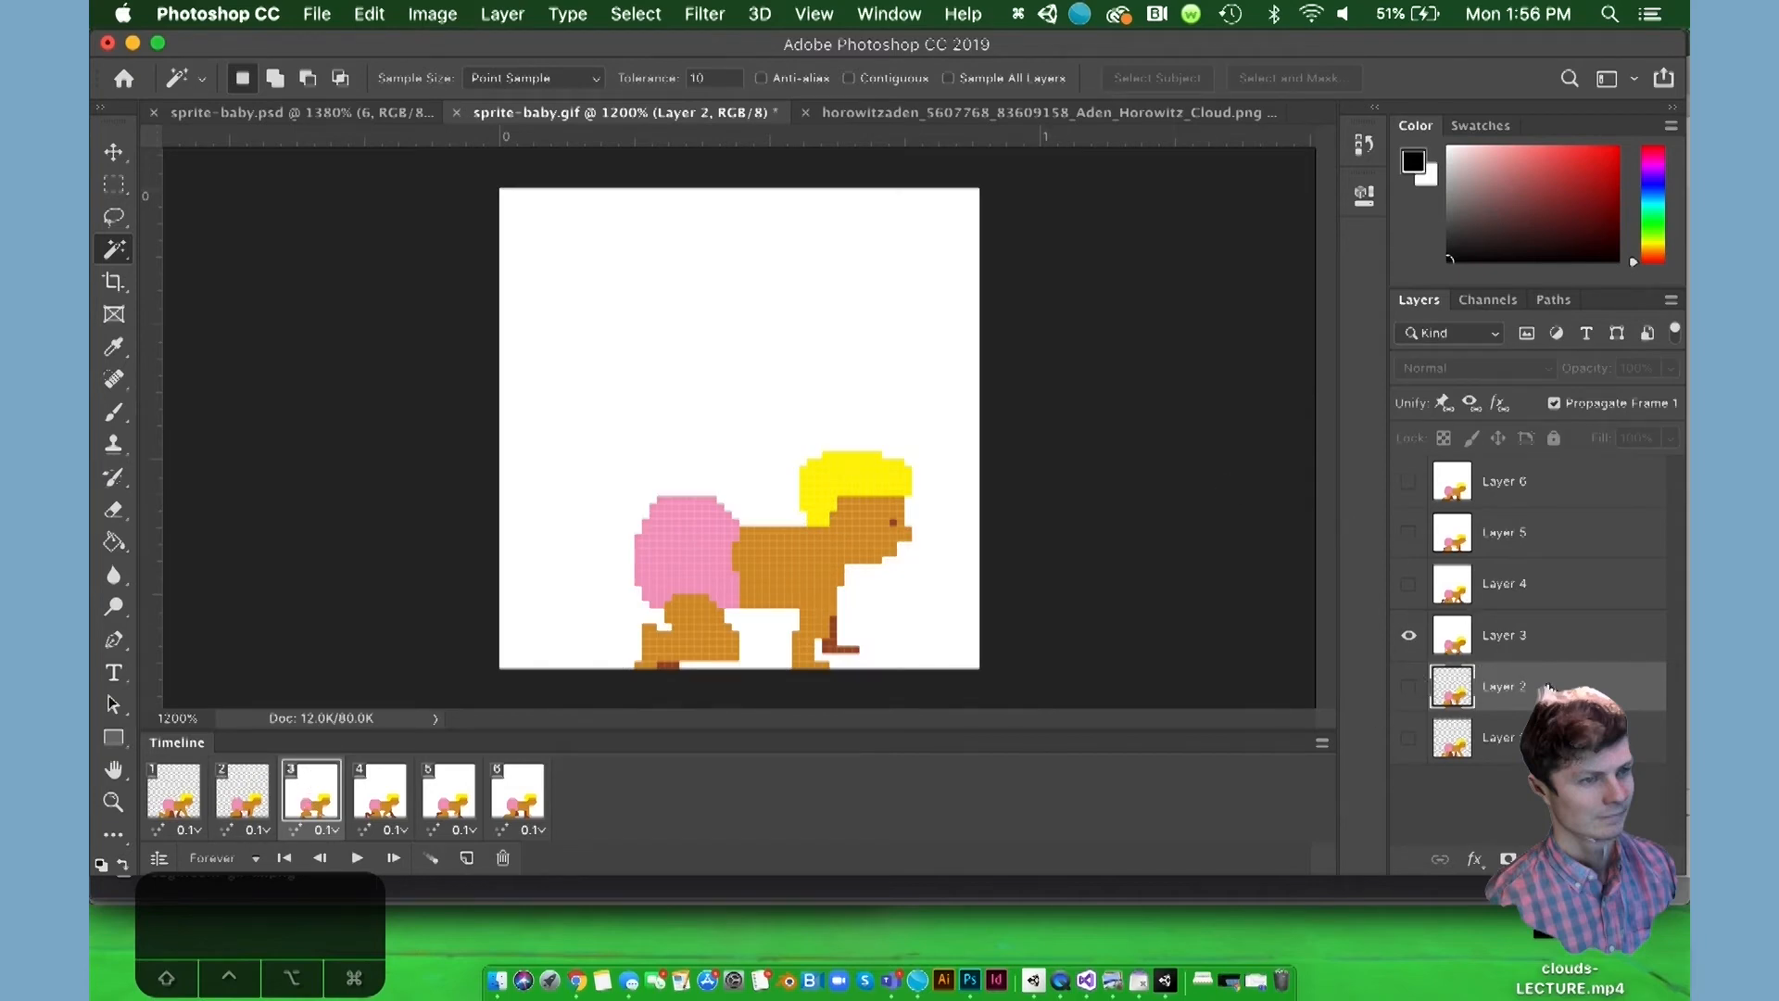
click(1569, 648)
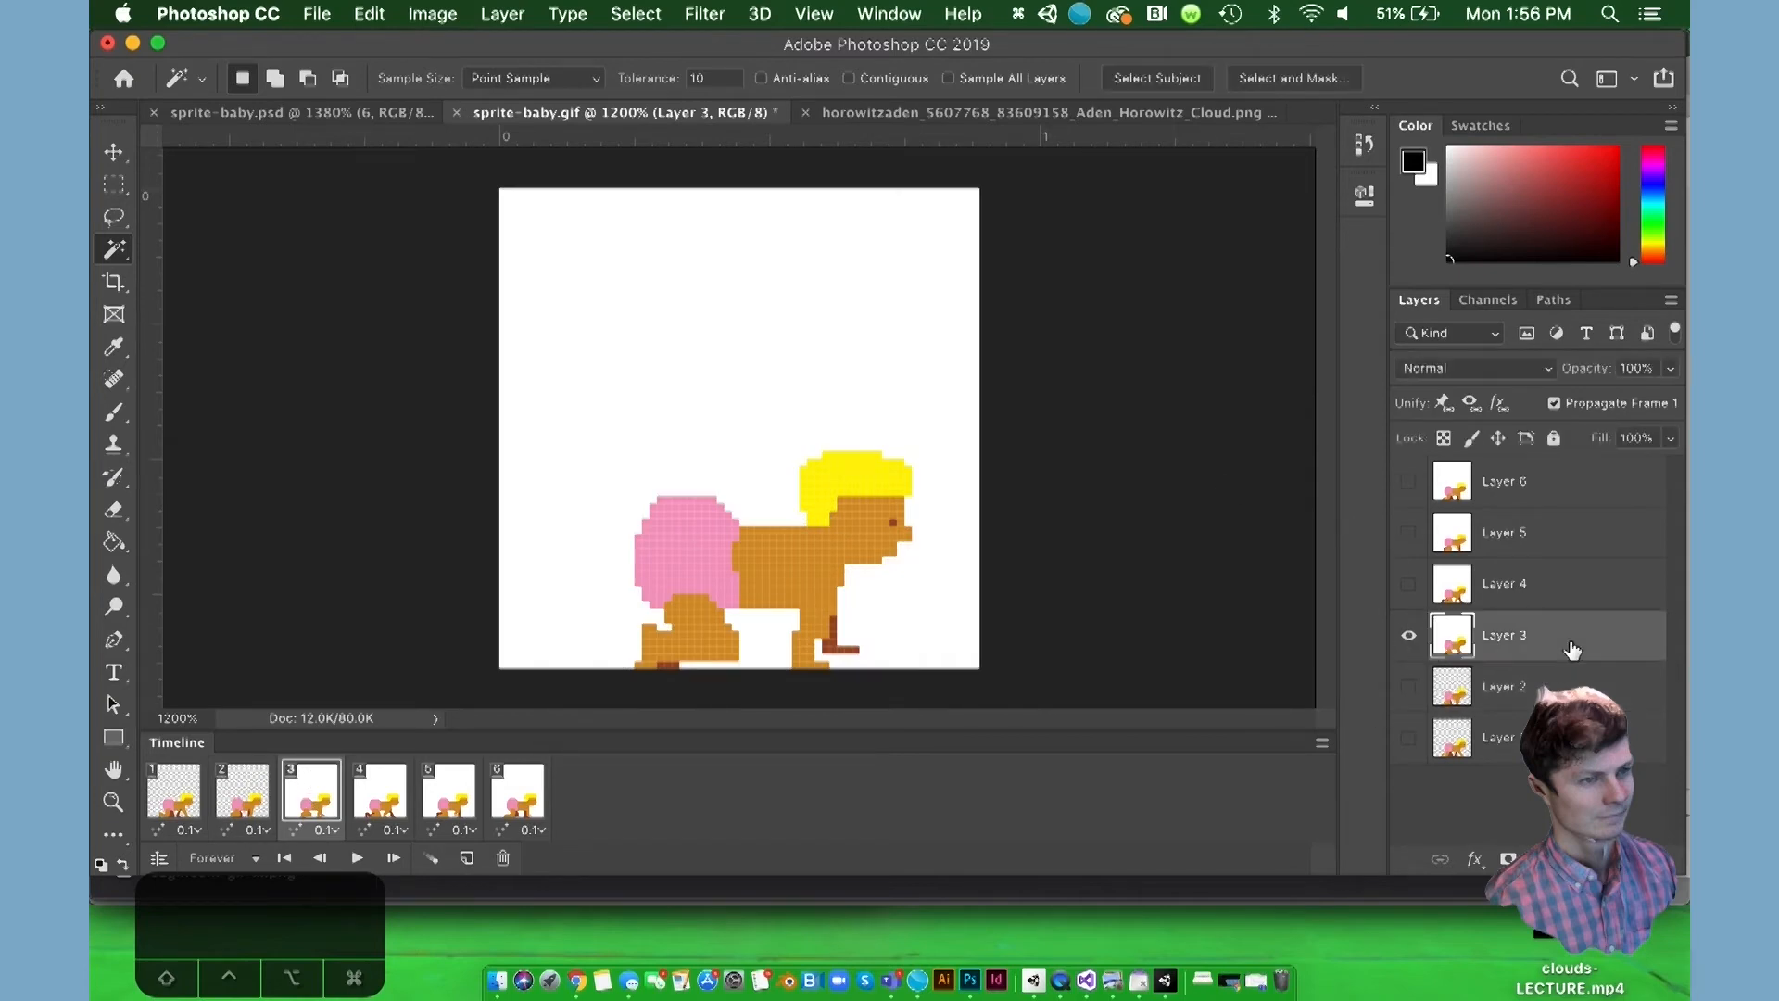
click(782, 308)
key(BackSpace)
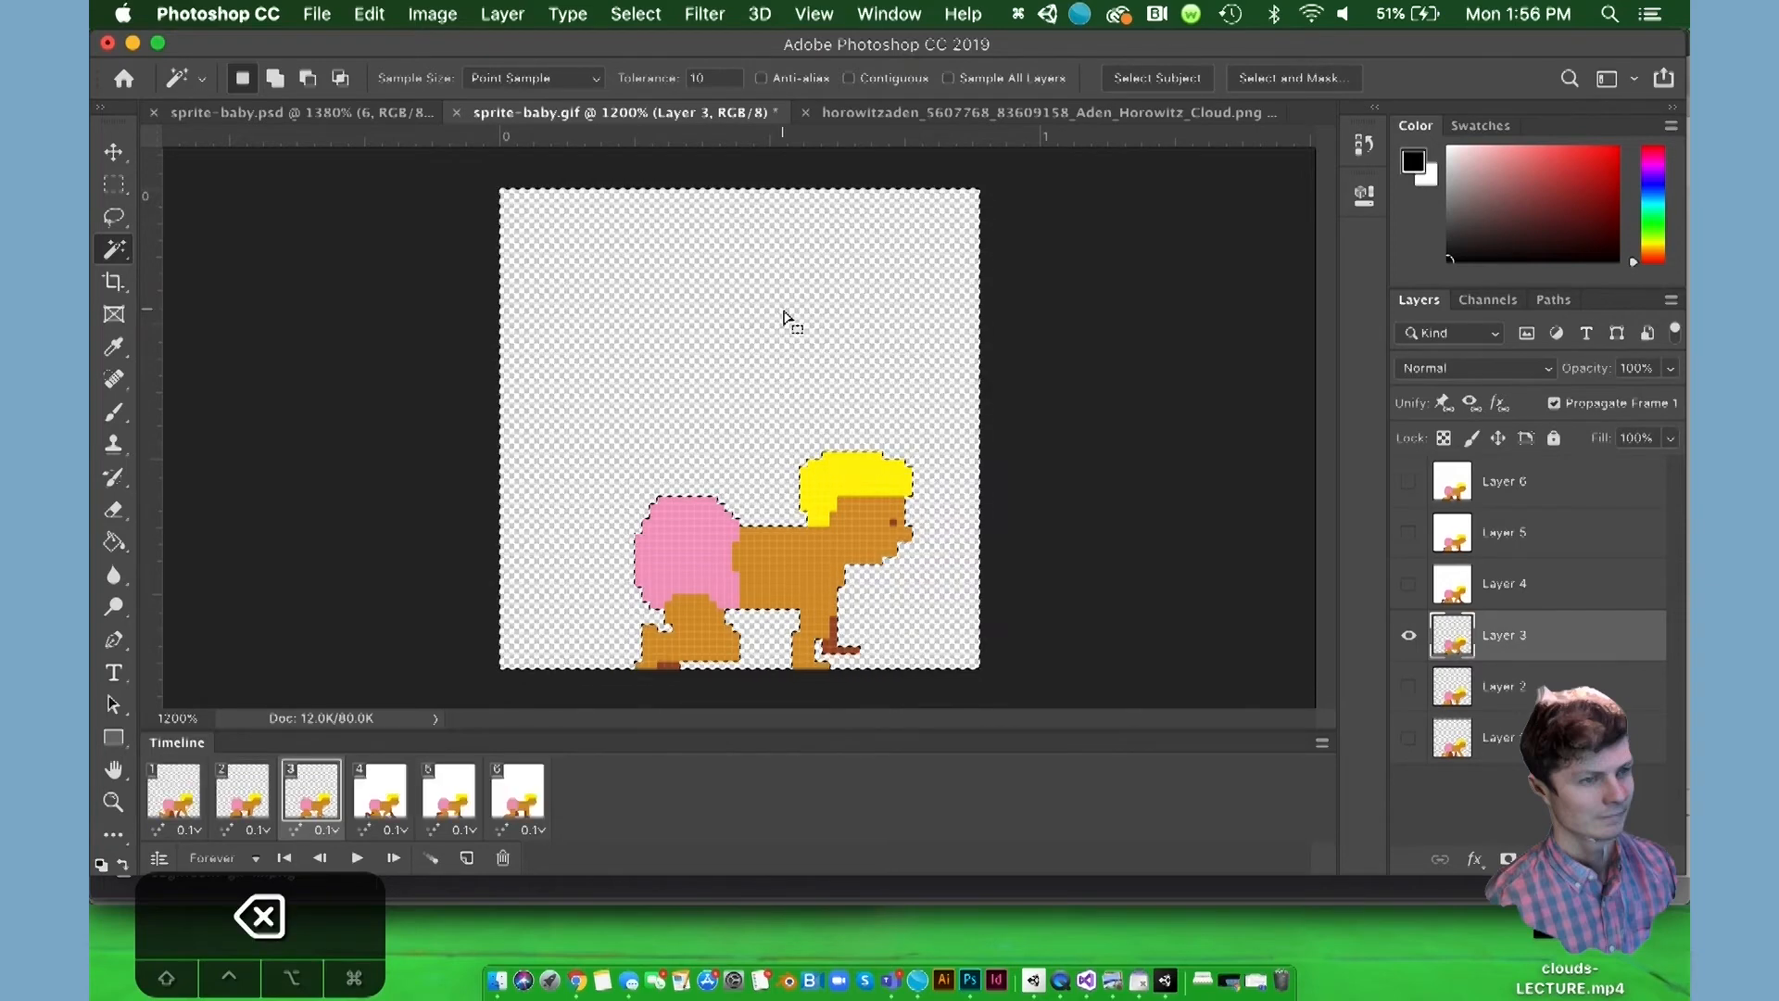
key(super+d)
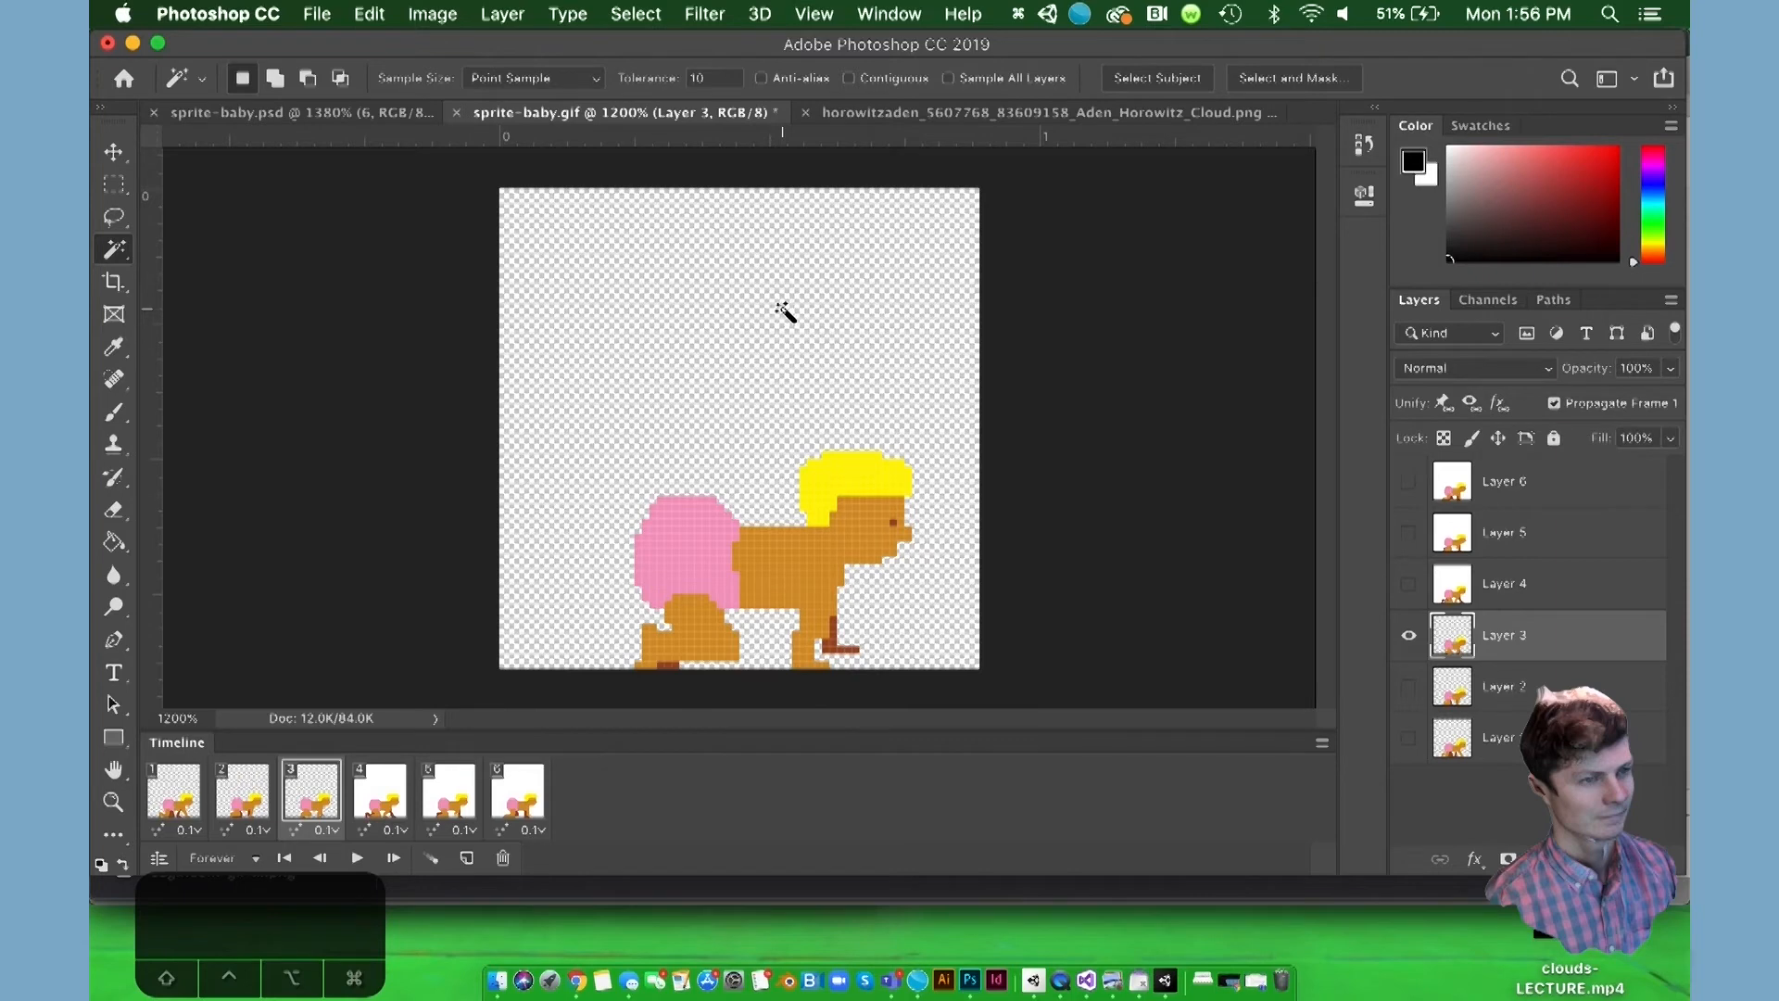
Step: On frame 4, erase the white area surrounding the baby on Layer 4 and clear the selection
click(378, 790)
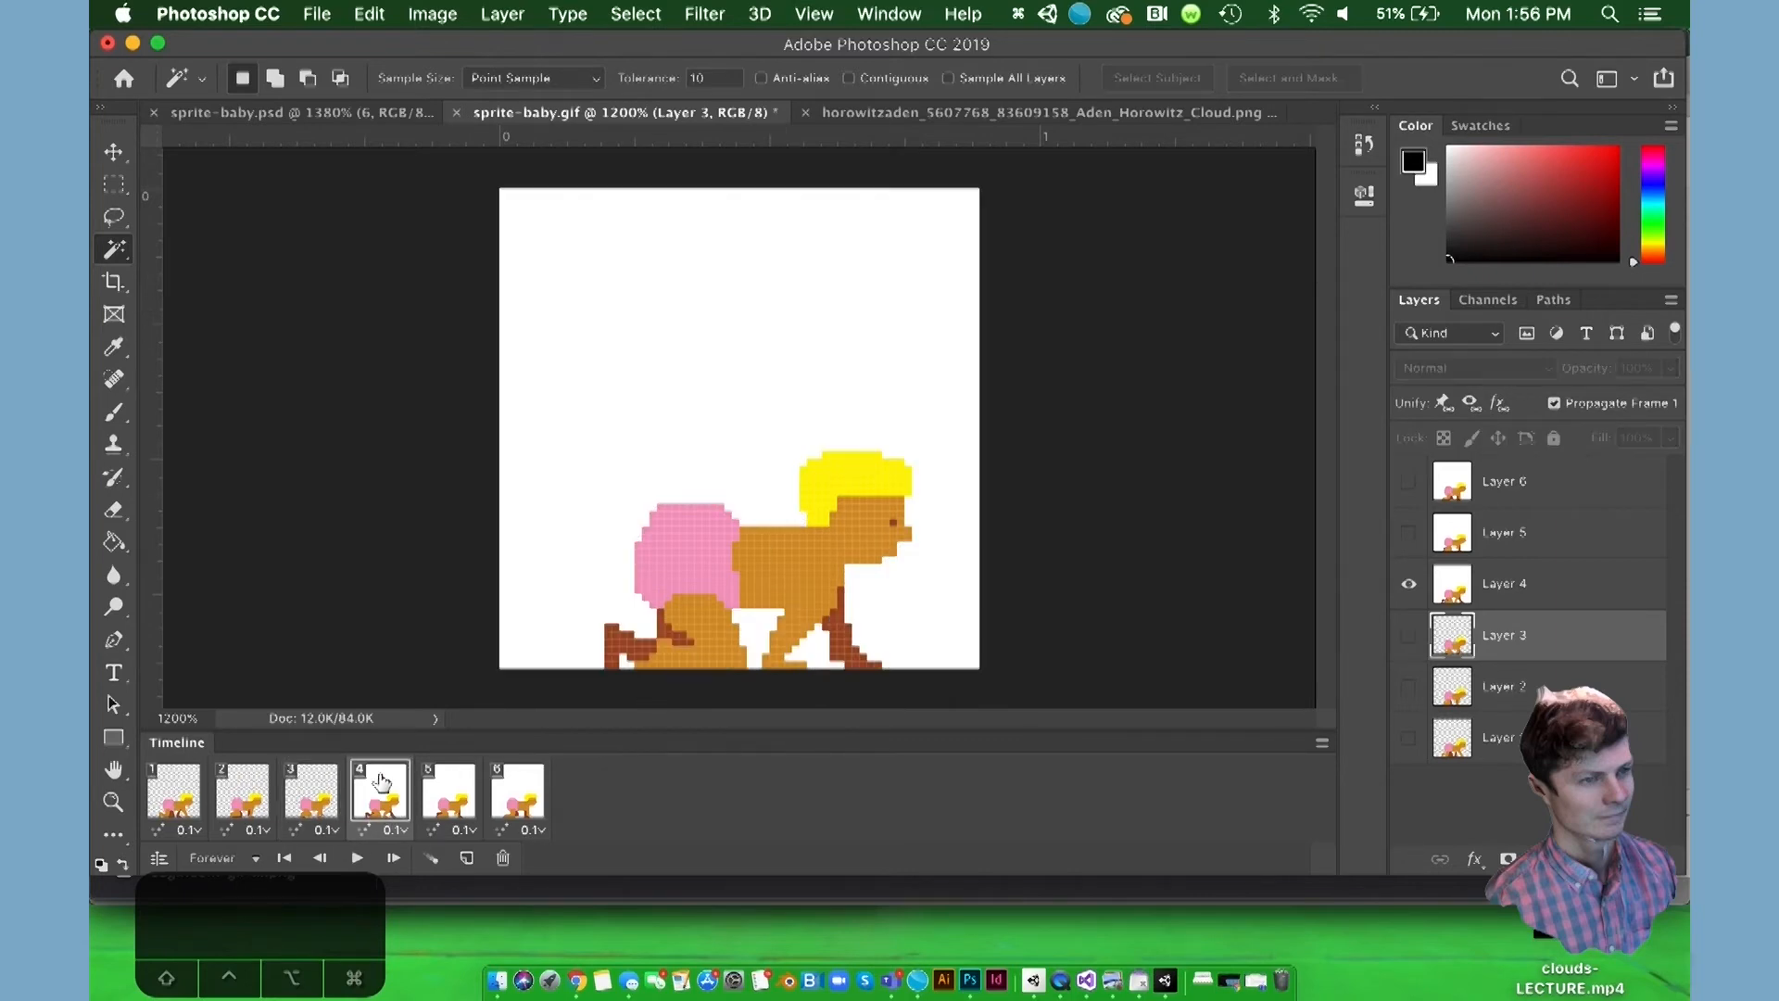
click(1571, 592)
click(728, 269)
key(BackSpace)
key(super+d)
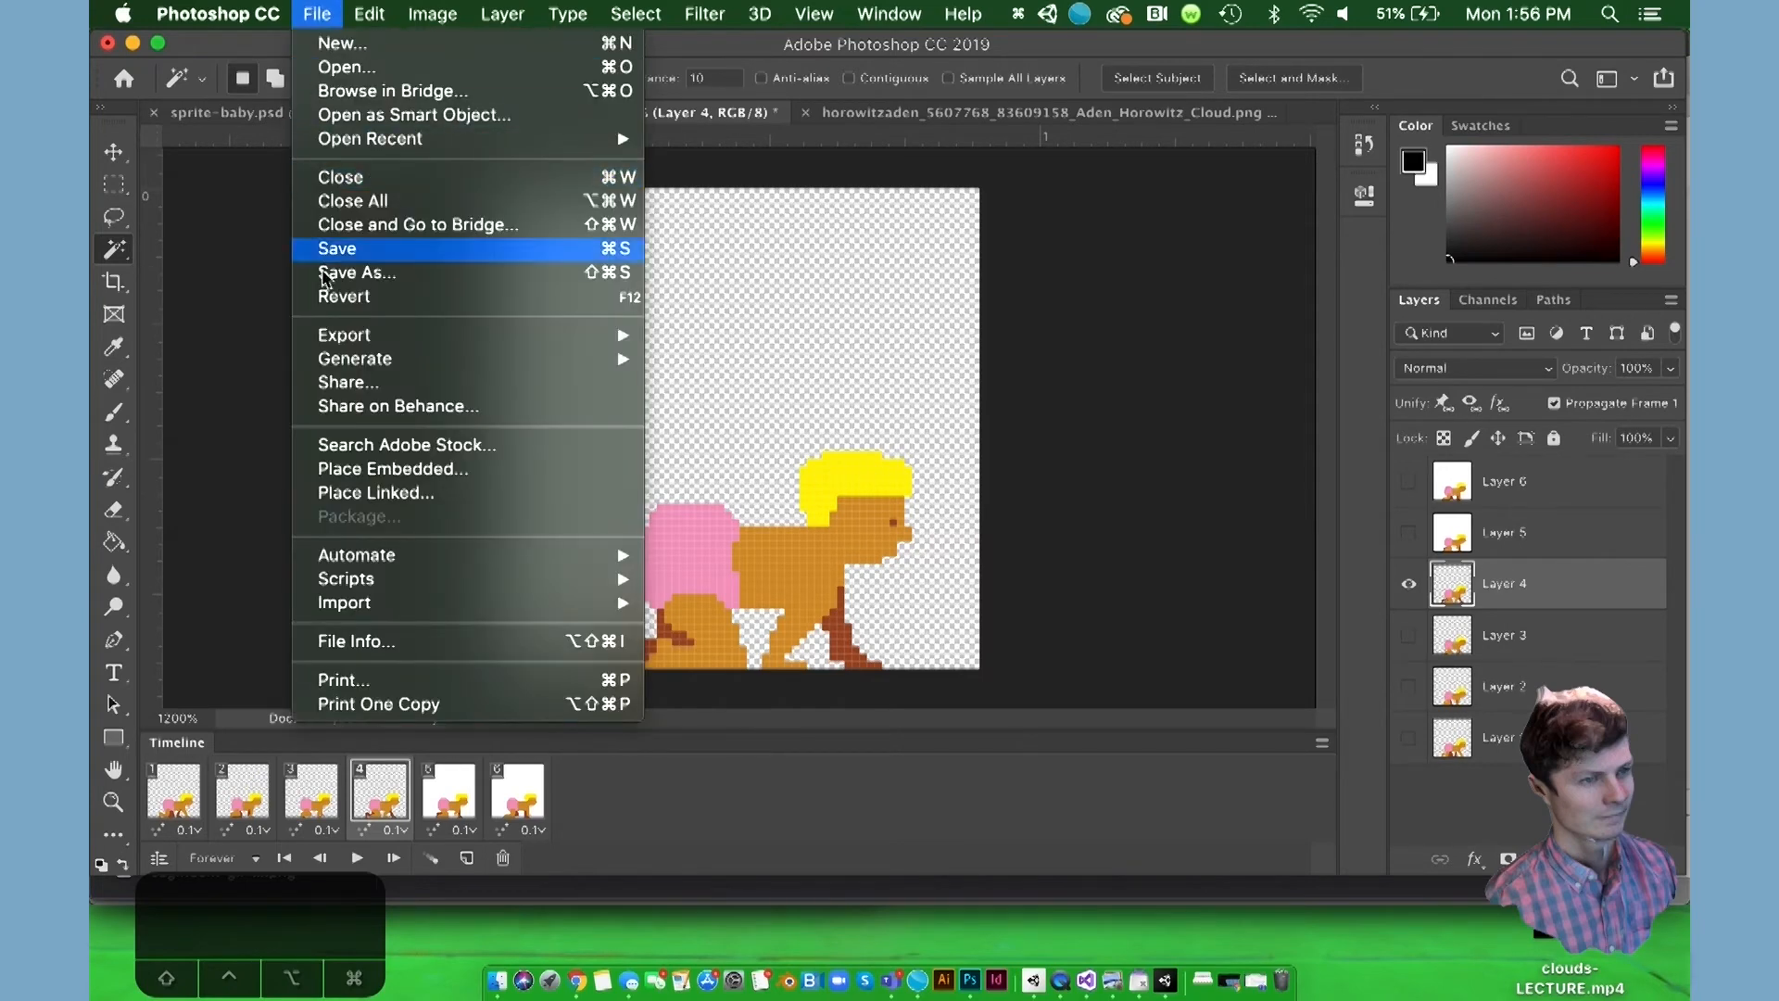
Step: Review the Save for Web (Legacy) GIF settings, including transparency and image size, and close it without saving
mouse_move(330, 342)
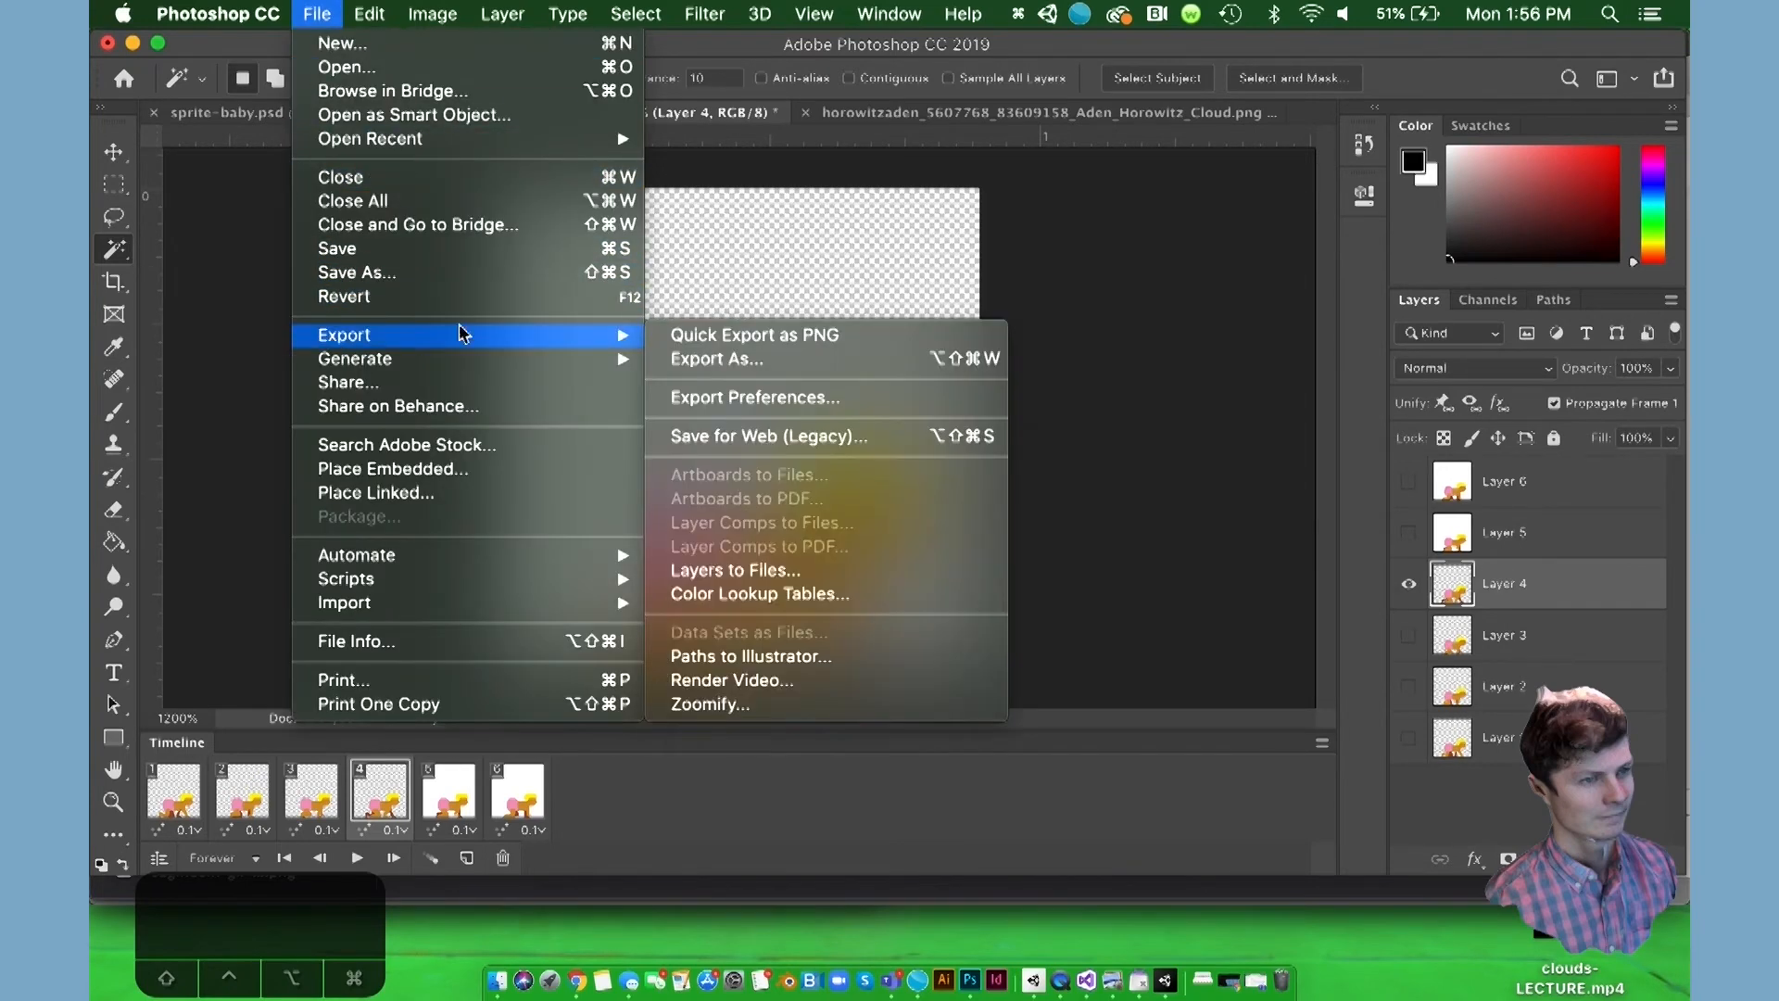
click(678, 435)
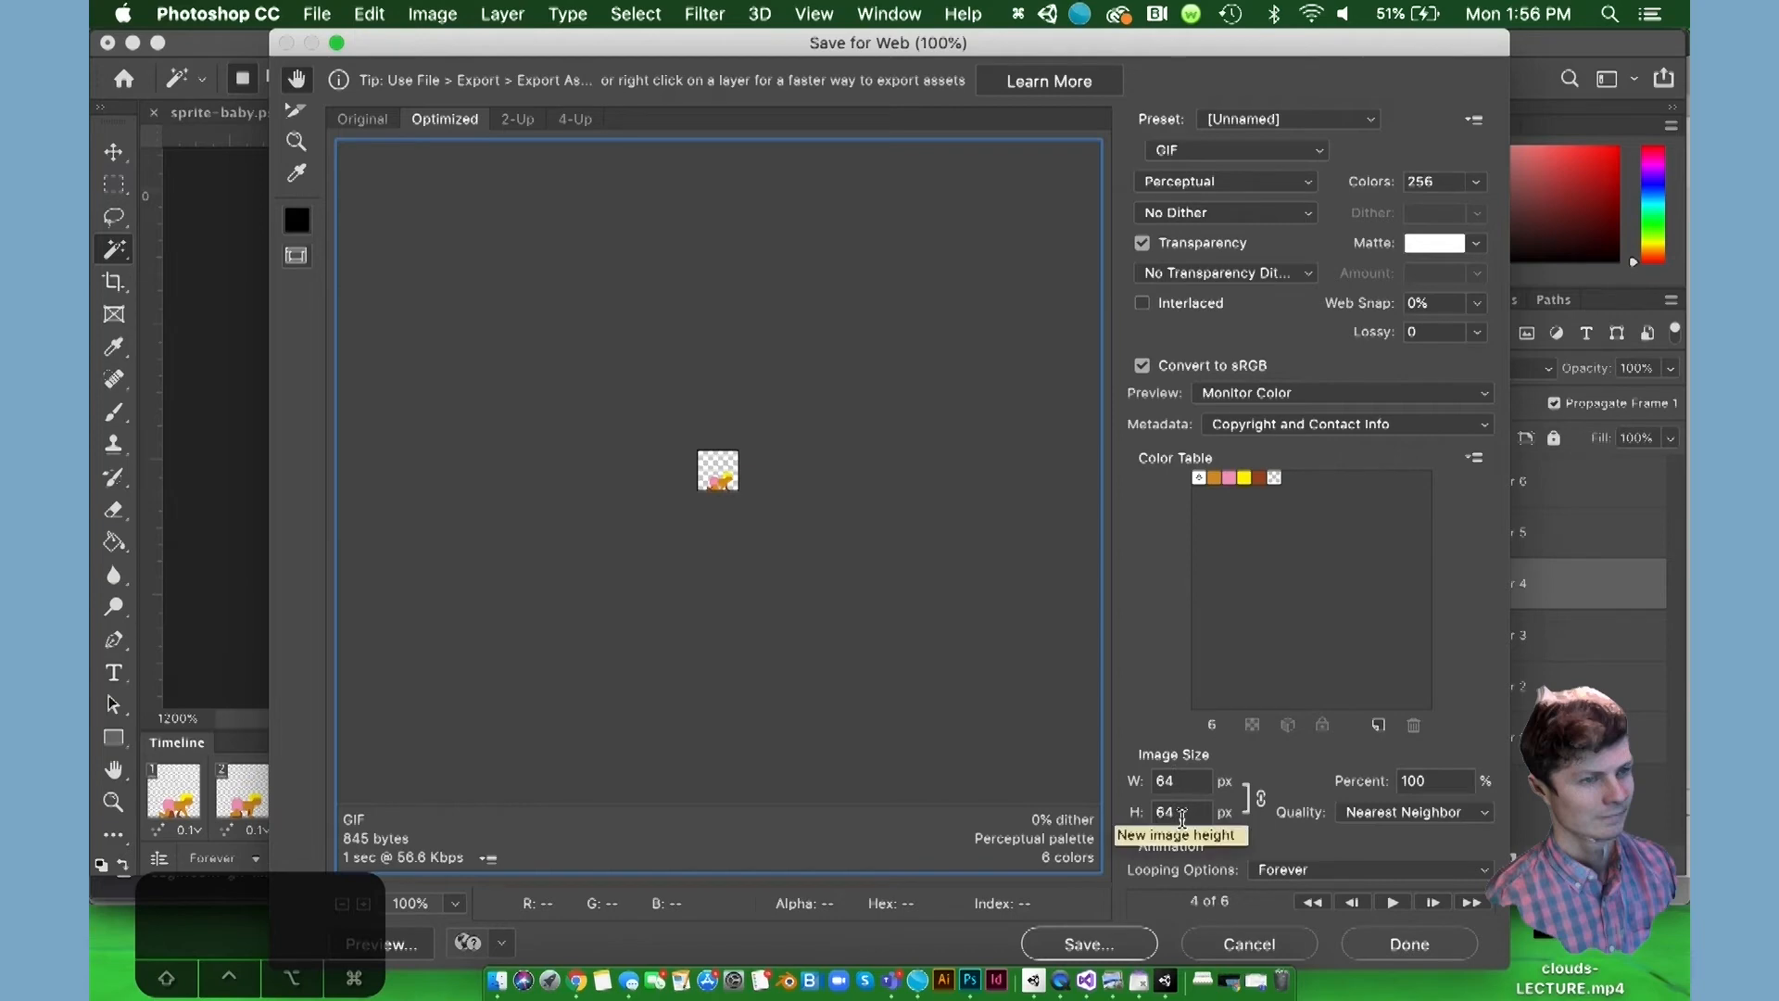
click(1227, 941)
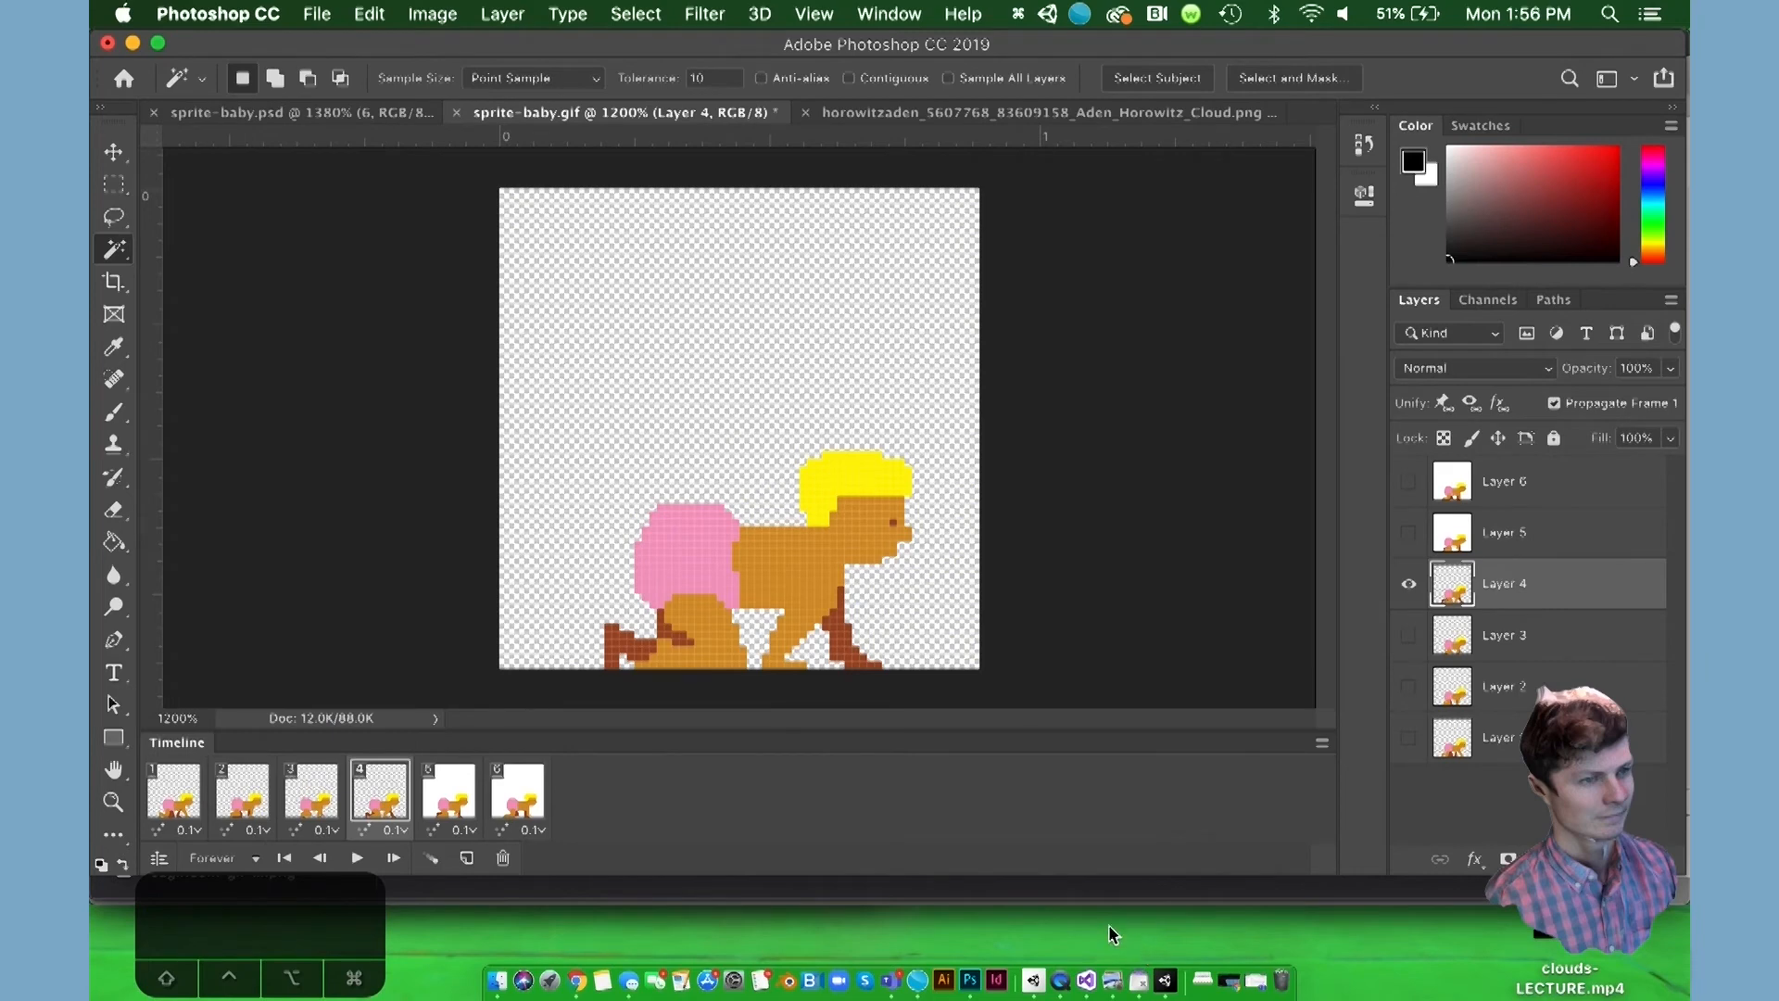
Step: Switch to Chrome and examine the tile alignment, margin and tile size settings of ezgif's GIF to Sprite Sheet converter
click(578, 980)
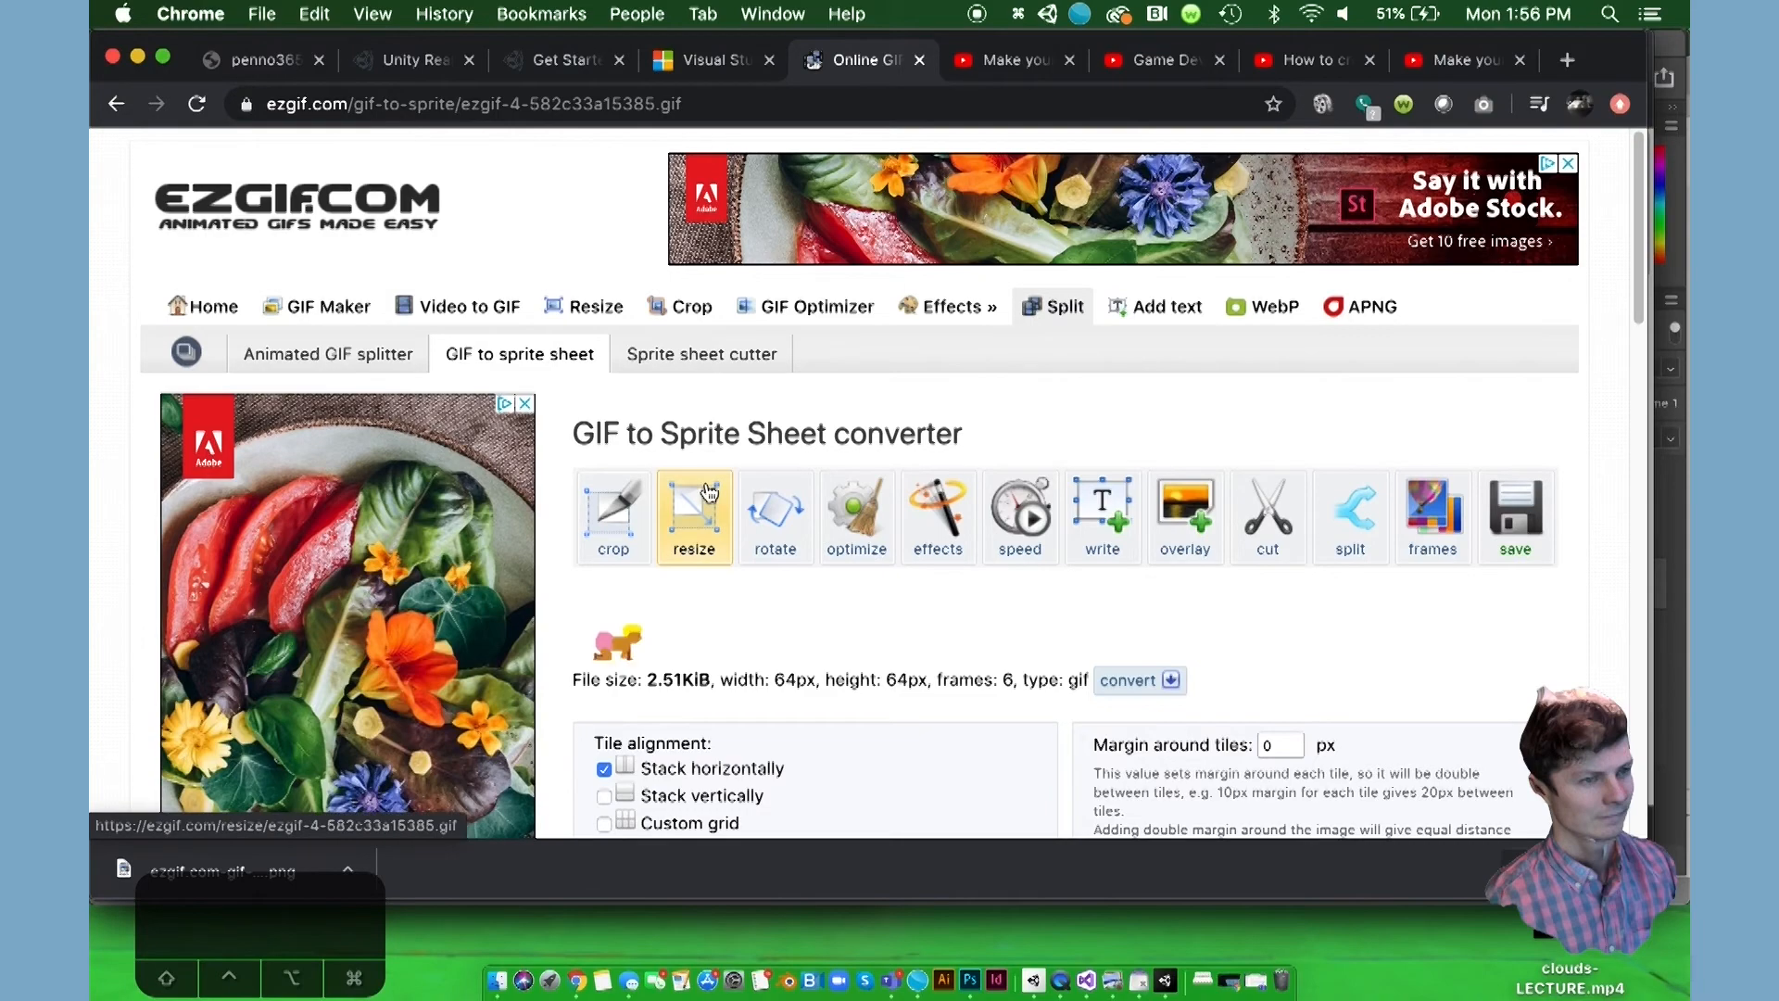
scroll(709, 492, down, 5)
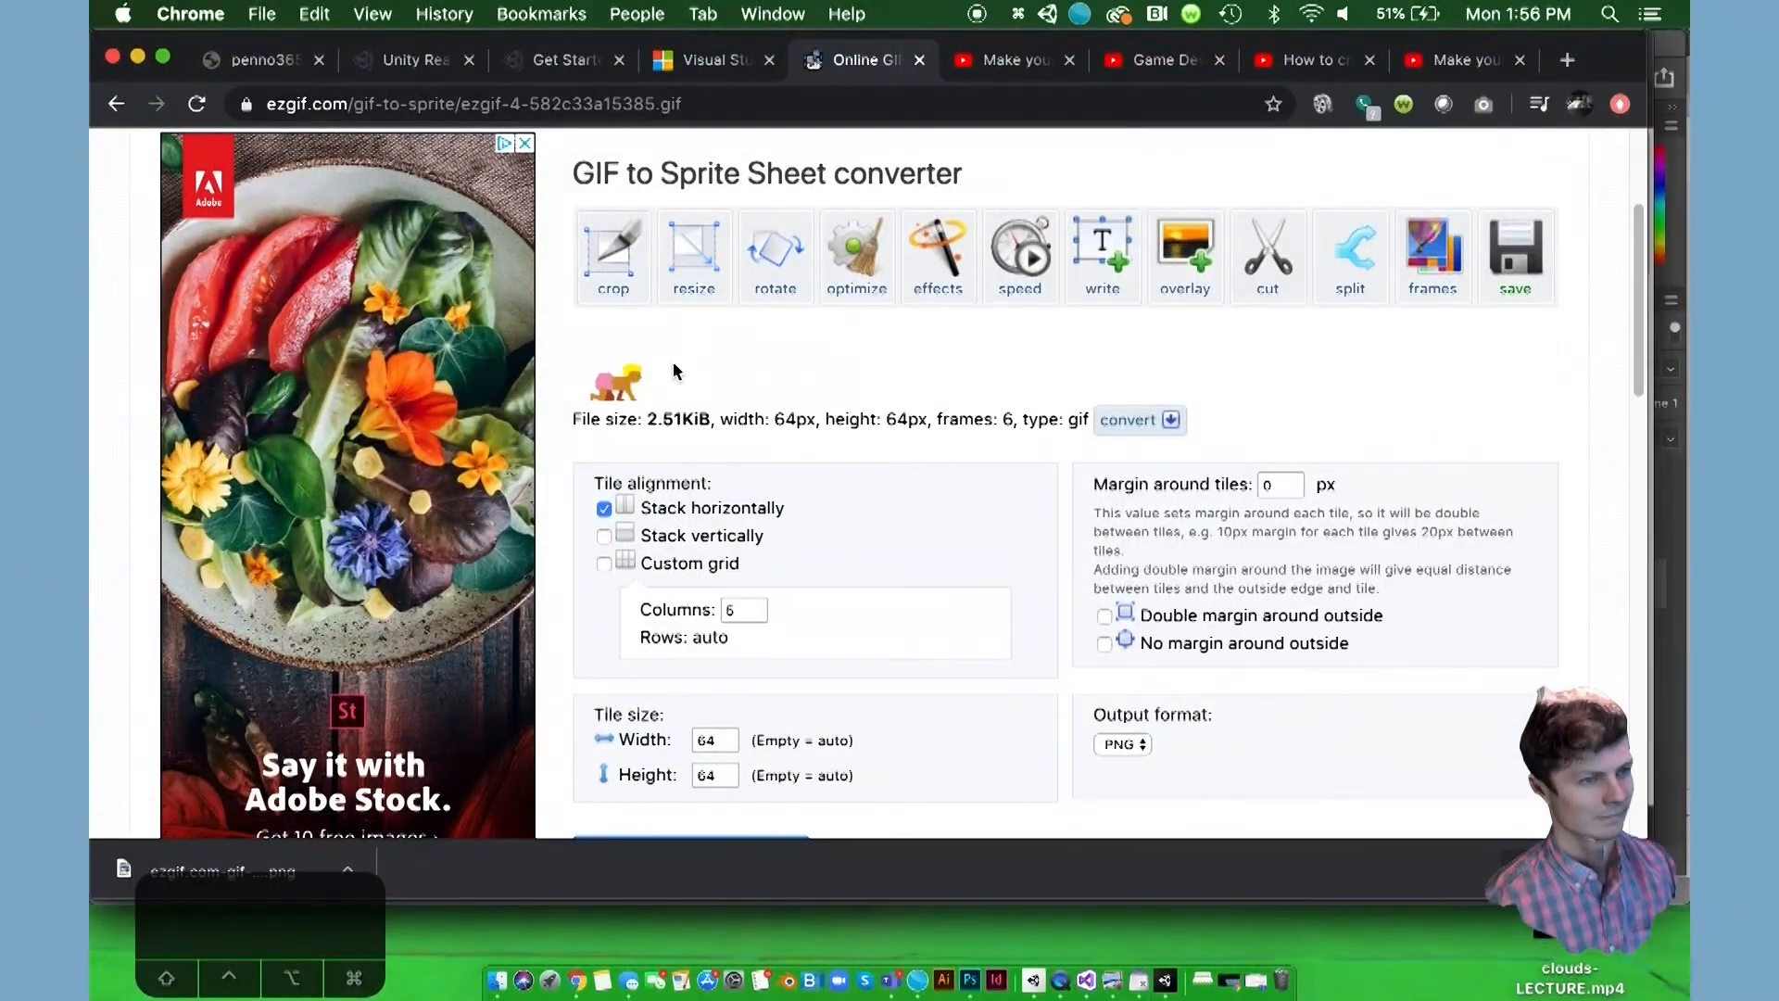
scroll(674, 370, up, 3)
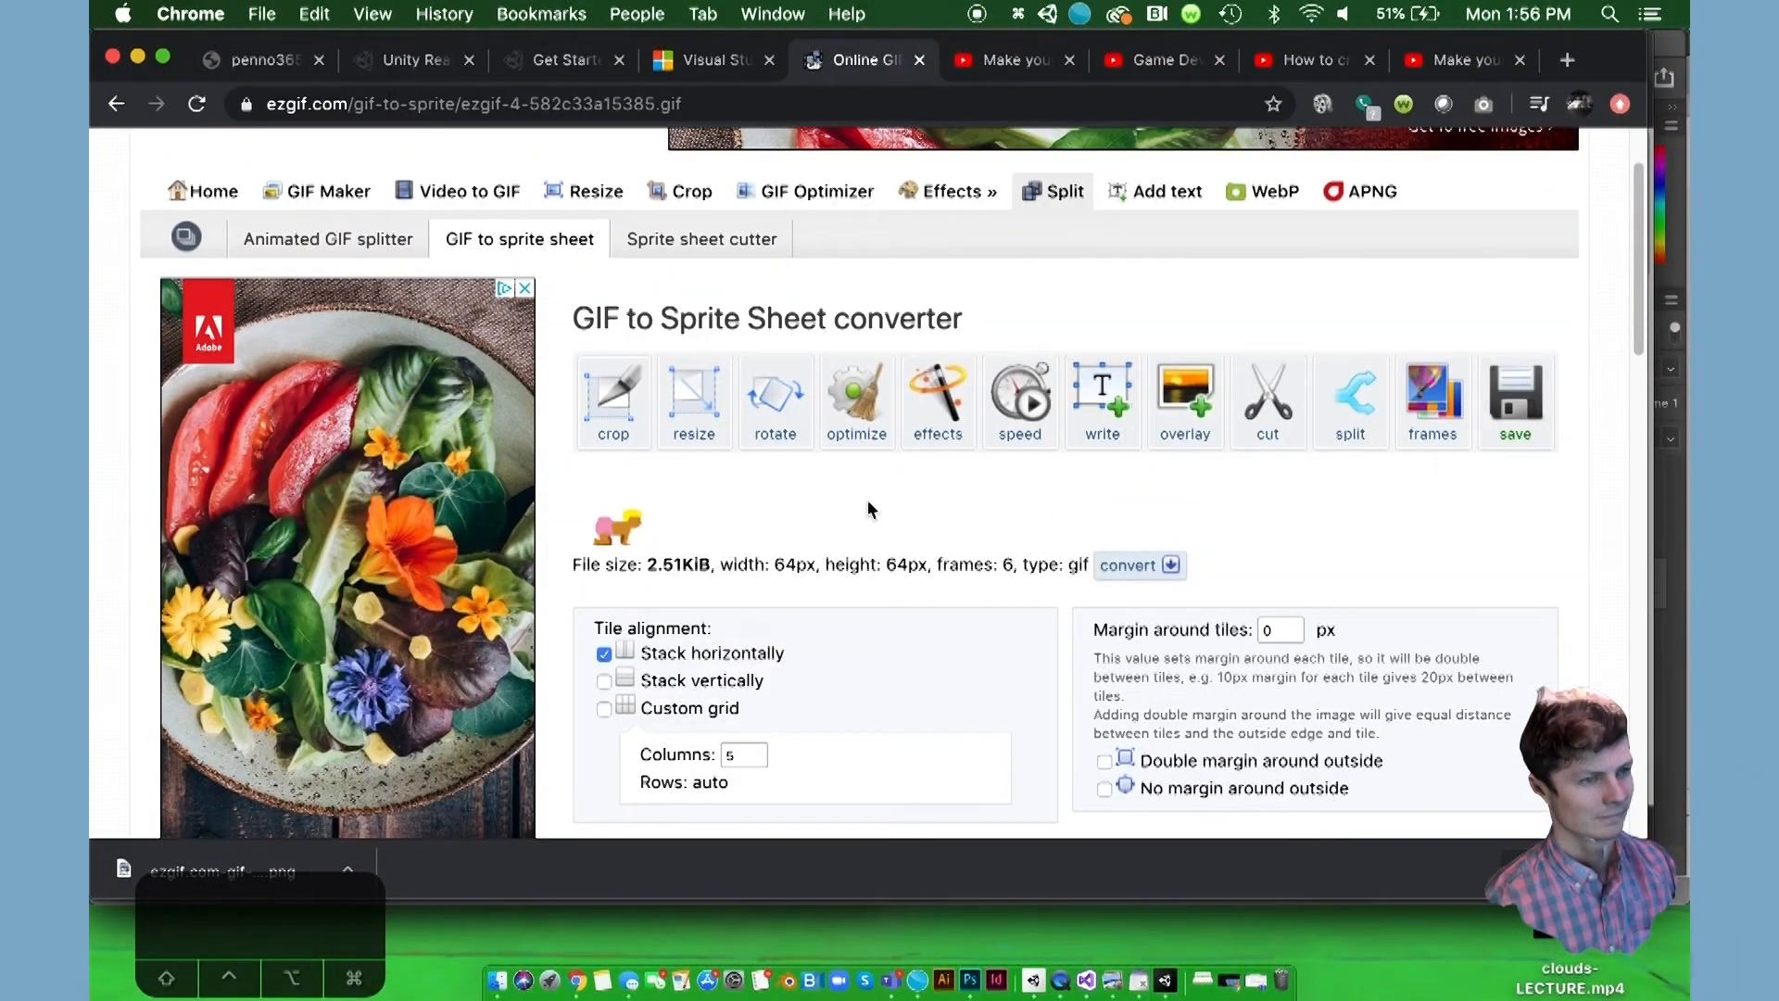
scroll(867, 501, down, 2)
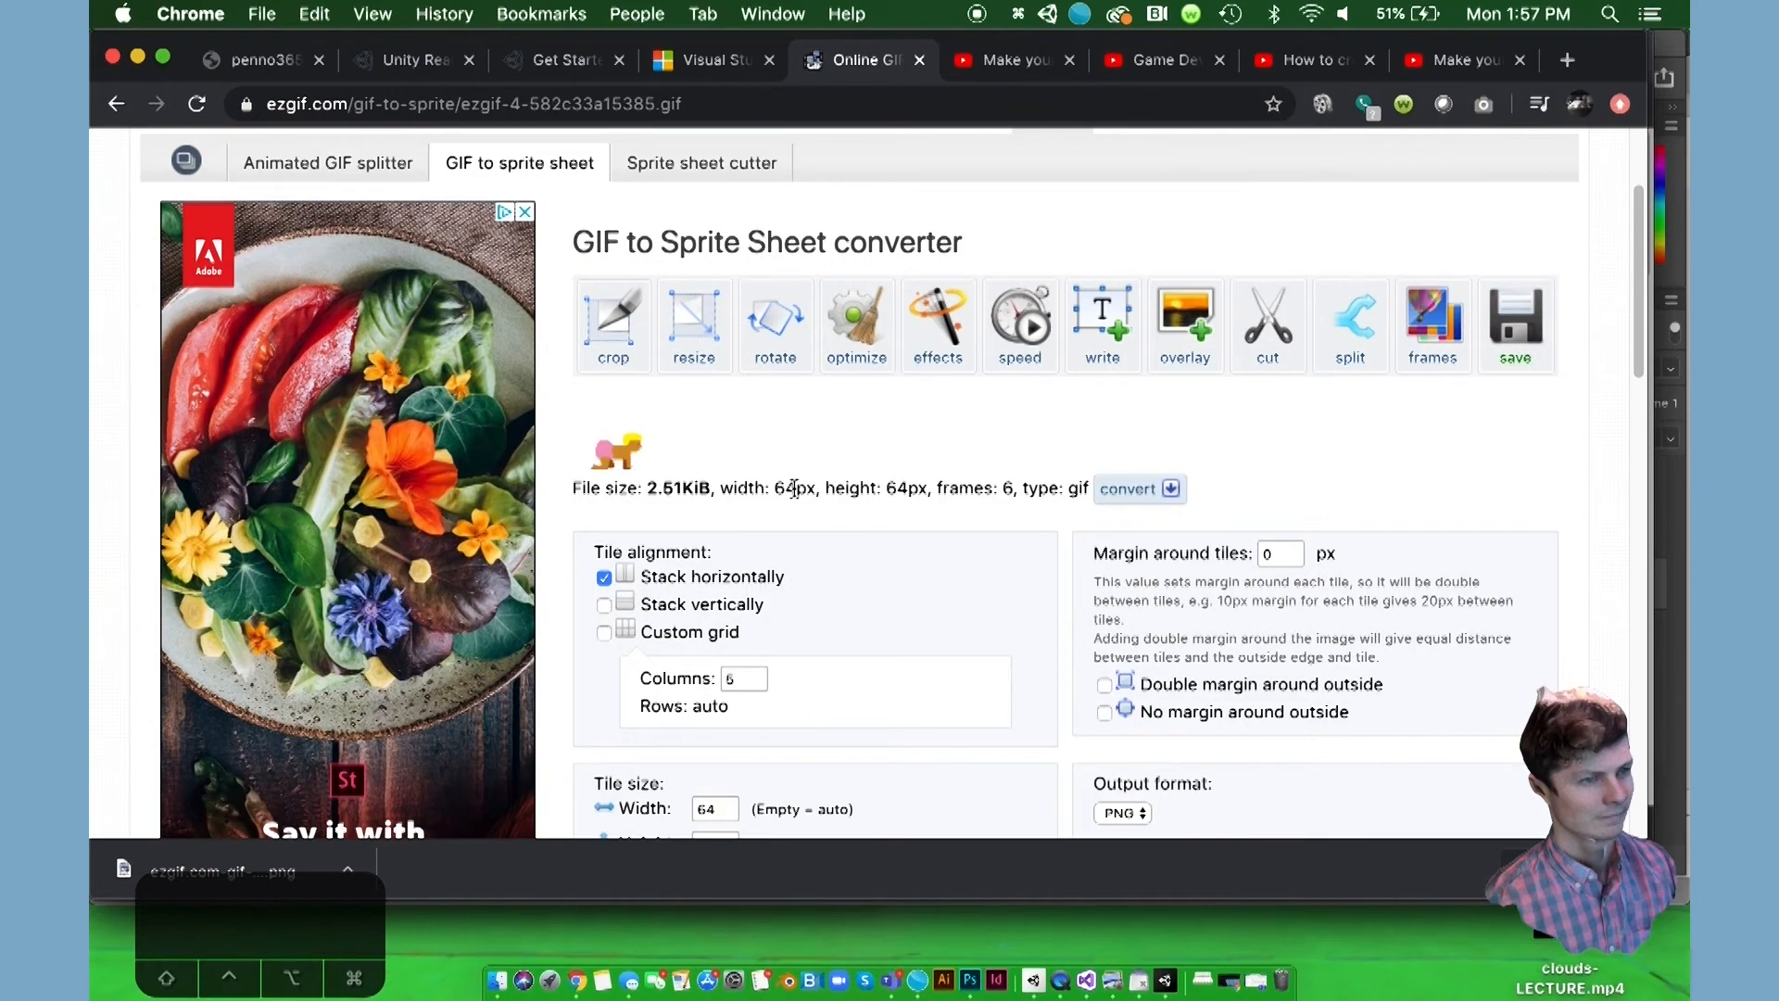
scroll(796, 491, down, 2)
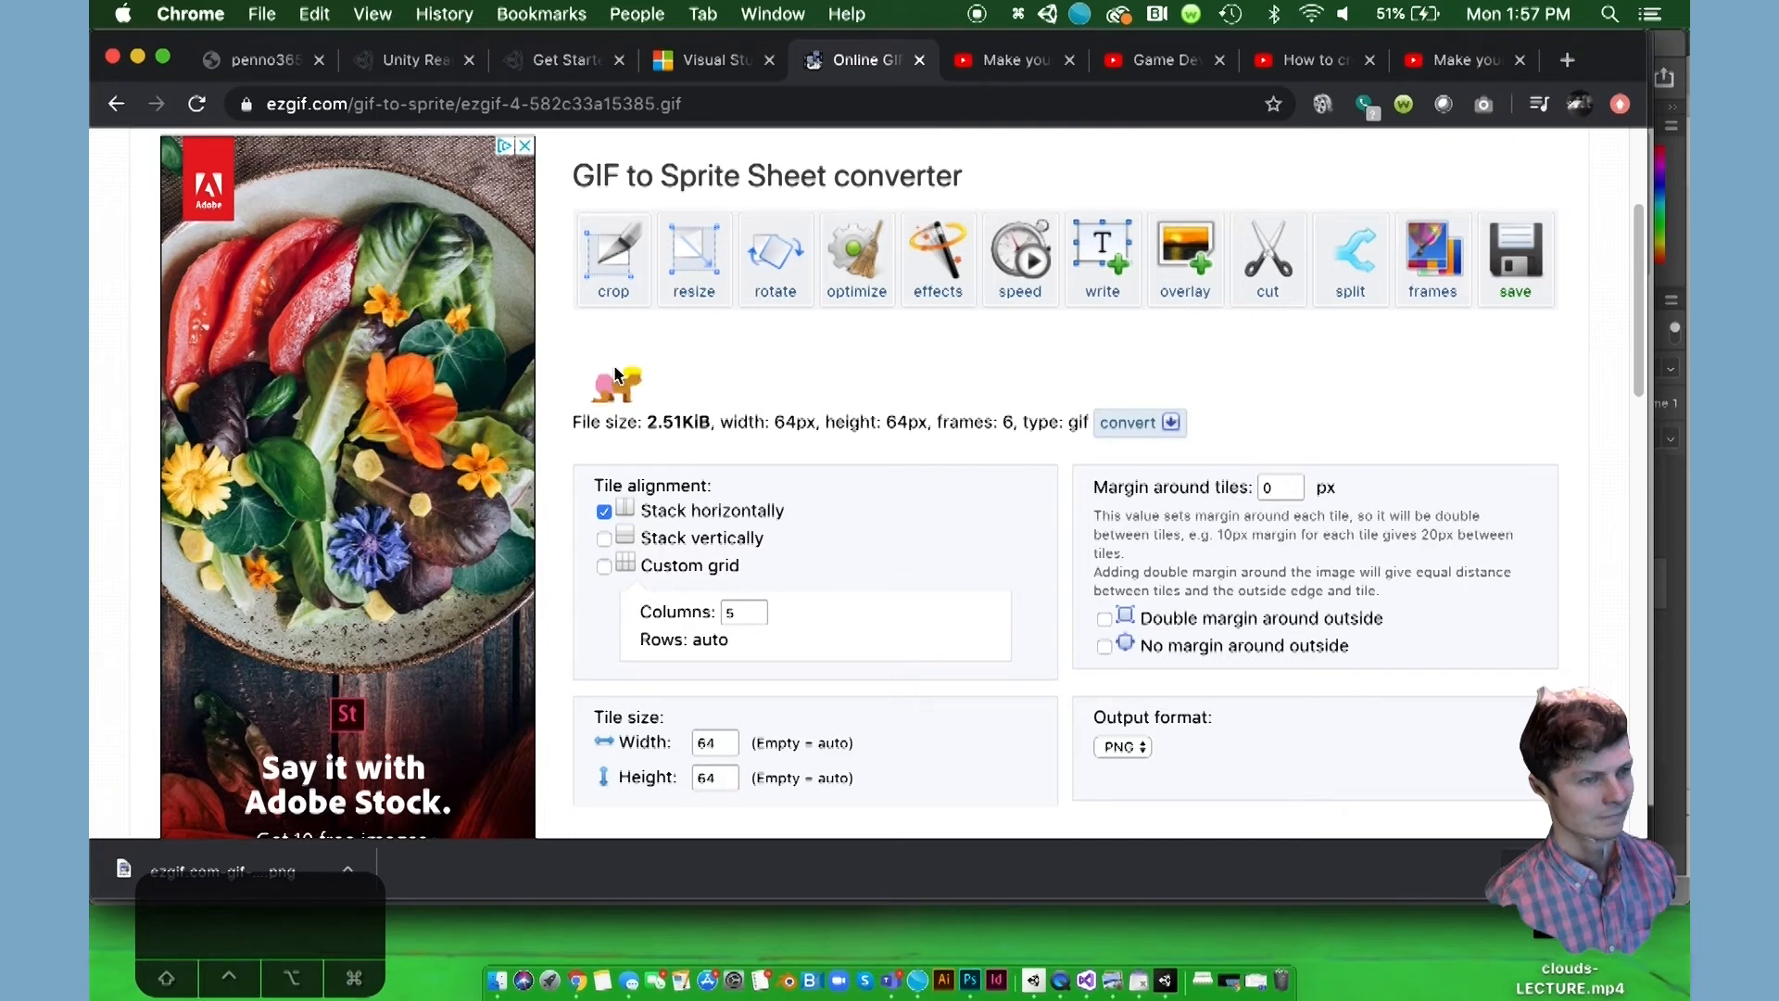
scroll(615, 368, down, 1)
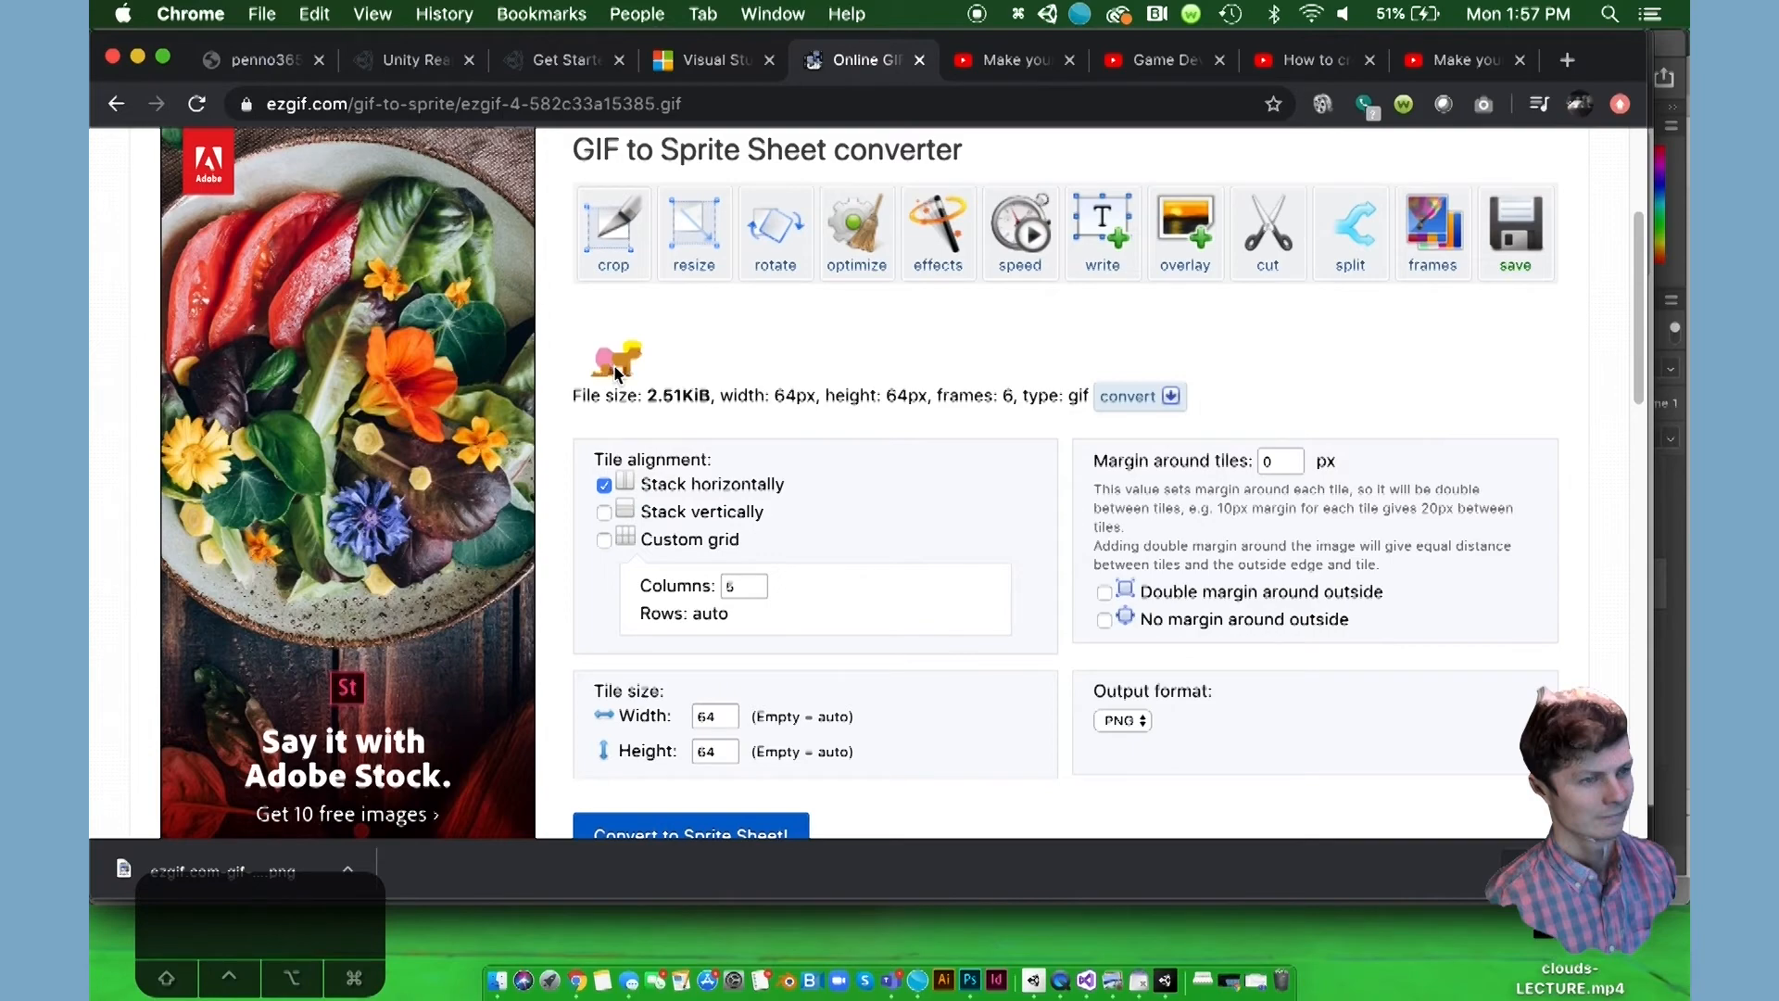
scroll(614, 371, up, 2)
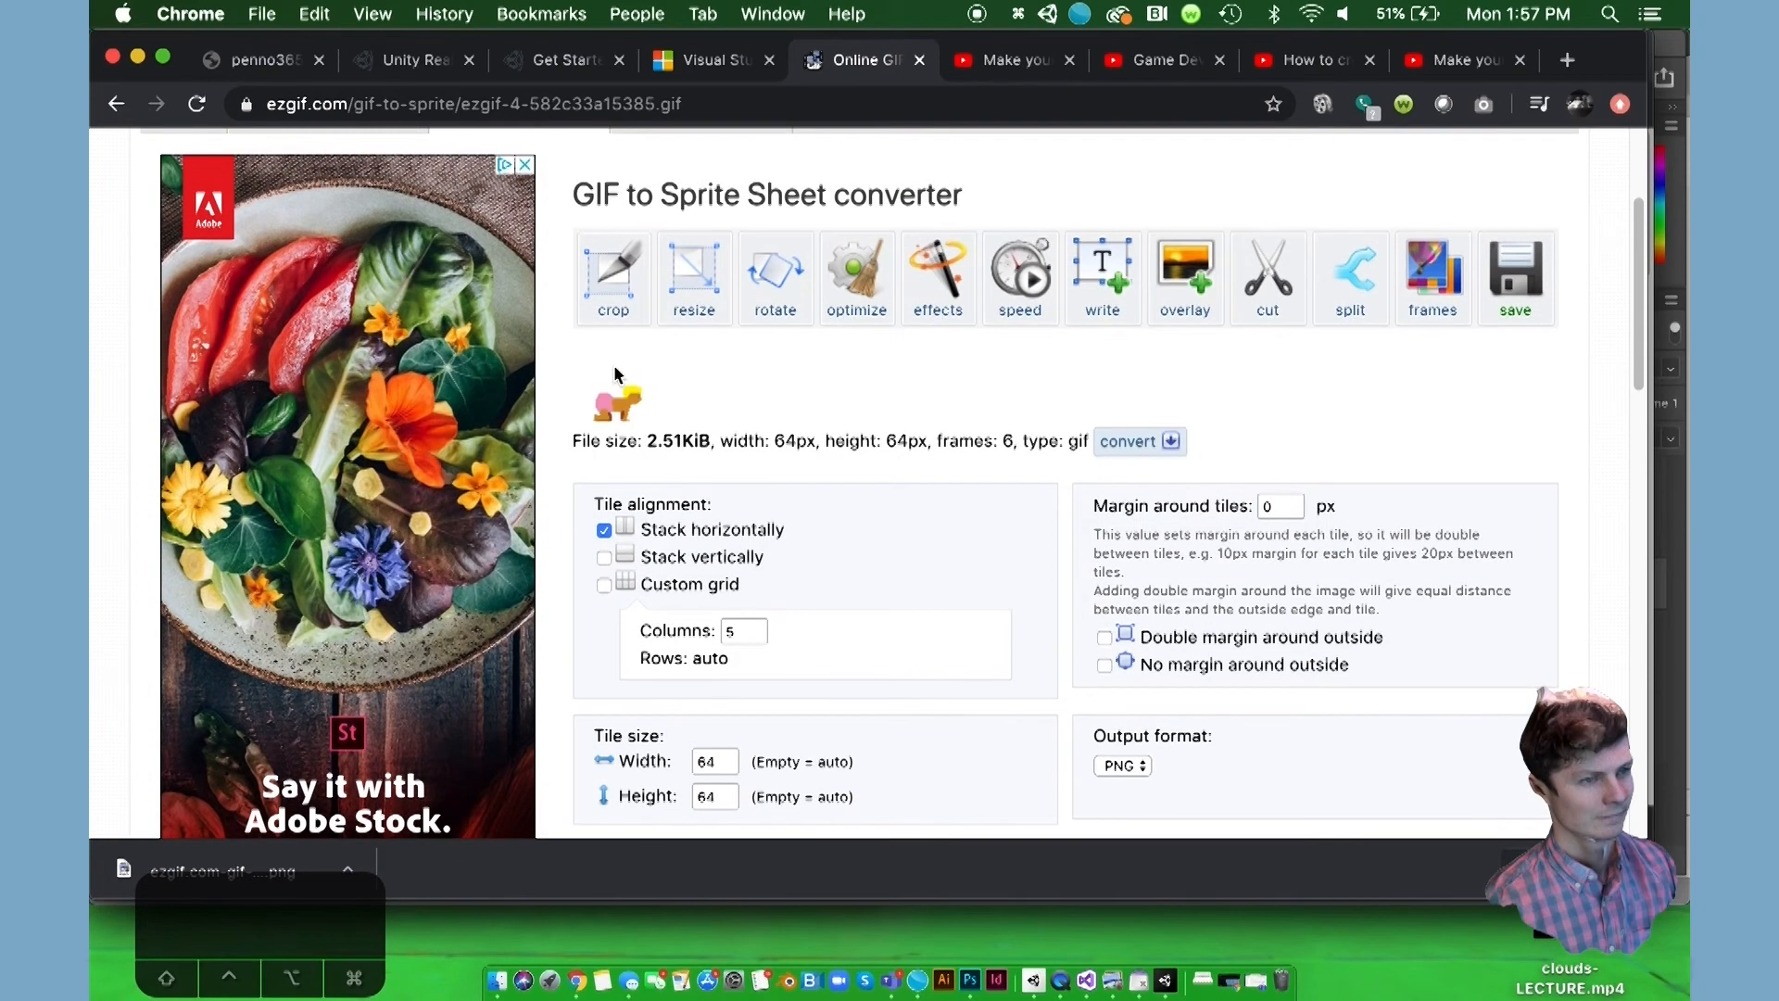
scroll(615, 373, down, 2)
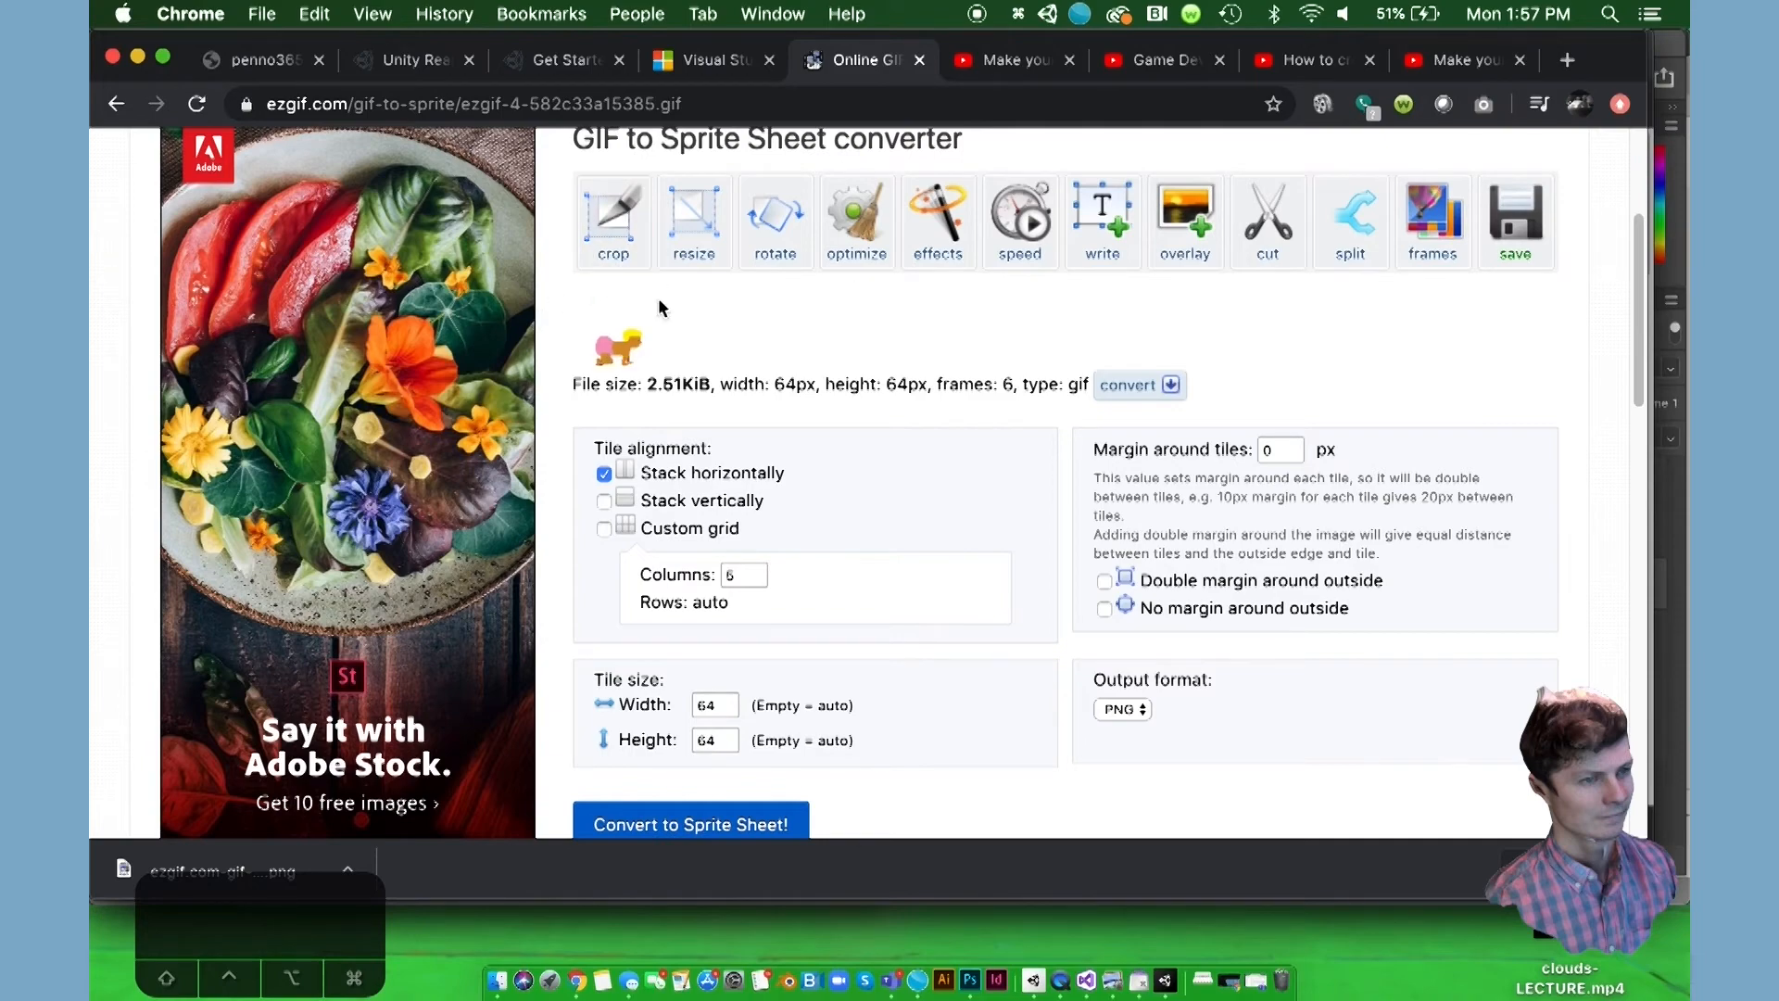
scroll(660, 302, up, 2)
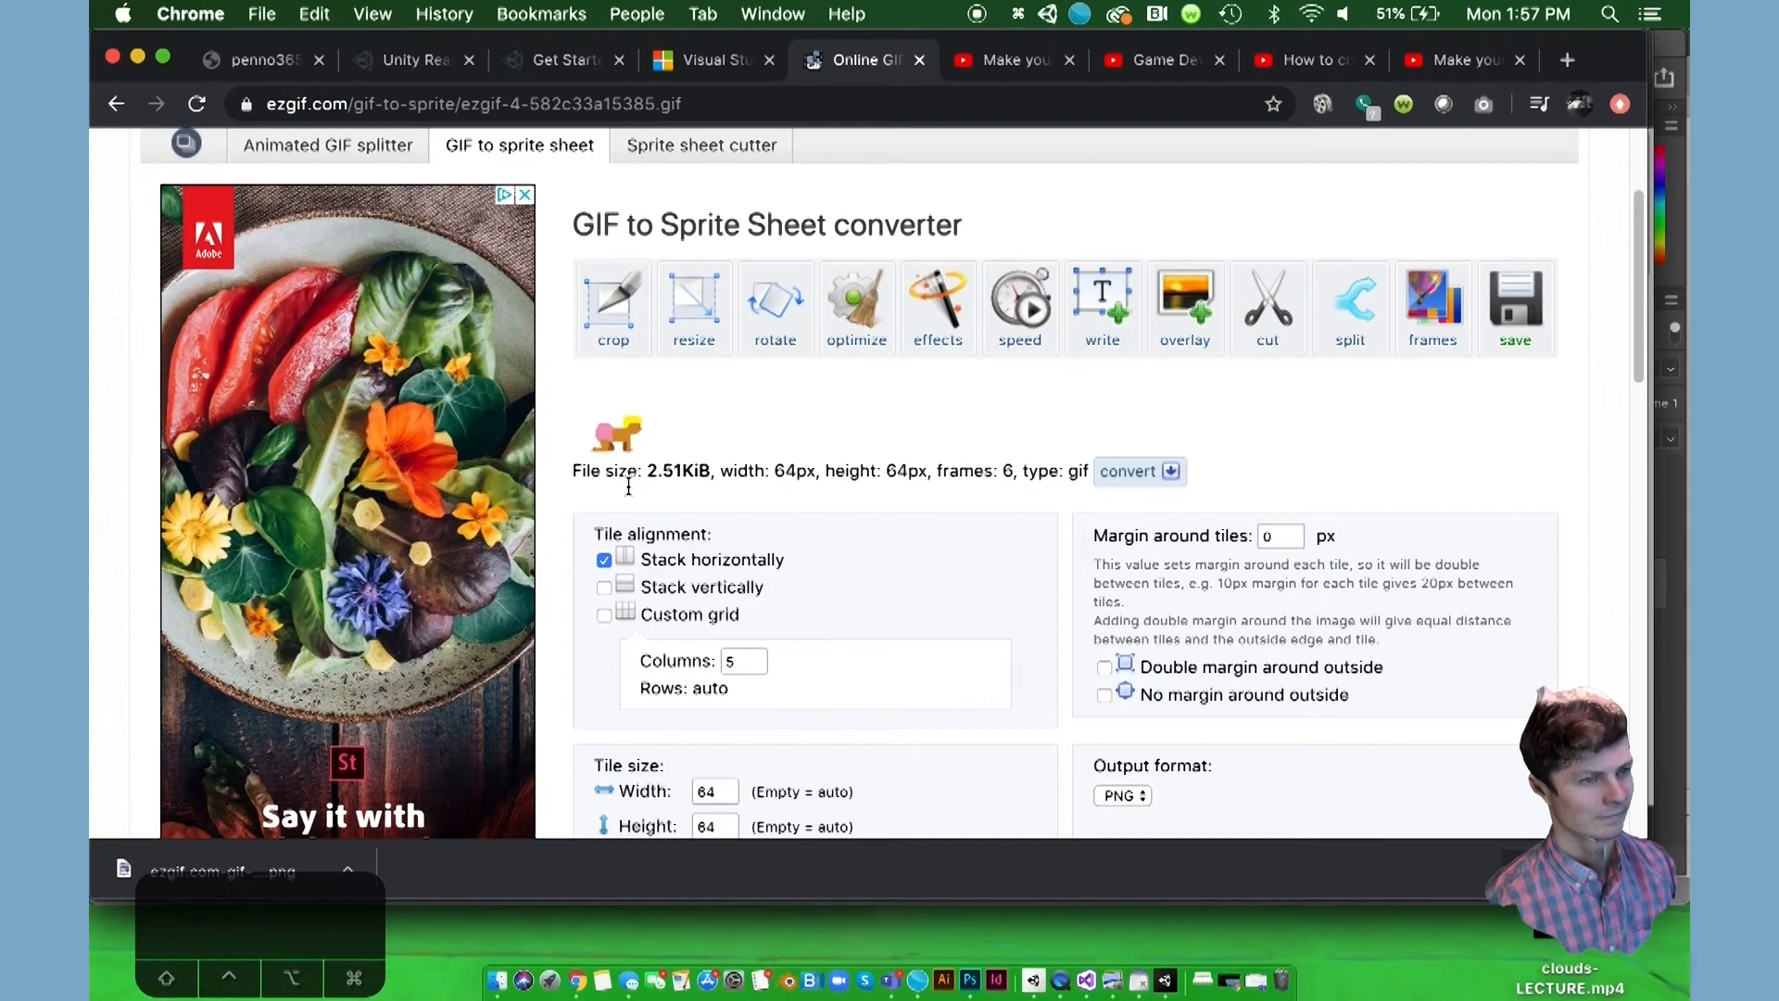
scroll(608, 402, down, 3)
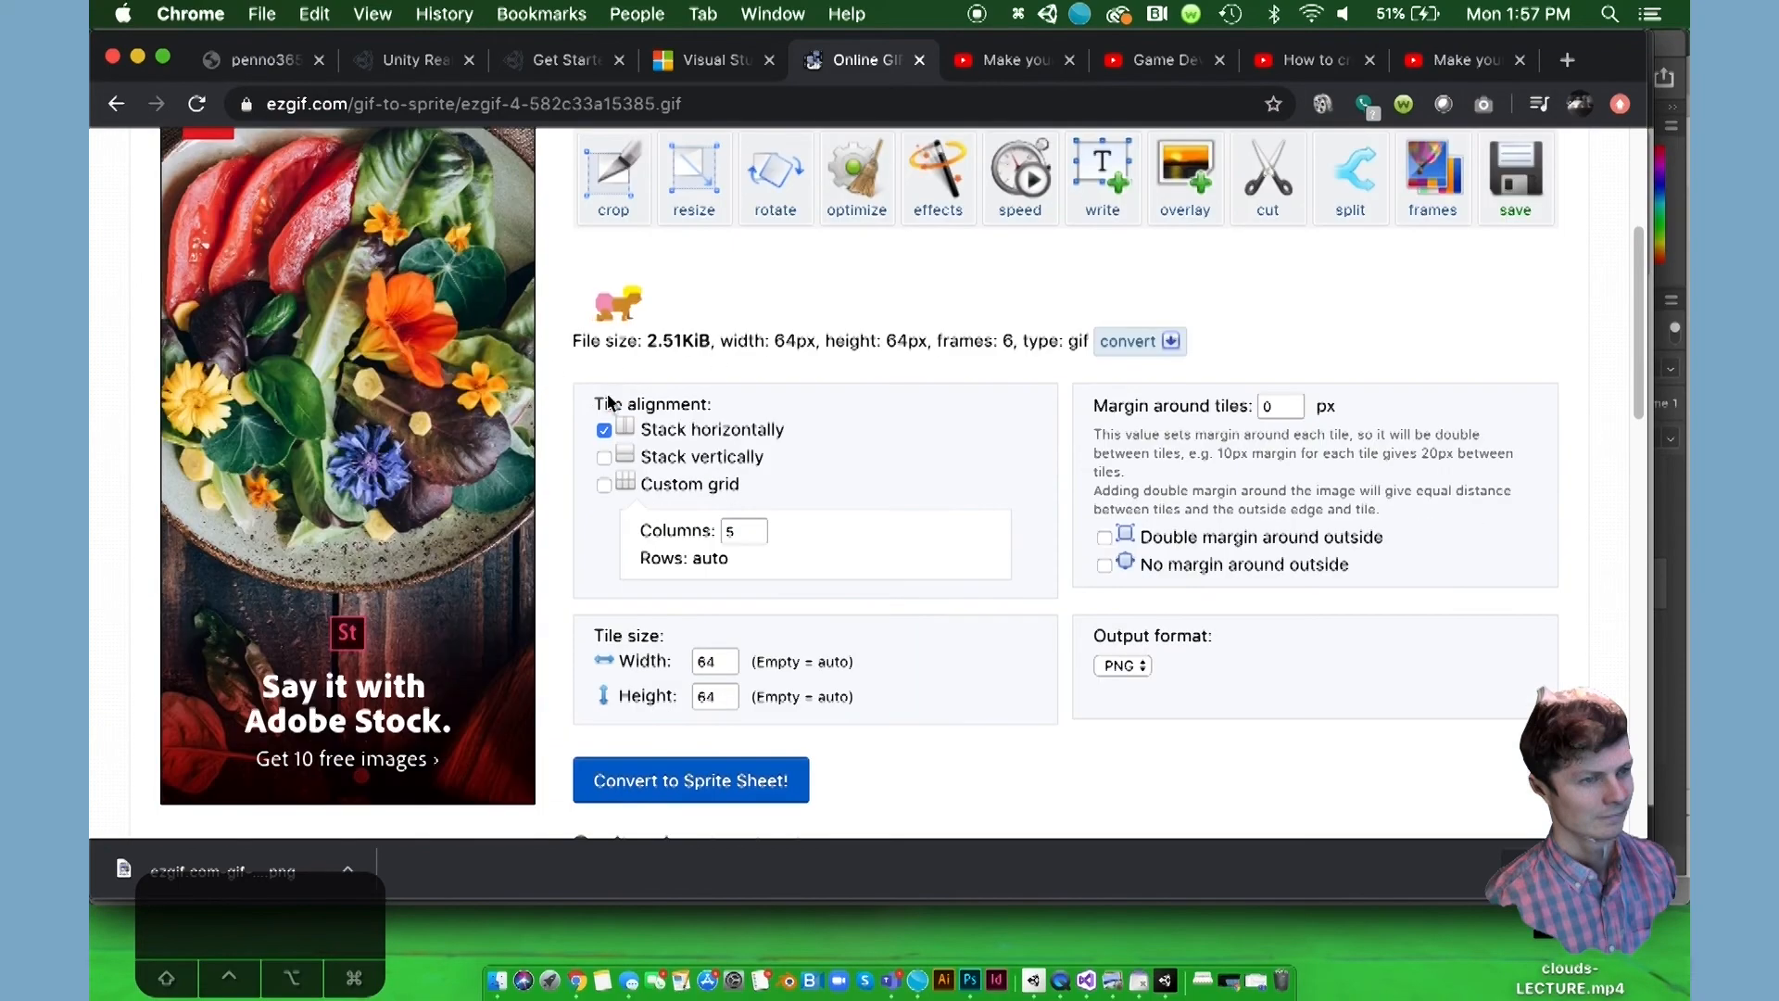
scroll(700, 445, down, 2)
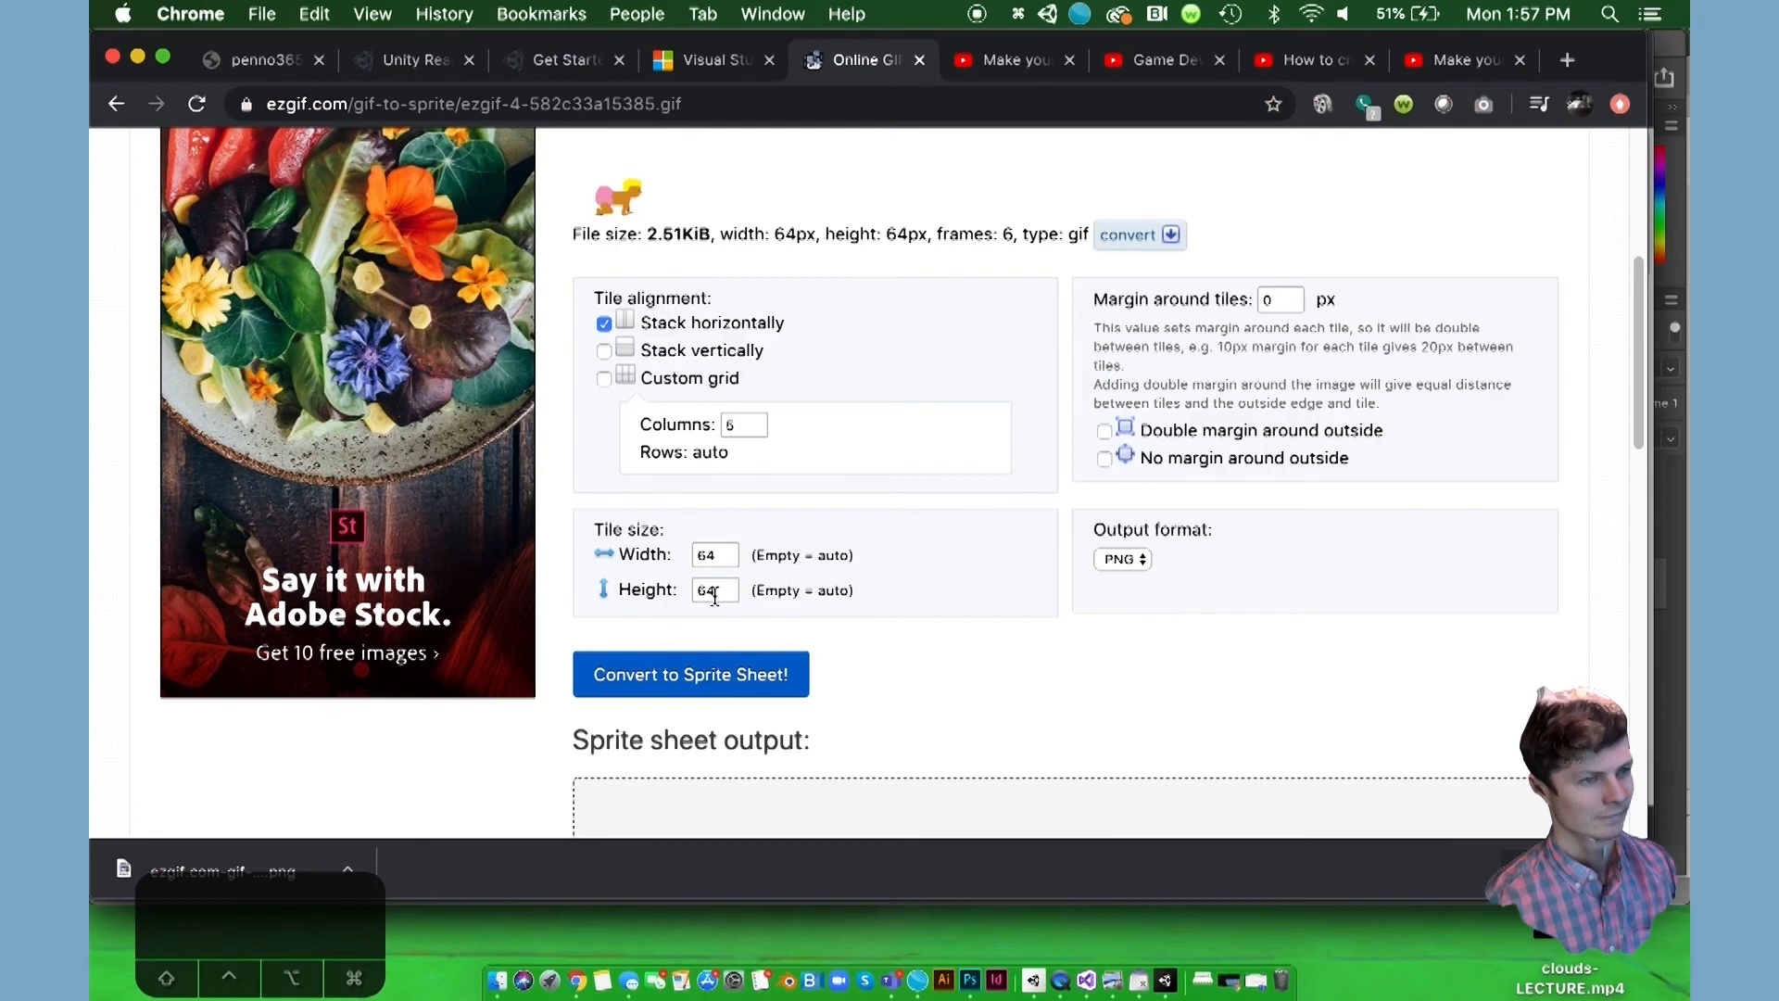
Step: Examine the converter's sprite sheet output, comparing it with the tile and PNG output format settings
scroll(793, 759, down, 1)
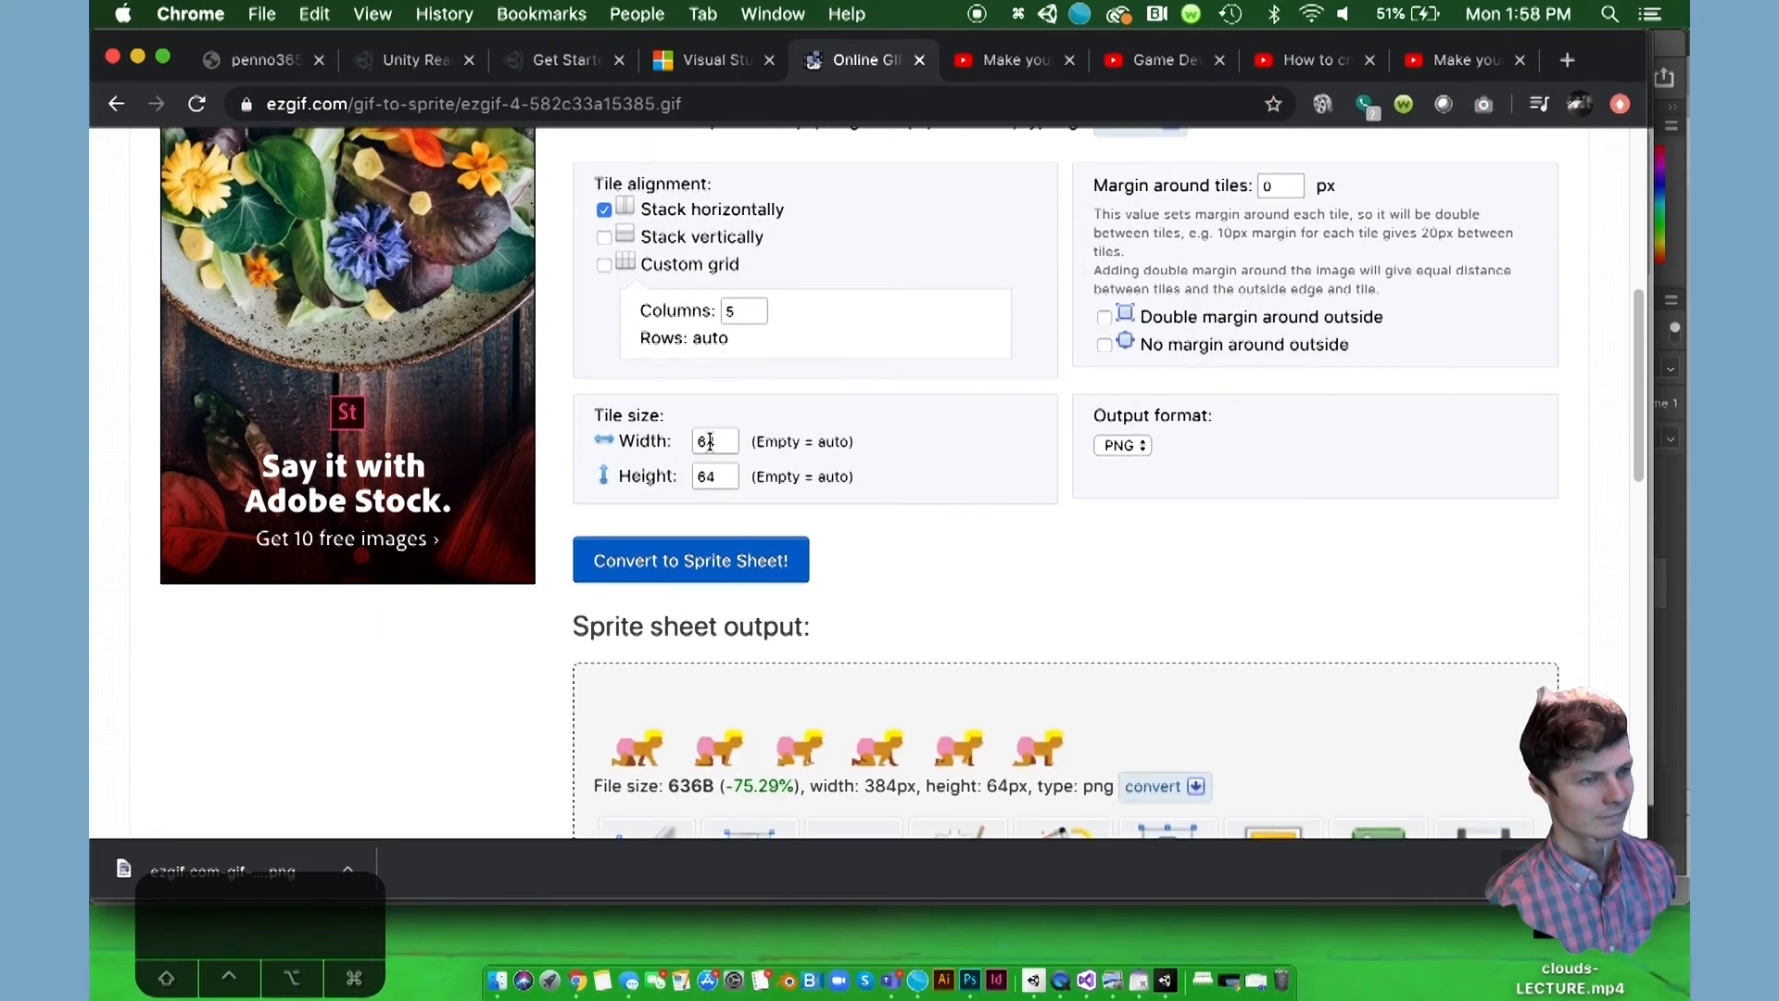
scroll(727, 562, down, 2)
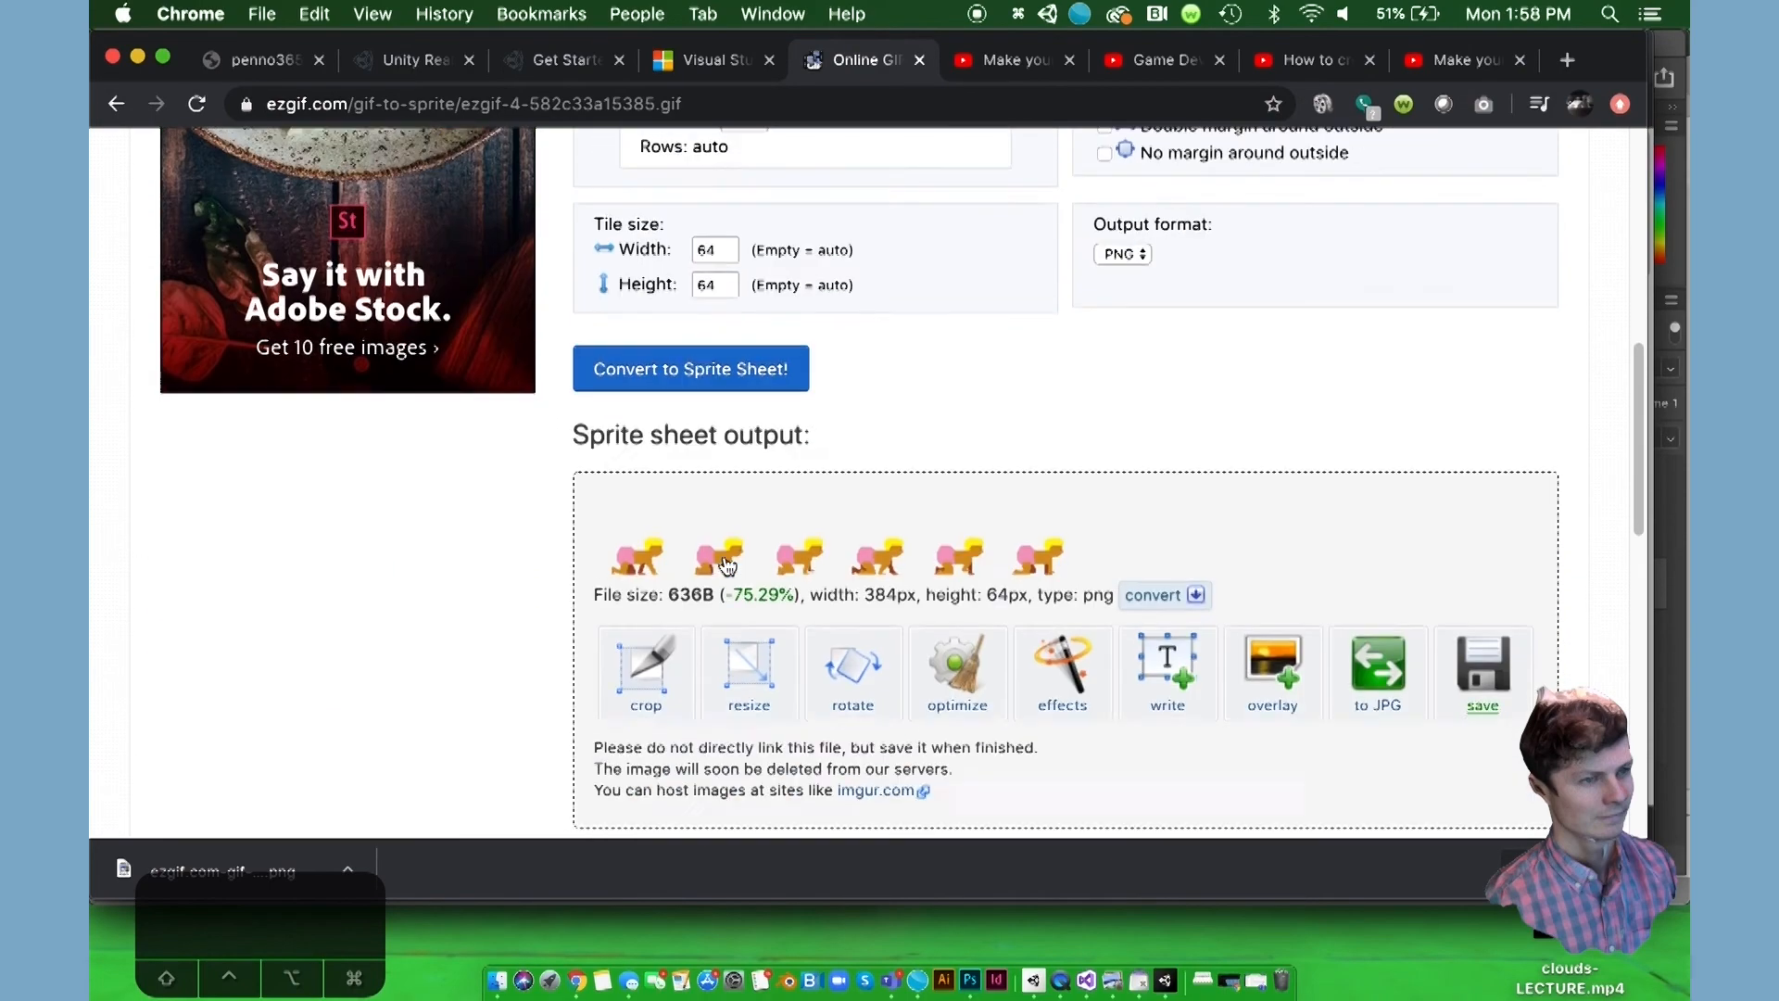
scroll(636, 546, up, 3)
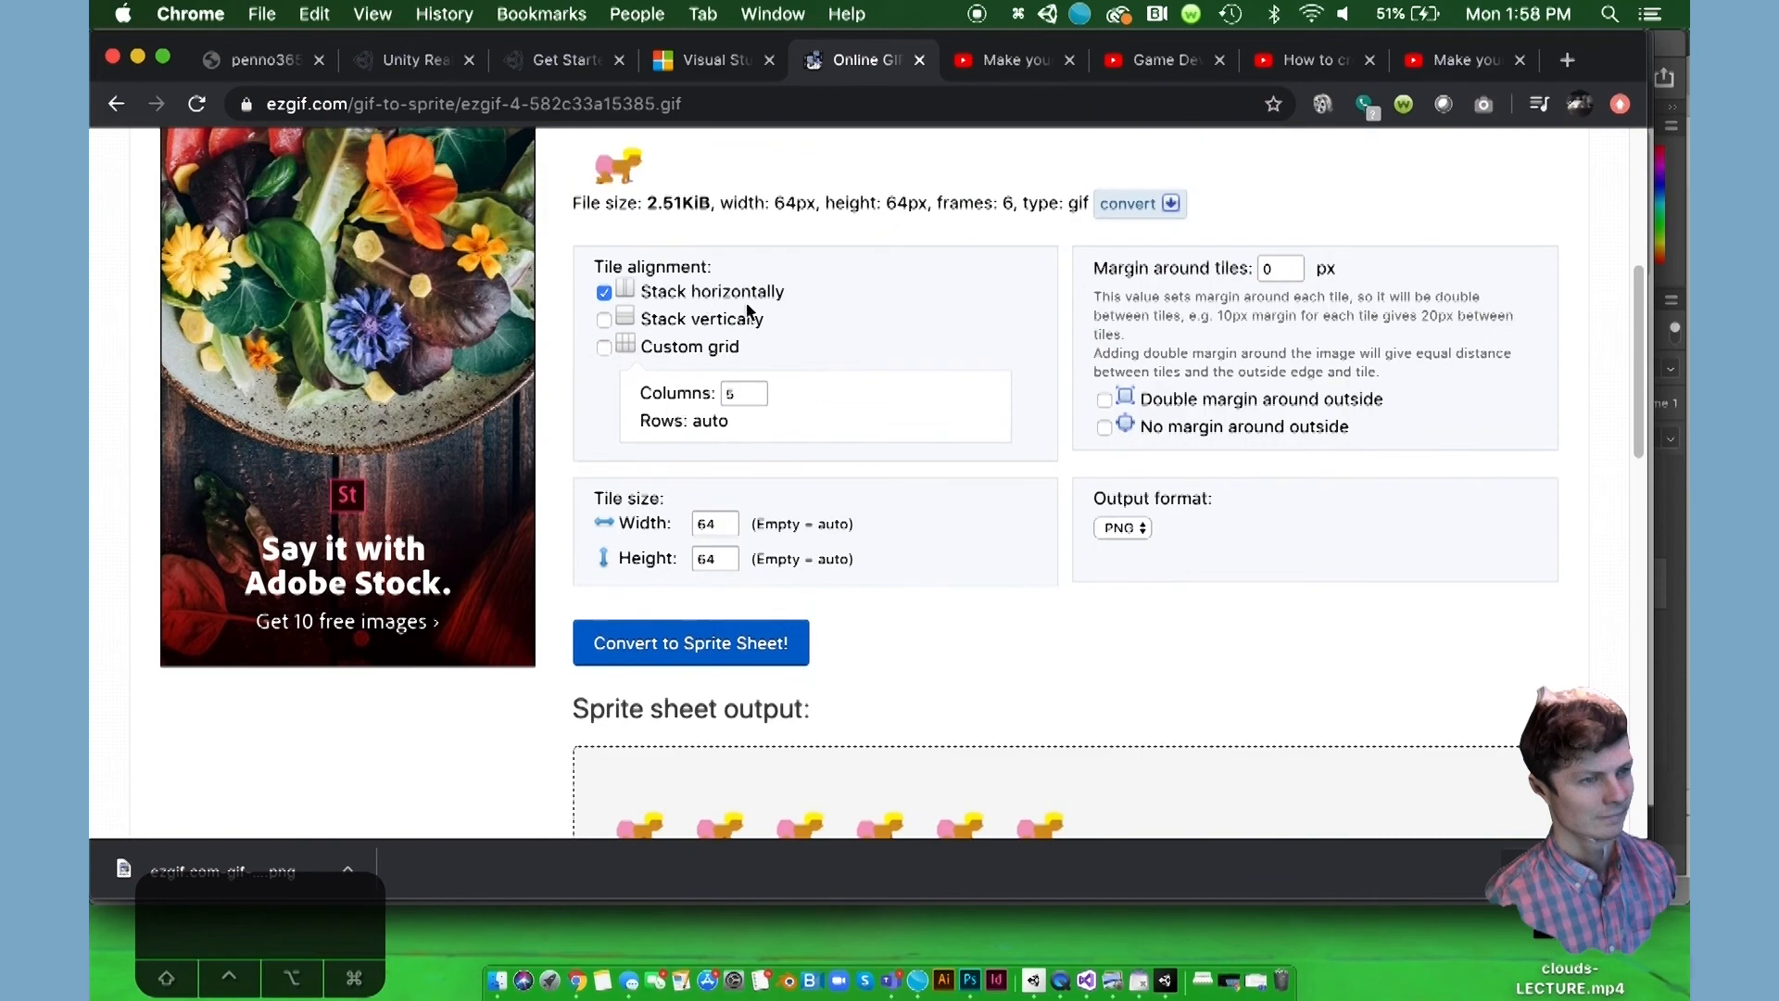
scroll(597, 525, down, 4)
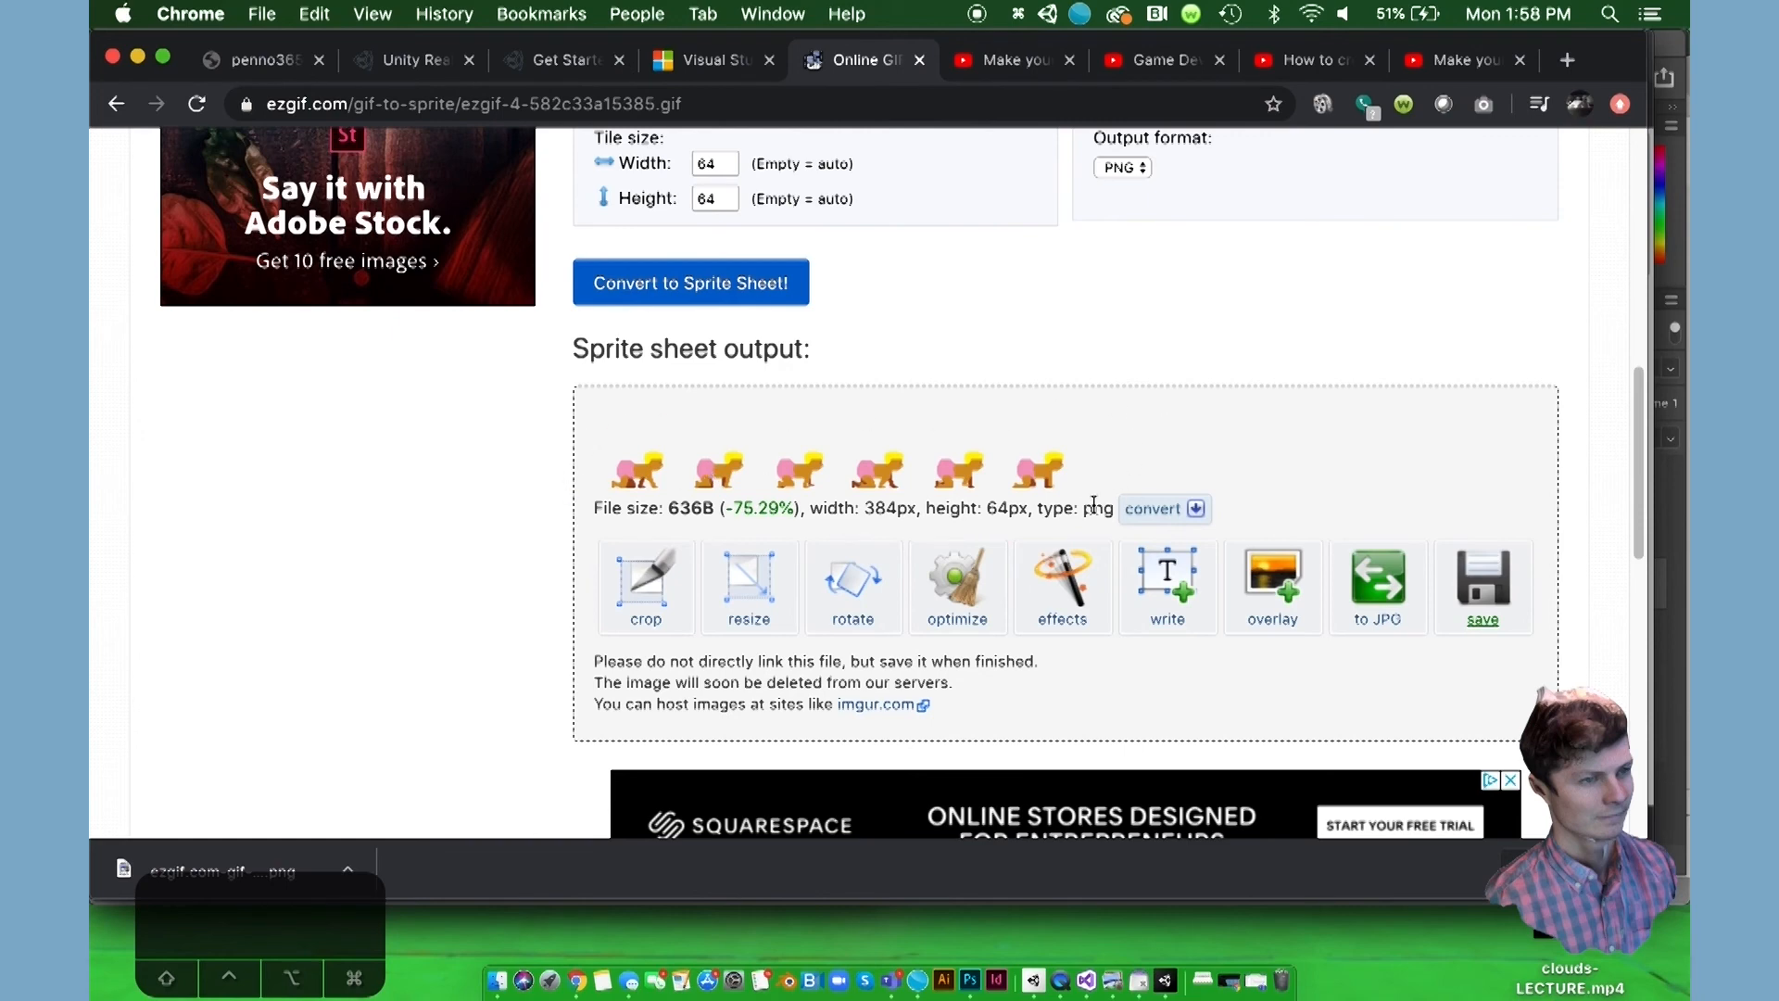
scroll(1136, 349, up, 2)
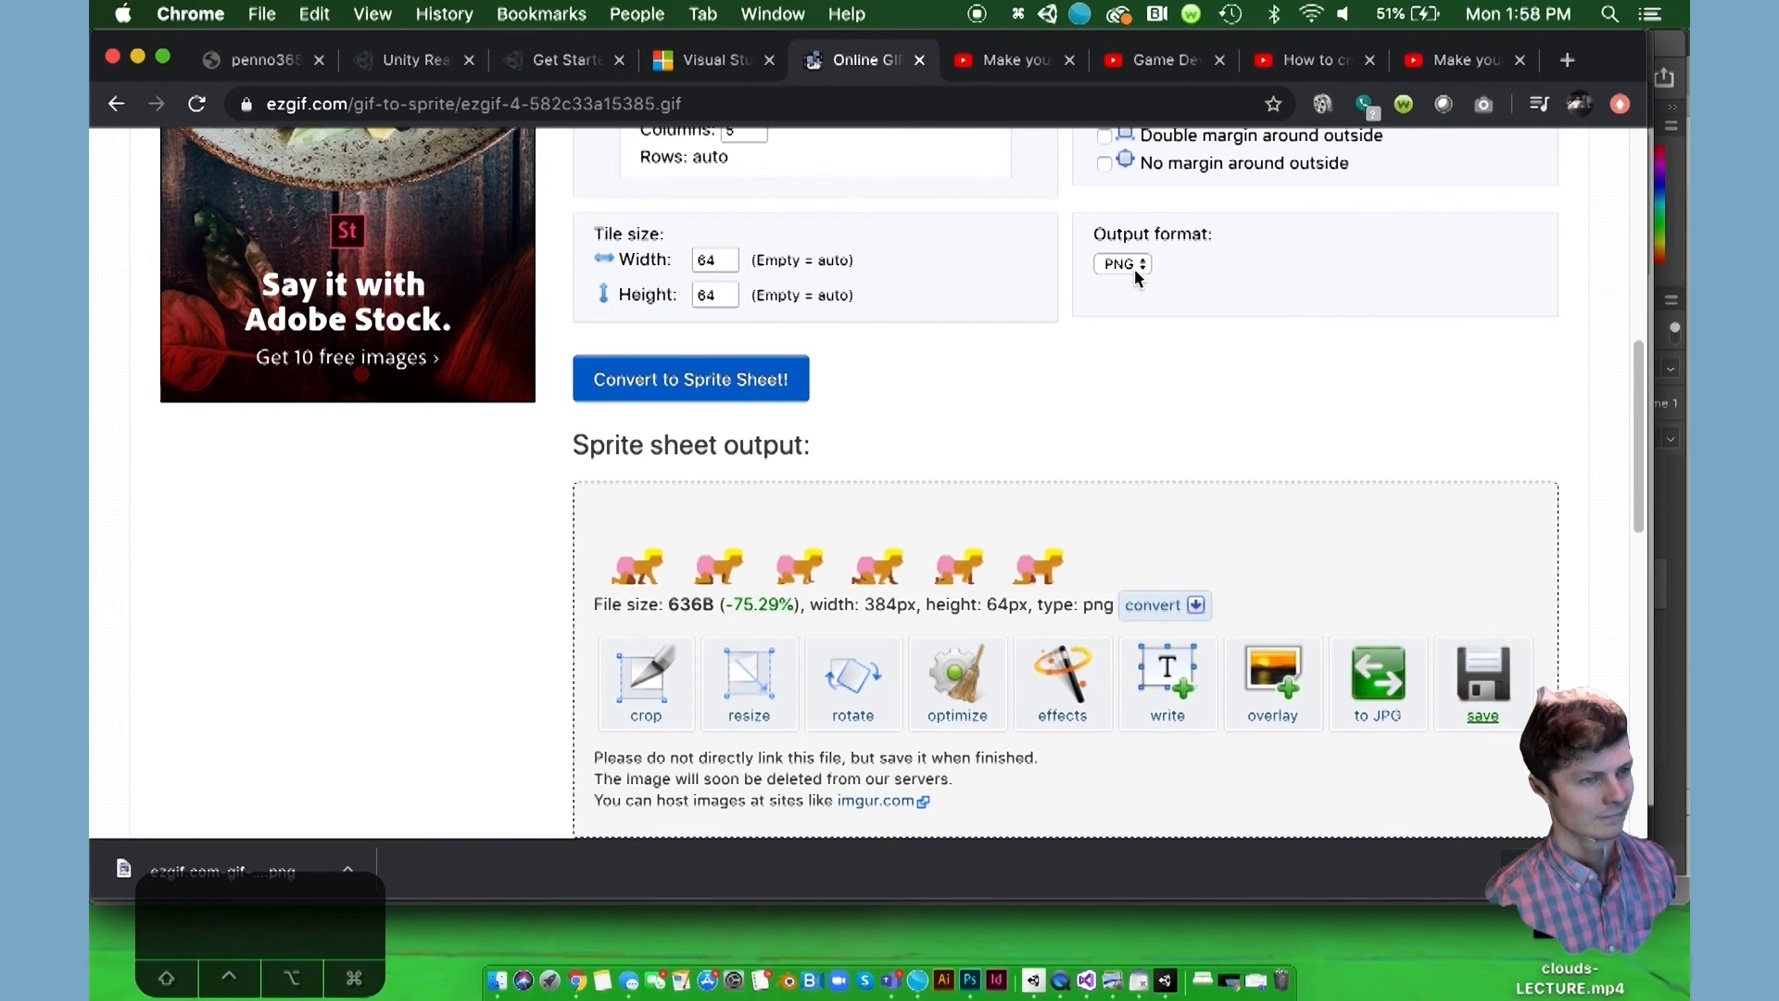
scroll(1047, 429, down, 3)
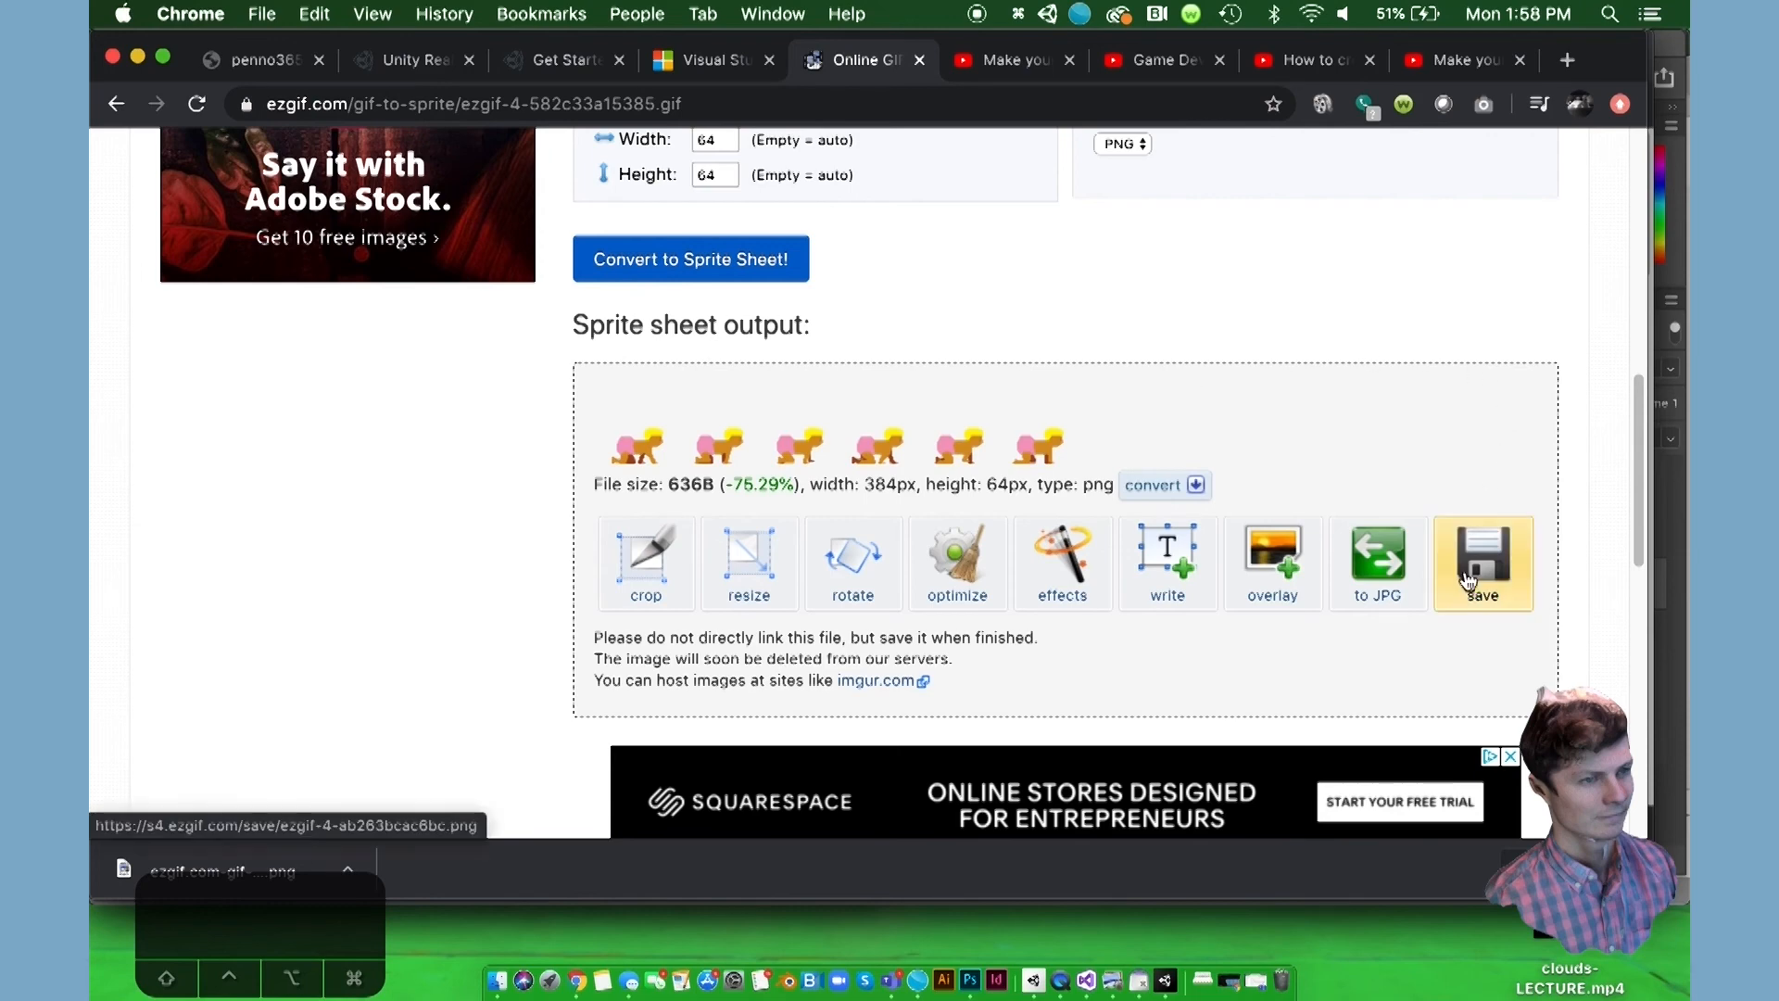
scroll(808, 517, down, 1)
scroll(472, 686, down, 2)
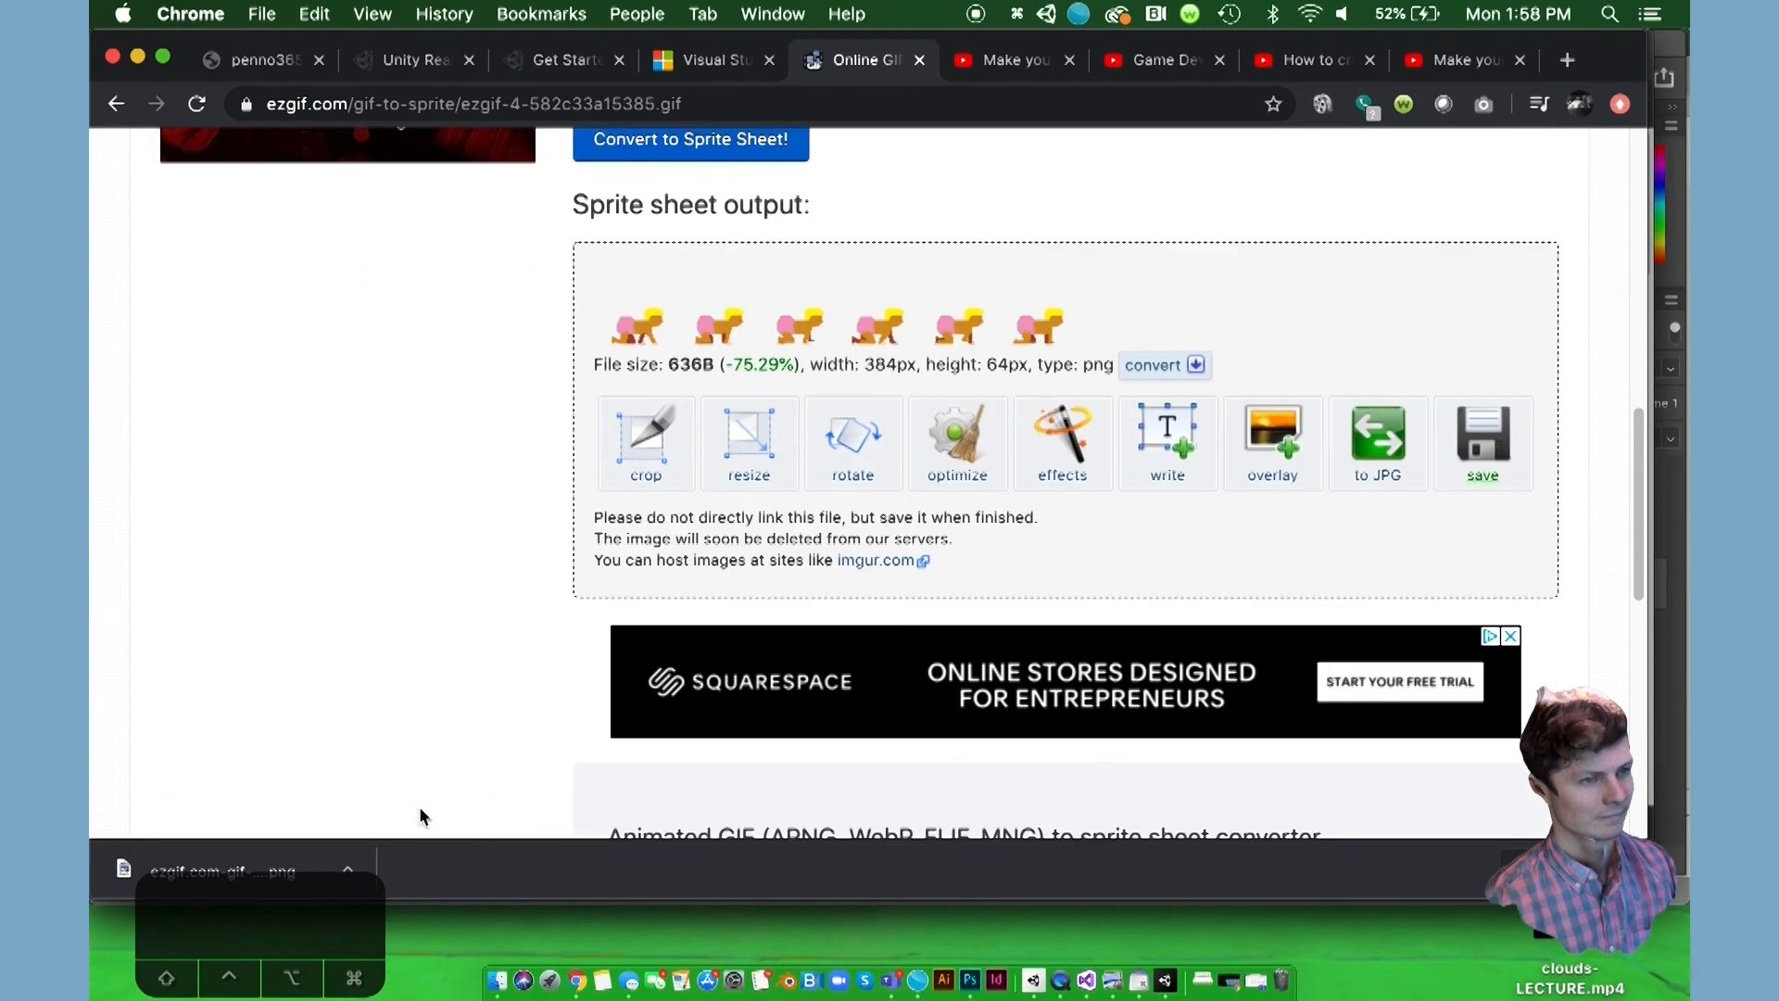
Step: Show the downloaded ezgif sprite sheet PNG in Finder's Downloads folder
drag(569, 901, 572, 856)
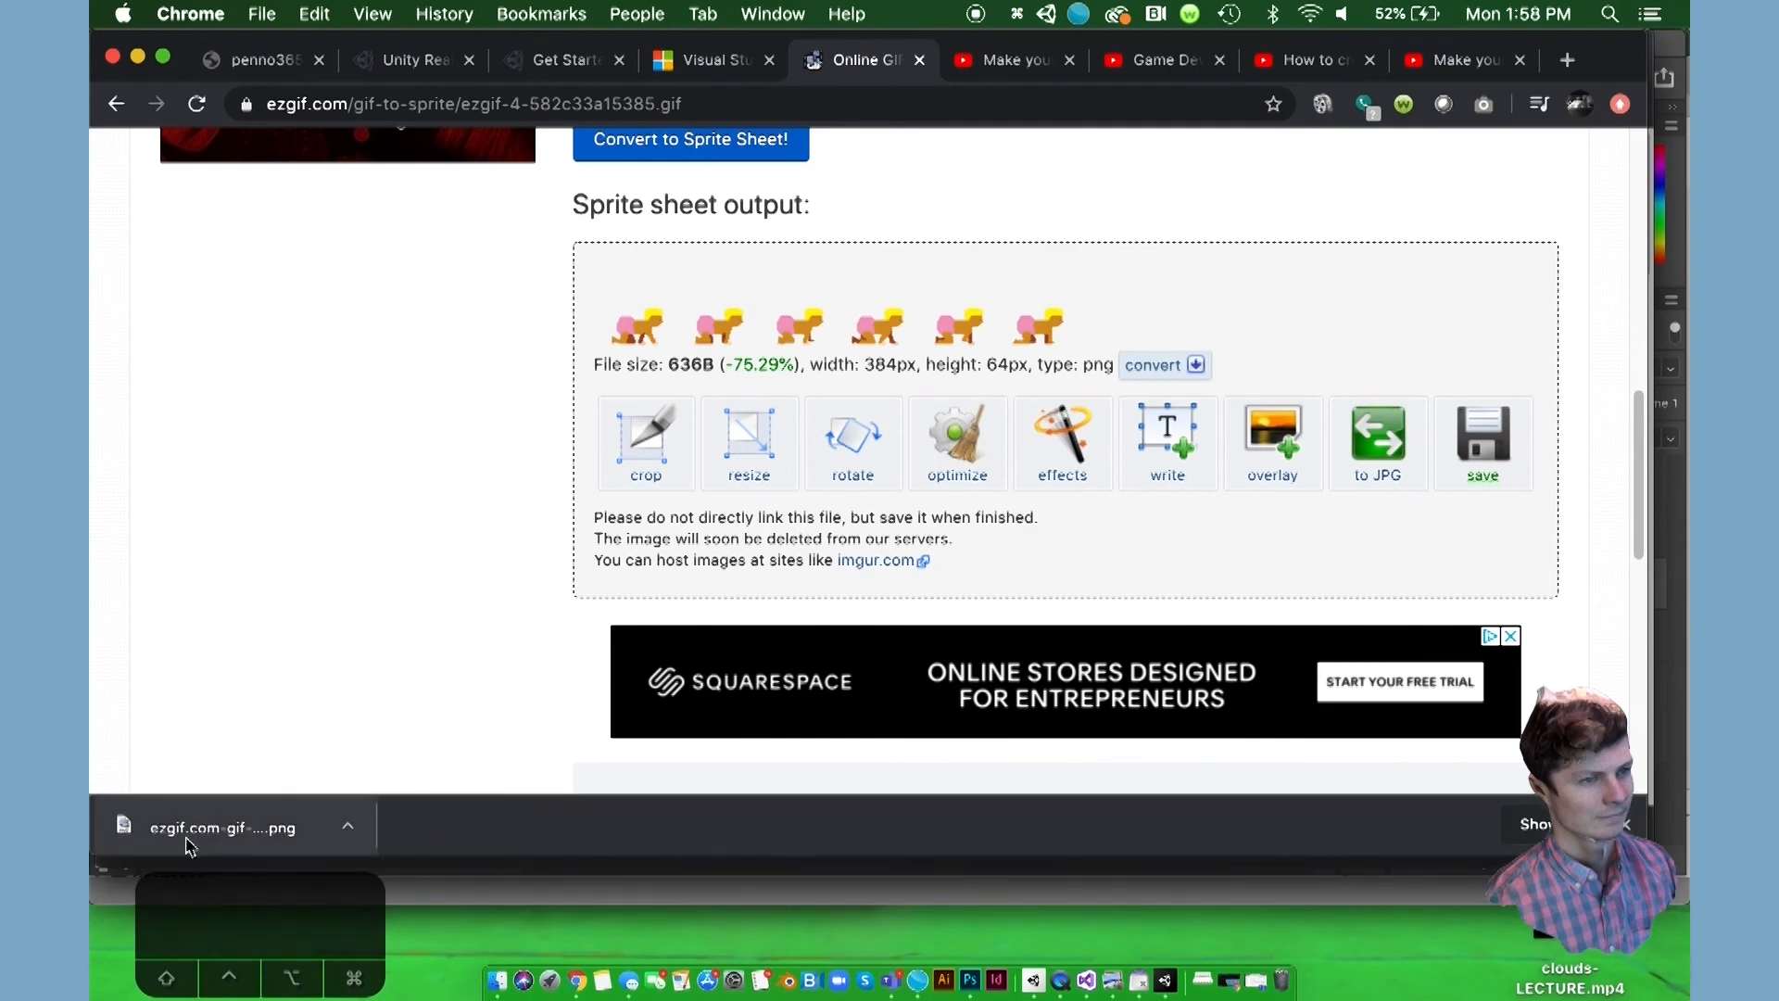
click(350, 830)
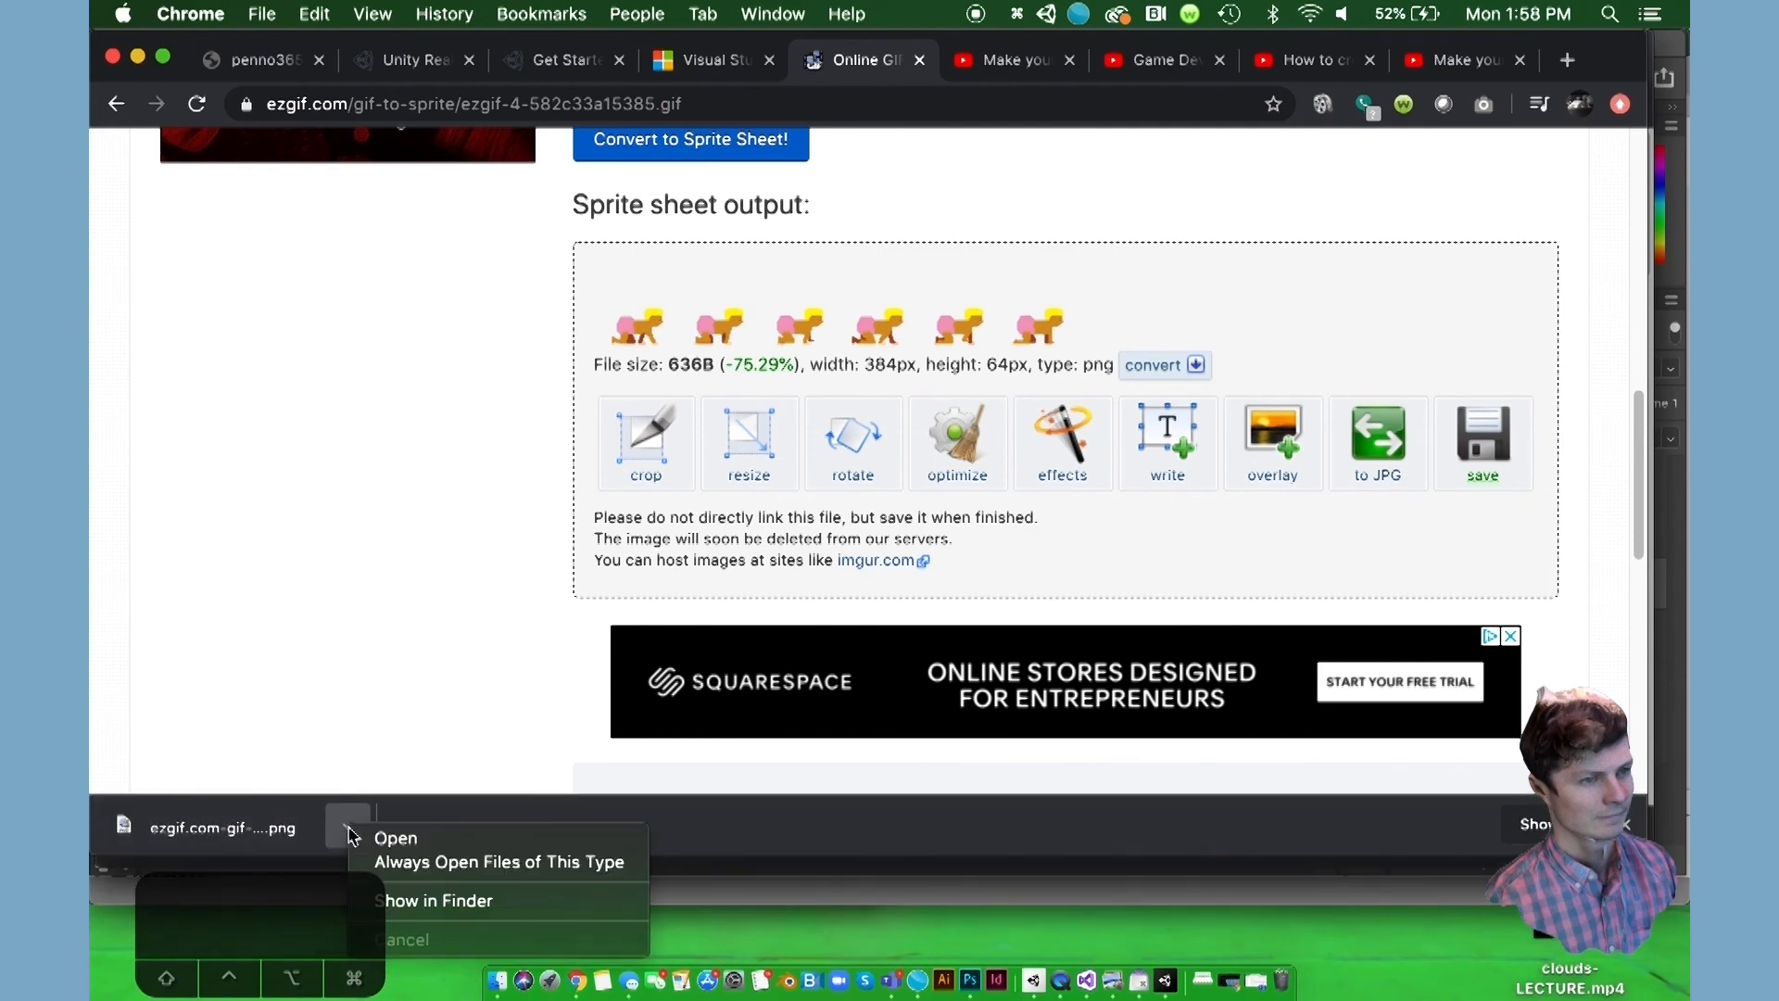
click(349, 829)
click(348, 829)
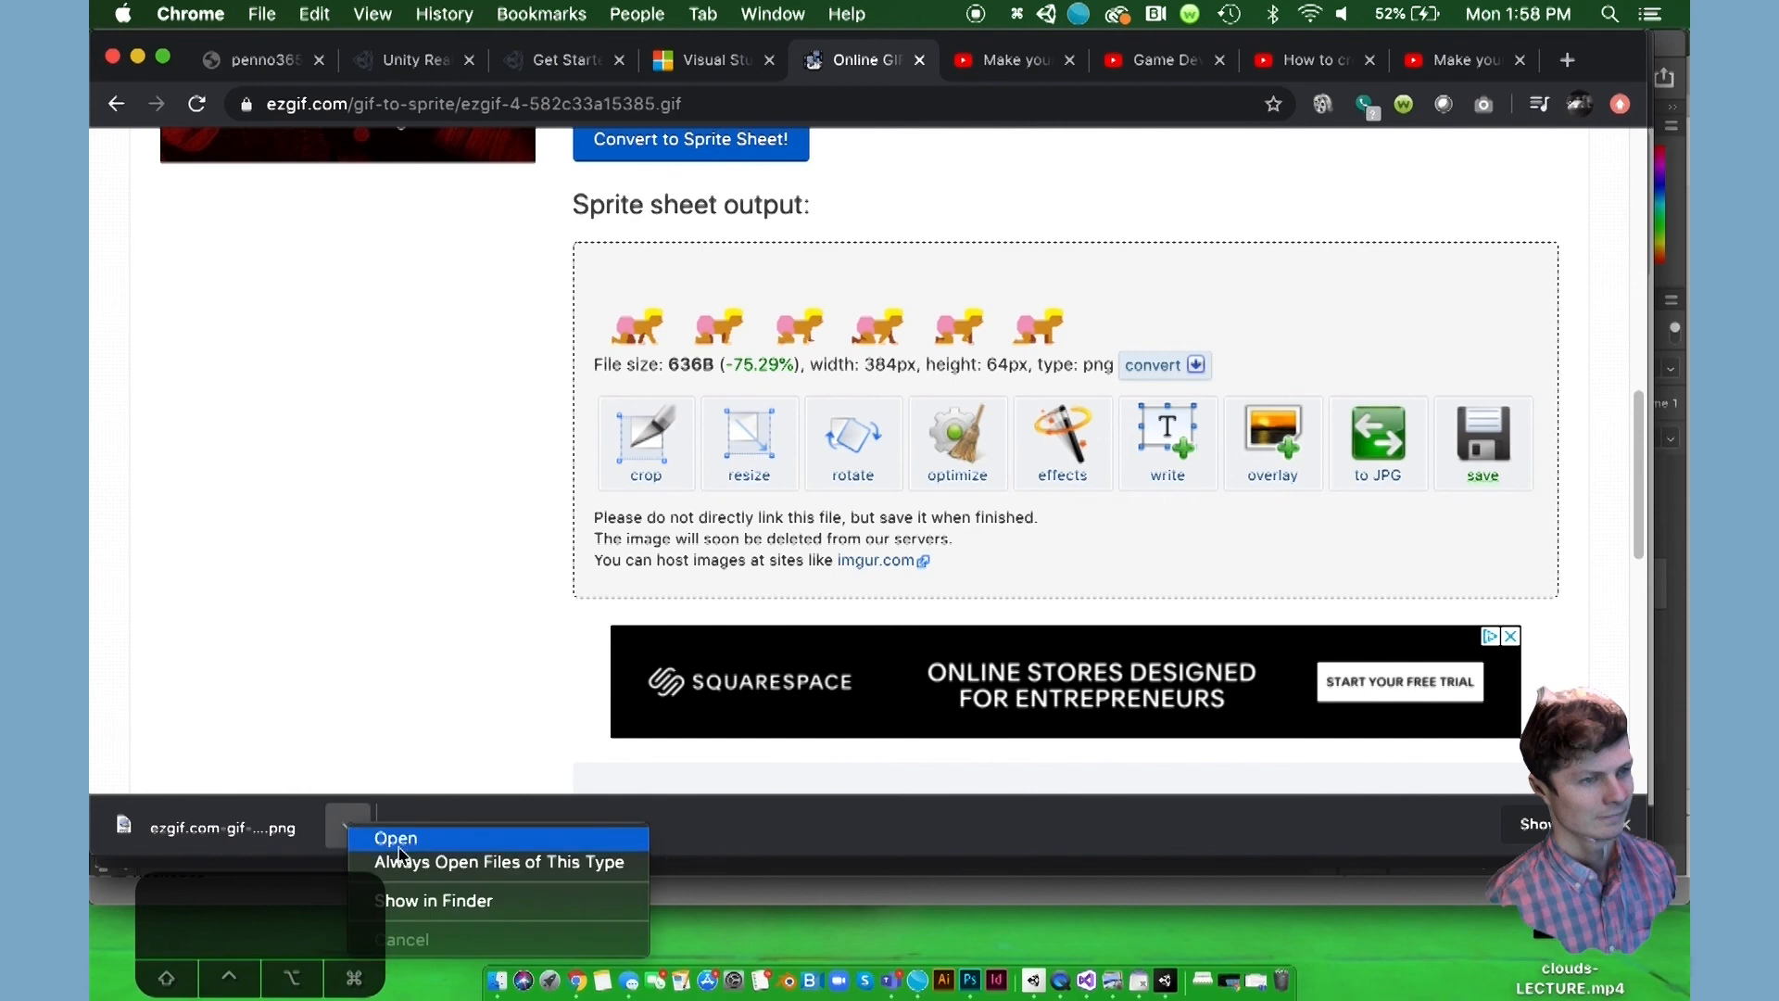
click(406, 908)
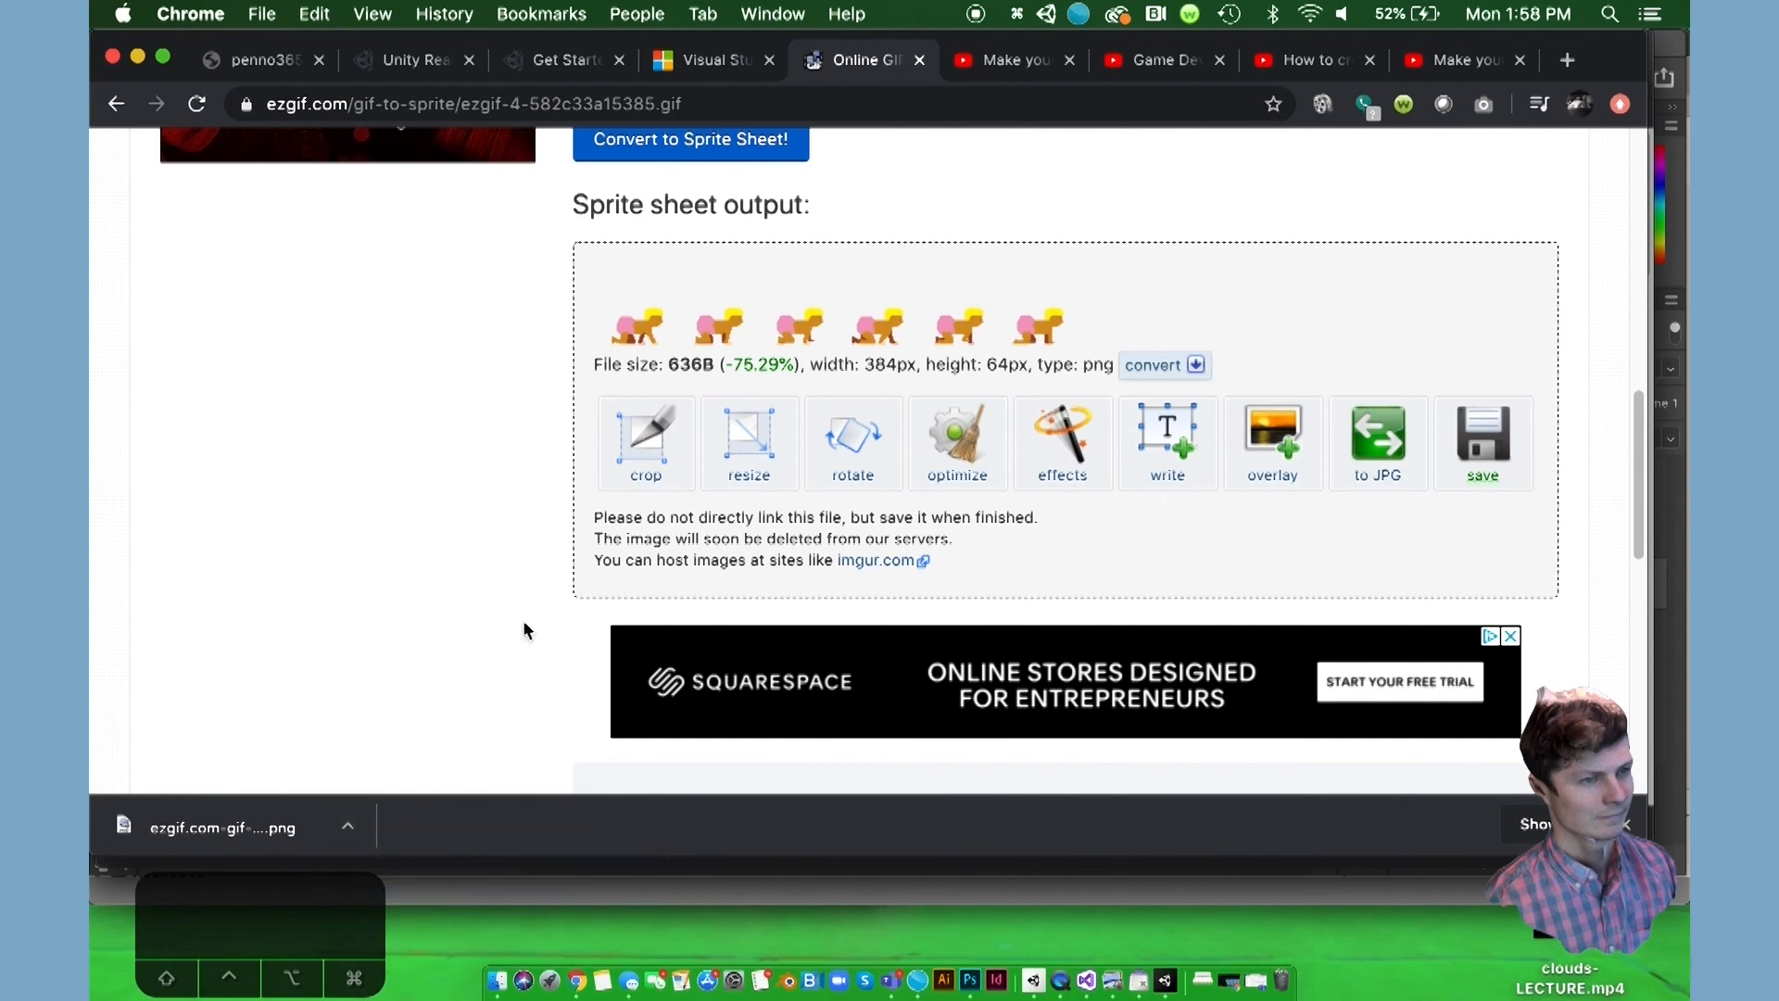
click(349, 827)
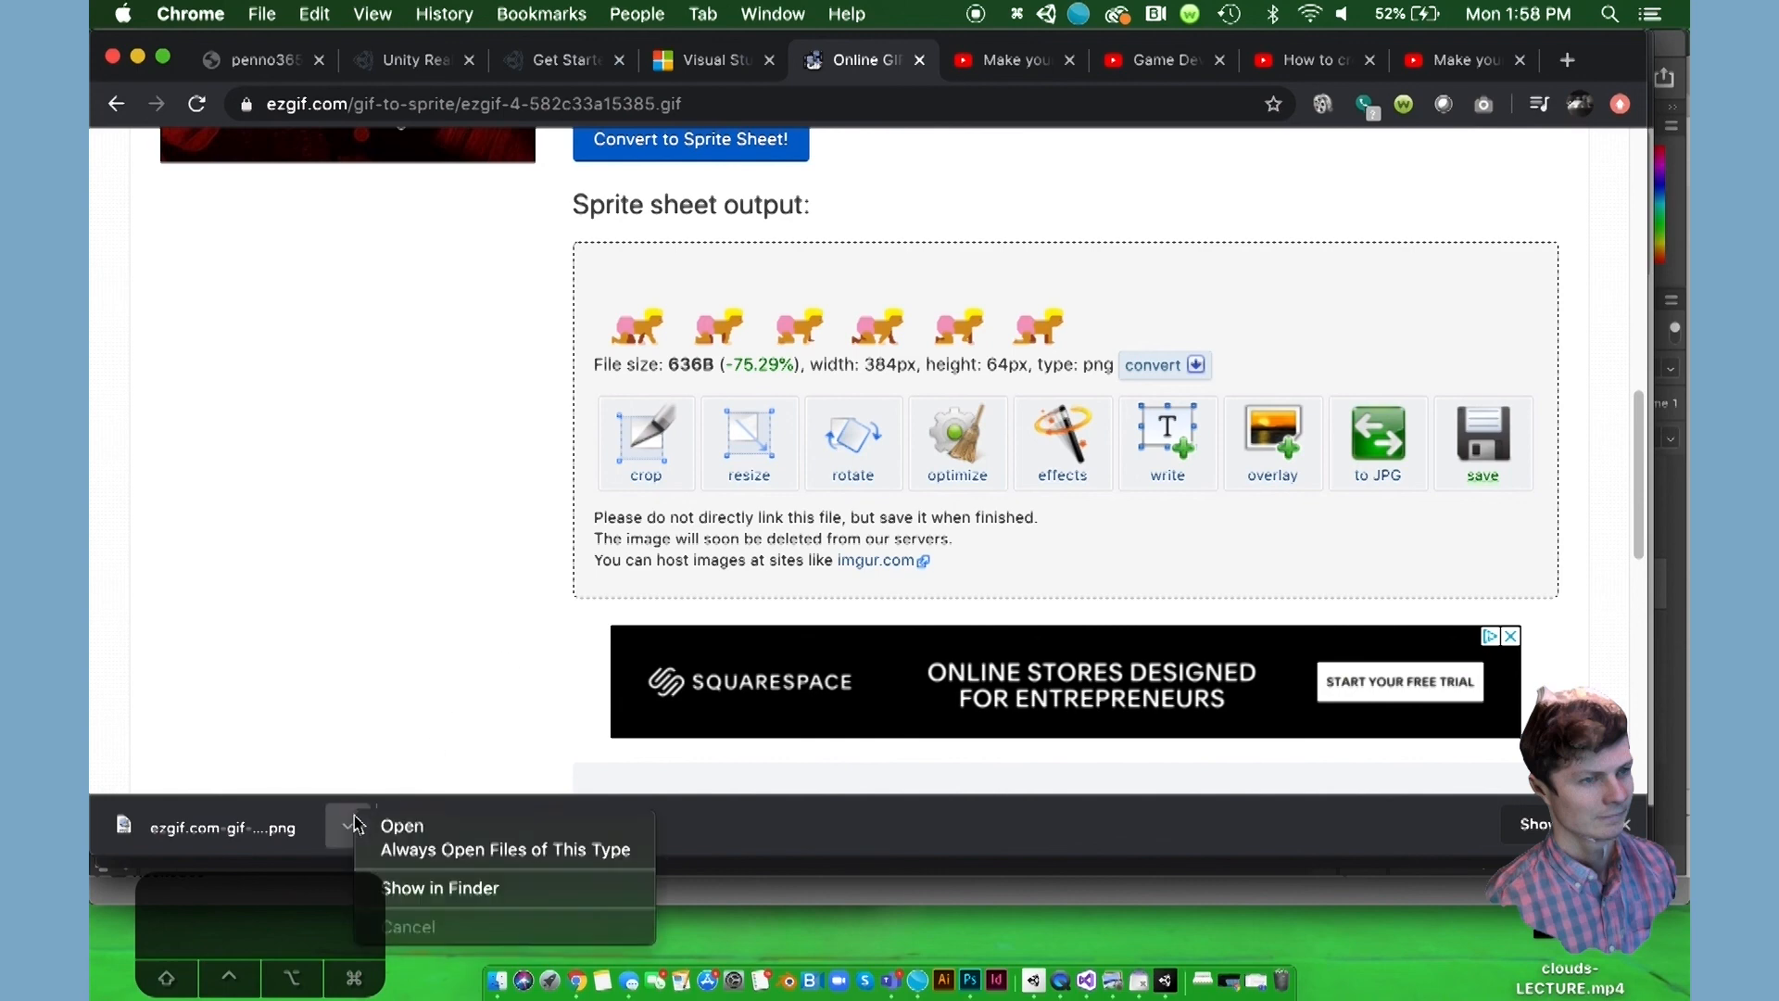
click(408, 890)
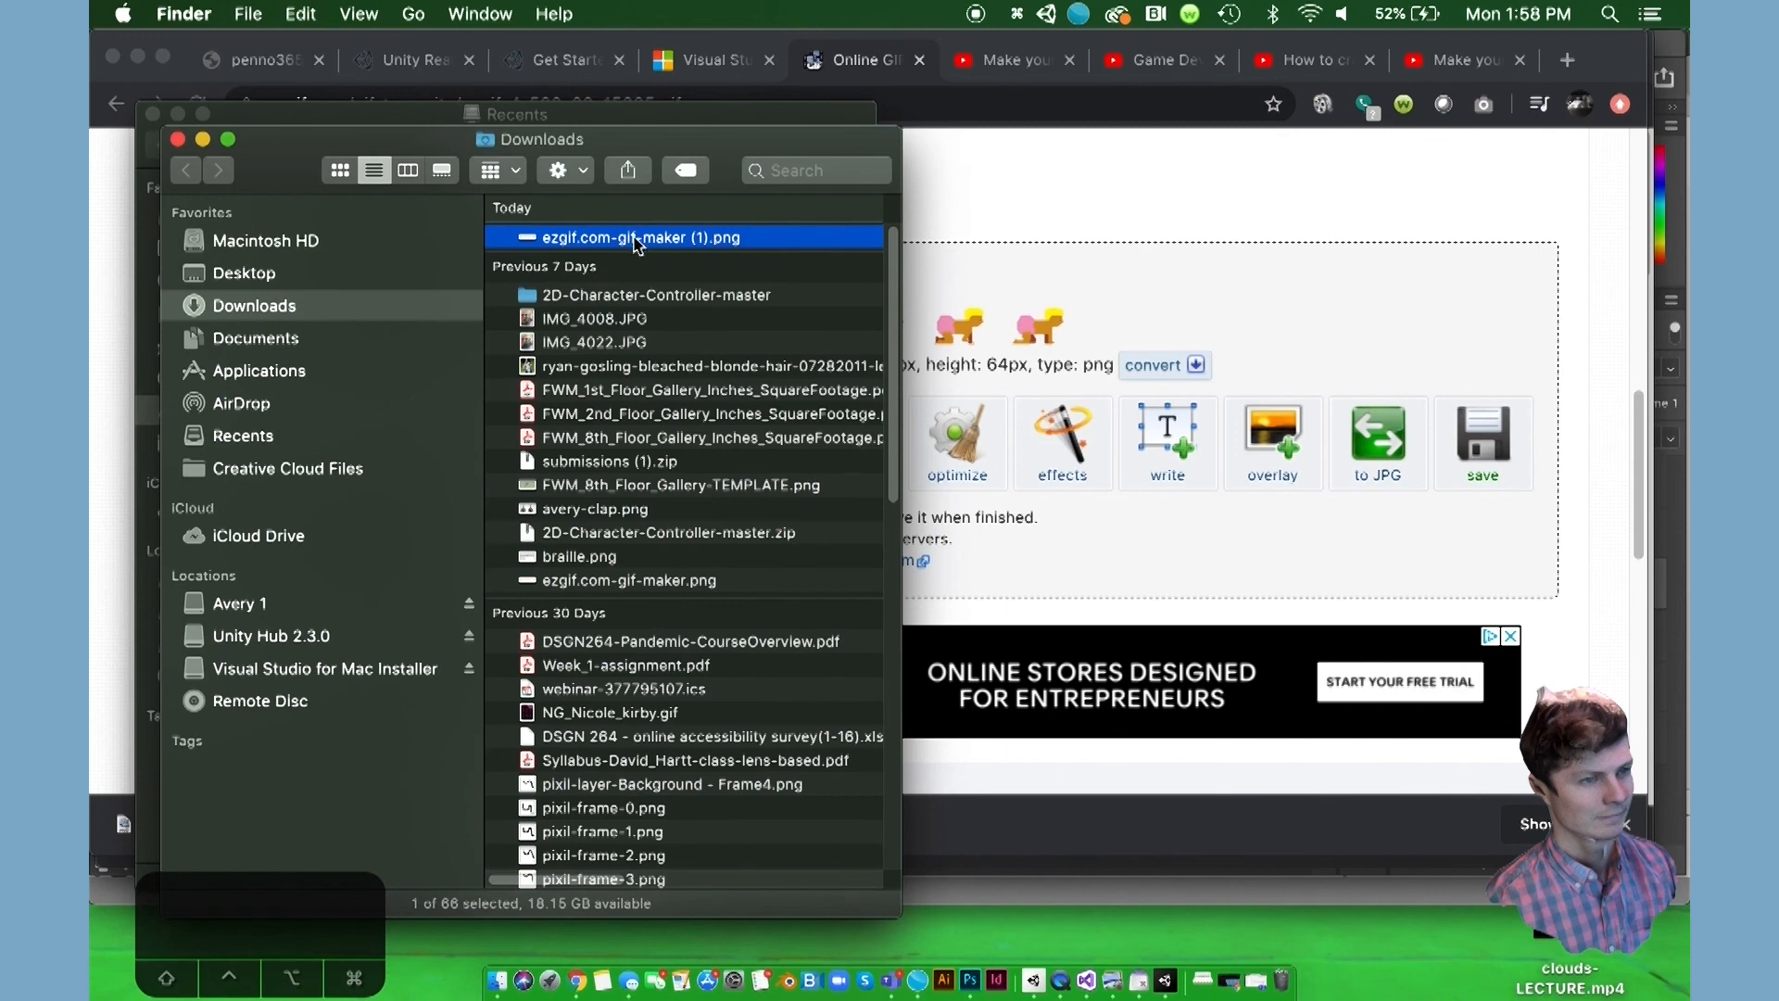
Step: Rename the downloaded ezgif.com-gif-maker (1).png to the character's first name followed by "baby", keeping the .png extension
click(634, 240)
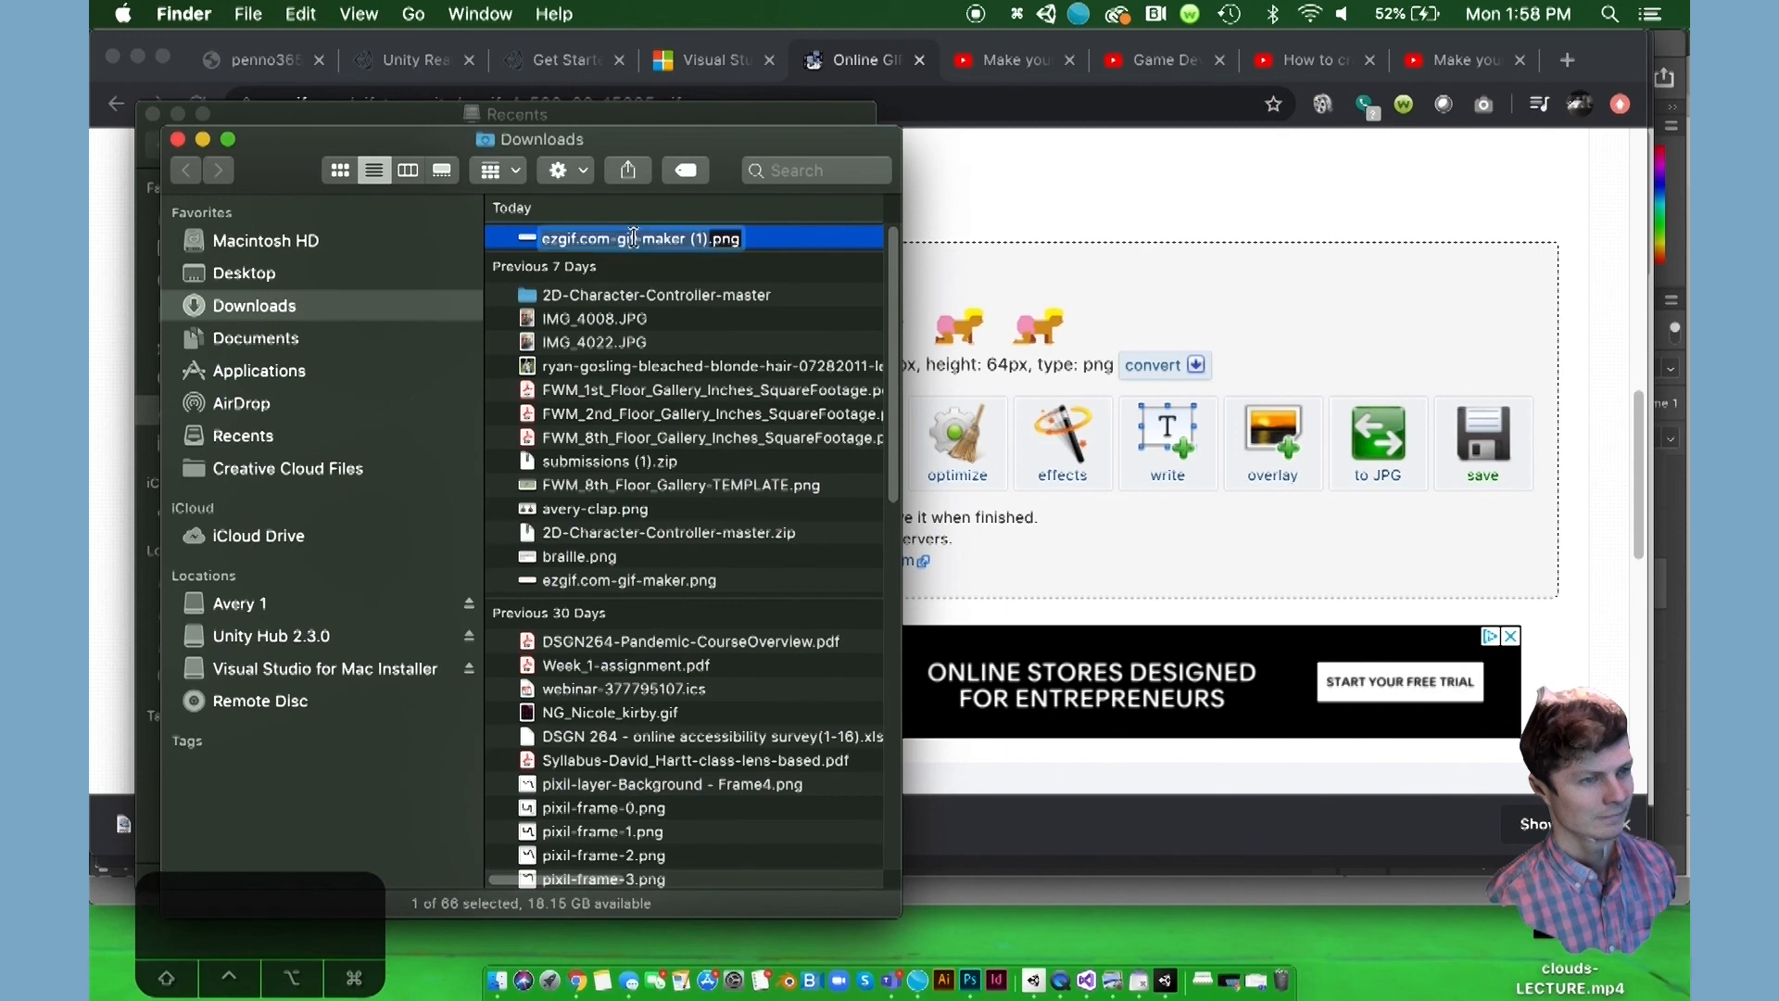
text(avery bab)
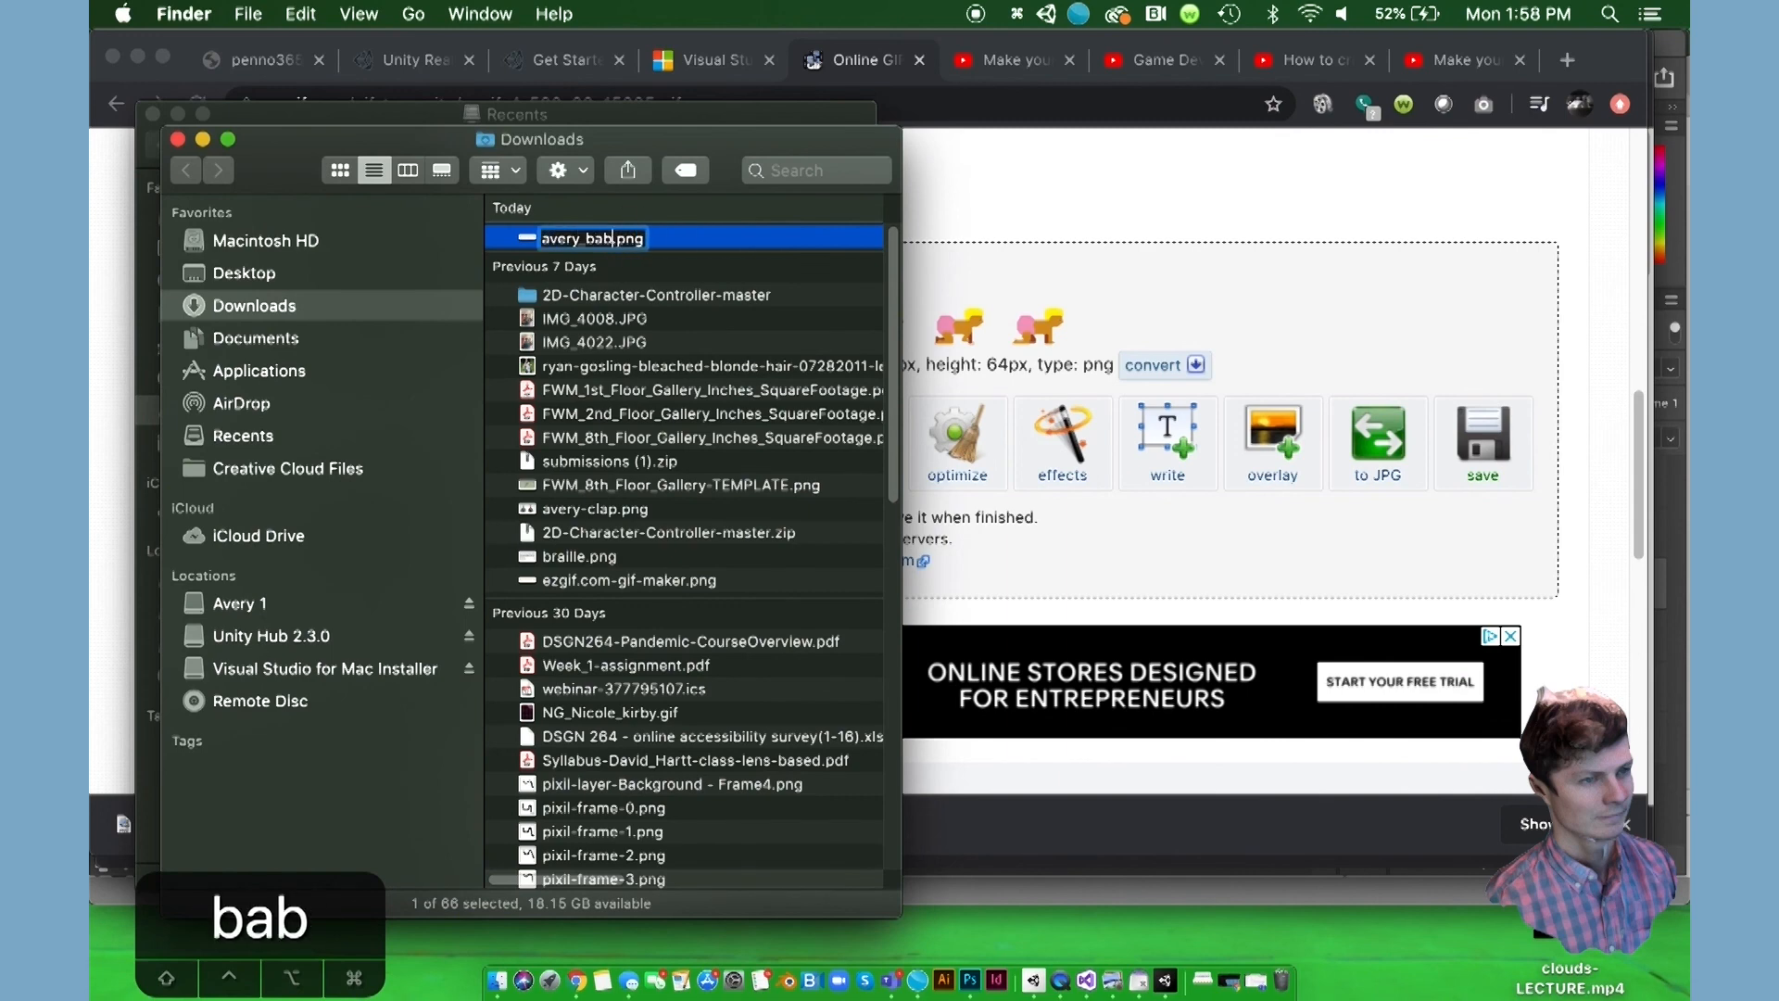
text(y)
key(Return)
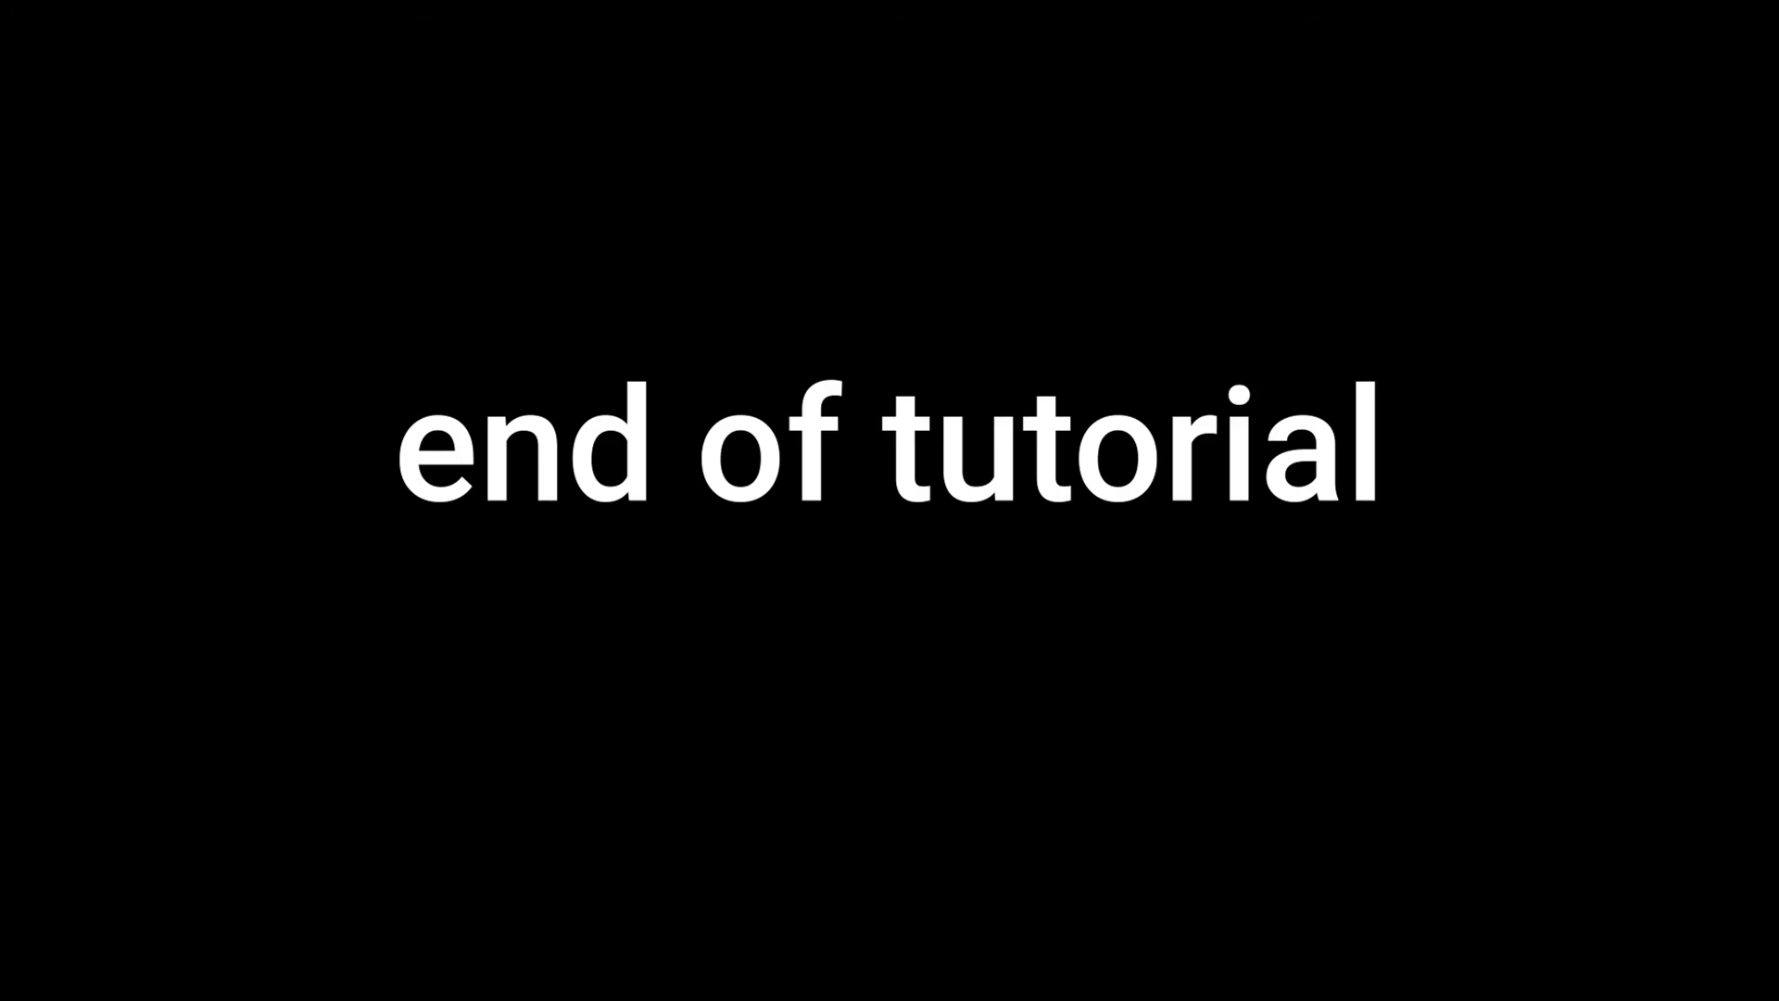